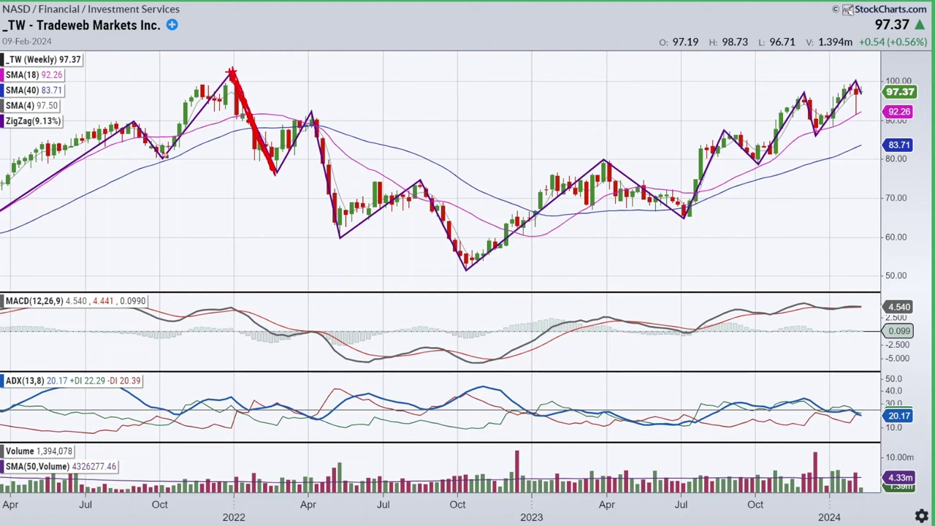
Trace the price rise from the October 2021 low to the late-December 2021 peak and circle the two matching ADX stretches
{"action": "mouse_move", "coordinate": [166, 163]}
{"action": "left_mouse_down"}
{"action": "mouse_move", "coordinate": [225, 80]}
{"action": "mouse_move", "coordinate": [160, 157]}
{"action": "mouse_move", "coordinate": [231, 73]}
{"action": "left_mouse_up"}
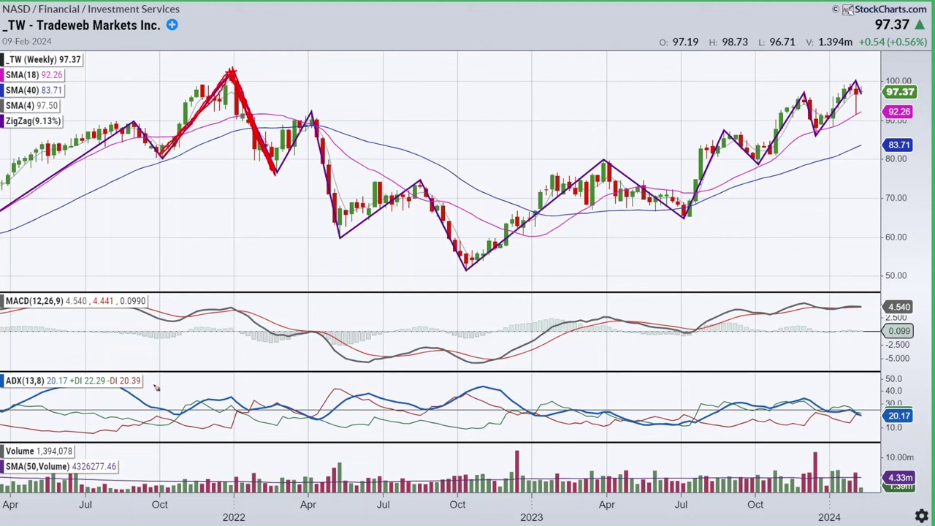
{"action": "mouse_move", "coordinate": [187, 383]}
{"action": "left_mouse_down"}
{"action": "mouse_move", "coordinate": [218, 422]}
{"action": "mouse_move", "coordinate": [196, 377]}
{"action": "left_mouse_up"}
{"action": "mouse_move", "coordinate": [48, 383]}
{"action": "left_mouse_down"}
{"action": "mouse_move", "coordinate": [164, 401]}
{"action": "mouse_move", "coordinate": [44, 393]}
{"action": "left_mouse_up"}
{"action": "mouse_move", "coordinate": [195, 121]}
{"action": "left_mouse_down"}
{"action": "mouse_move", "coordinate": [221, 83]}
{"action": "mouse_move", "coordinate": [163, 155]}
{"action": "mouse_move", "coordinate": [209, 92]}
{"action": "left_mouse_up"}
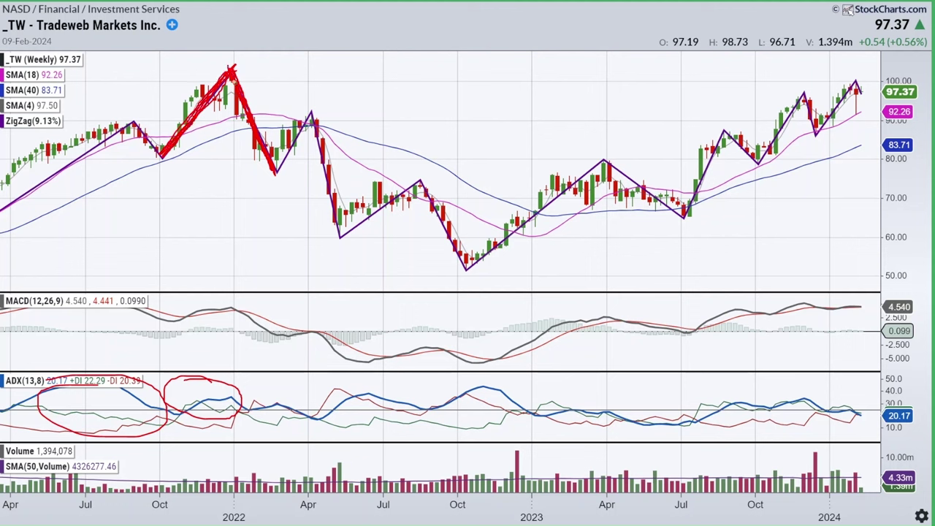
Underline the October 2021 low, sketch a sharp rise-and-fall swing in the space below the peak, and clear all markings
{"action": "left_click_drag", "start_coordinate": [146, 157], "coordinate": [171, 157]}
{"action": "mouse_move", "coordinate": [156, 249]}
{"action": "left_mouse_down"}
{"action": "mouse_move", "coordinate": [226, 168]}
{"action": "mouse_move", "coordinate": [250, 268]}
{"action": "left_mouse_up"}
{"action": "left_click_drag", "start_coordinate": [144, 248], "coordinate": [173, 247]}
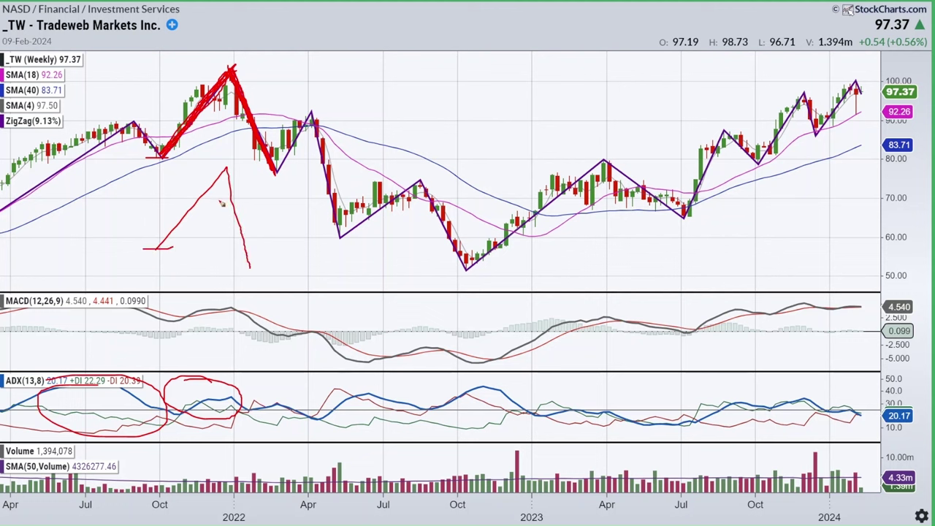
{"action": "mouse_move", "coordinate": [251, 268]}
{"action": "left_mouse_down"}
{"action": "mouse_move", "coordinate": [276, 233]}
{"action": "mouse_move", "coordinate": [295, 287]}
{"action": "left_mouse_up"}
{"action": "key", "text": "Escape"}
Below the December 2021 peak, sketch a rise followed by a stepped decline, add a baseline and circle the decline, then clear the markings
{"action": "left_click_drag", "start_coordinate": [233, 74], "coordinate": [271, 134]}
{"action": "left_click_drag", "start_coordinate": [159, 155], "coordinate": [177, 156]}
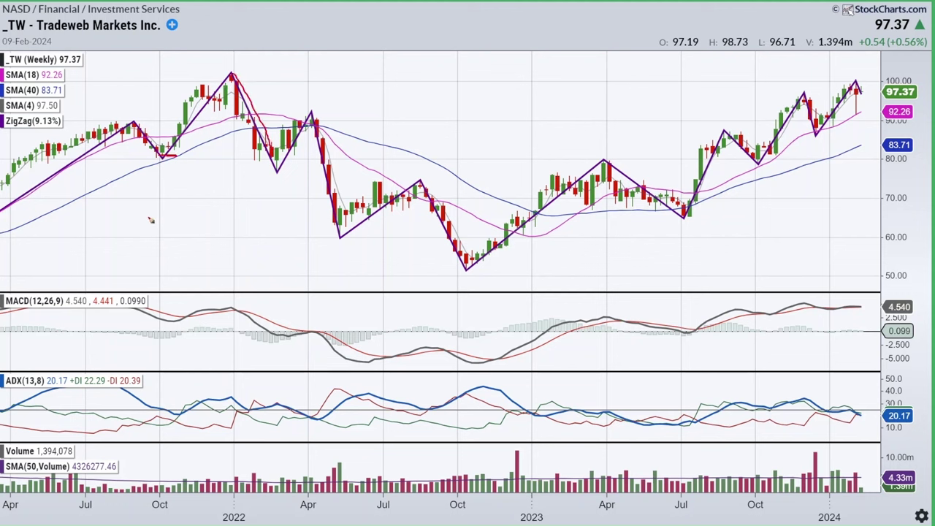
{"action": "mouse_move", "coordinate": [144, 247]}
{"action": "left_mouse_down"}
{"action": "mouse_move", "coordinate": [217, 171]}
{"action": "mouse_move", "coordinate": [238, 243]}
{"action": "mouse_move", "coordinate": [254, 256]}
{"action": "left_mouse_up"}
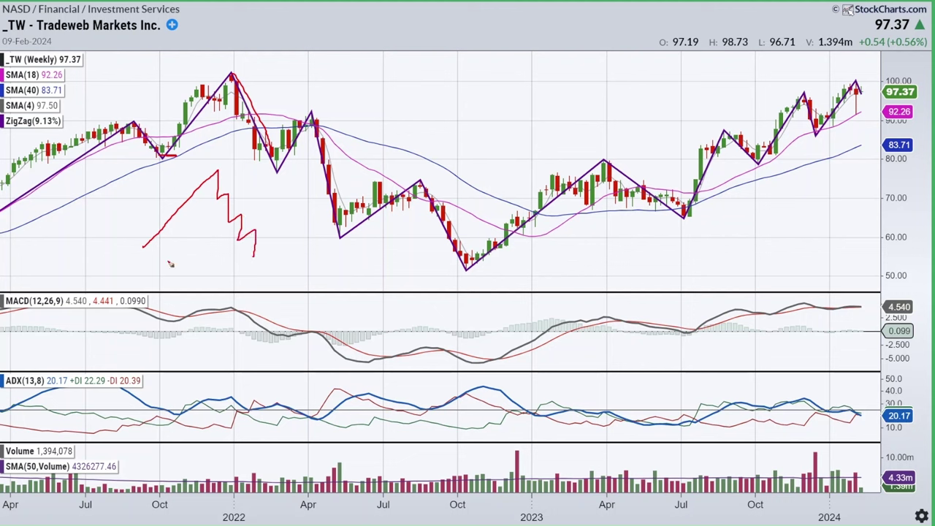
{"action": "left_click_drag", "start_coordinate": [119, 255], "coordinate": [285, 252]}
{"action": "mouse_move", "coordinate": [210, 179]}
{"action": "left_mouse_down"}
{"action": "mouse_move", "coordinate": [260, 208]}
{"action": "mouse_move", "coordinate": [200, 213]}
{"action": "mouse_move", "coordinate": [219, 177]}
{"action": "left_mouse_up"}
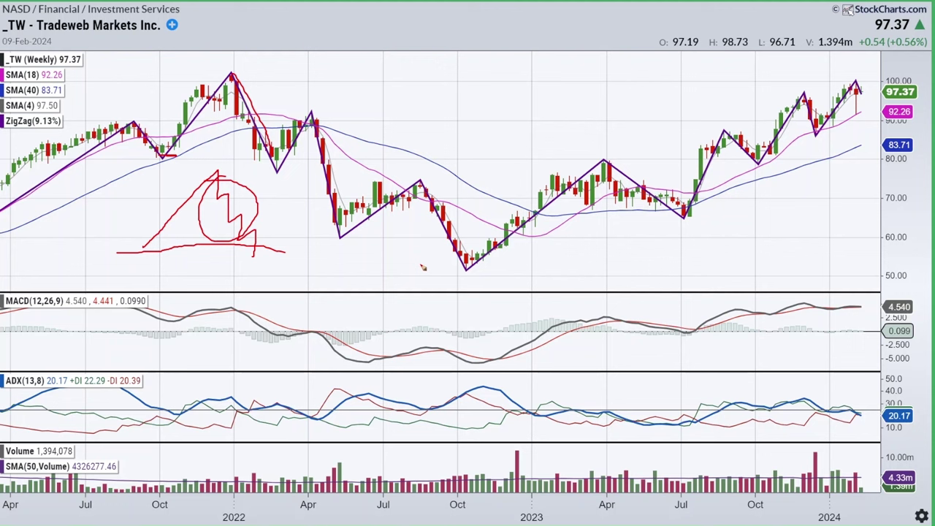
{"action": "key", "text": "Escape"}
Trace the decline from the December 2021 peak and the advance leading into it, then erase the strokes
{"action": "mouse_move", "coordinate": [231, 73]}
{"action": "left_mouse_down"}
{"action": "mouse_move", "coordinate": [277, 168]}
{"action": "mouse_move", "coordinate": [238, 76]}
{"action": "left_mouse_up"}
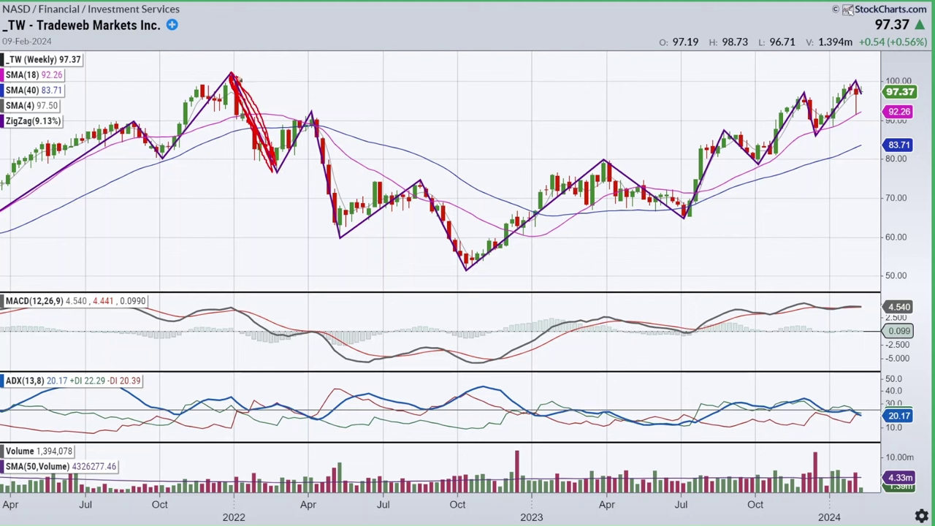
{"action": "mouse_move", "coordinate": [162, 156]}
{"action": "left_mouse_down"}
{"action": "mouse_move", "coordinate": [232, 77]}
{"action": "mouse_move", "coordinate": [162, 155]}
{"action": "mouse_move", "coordinate": [228, 86]}
{"action": "mouse_move", "coordinate": [219, 65]}
{"action": "mouse_move", "coordinate": [253, 128]}
{"action": "mouse_move", "coordinate": [237, 75]}
{"action": "mouse_move", "coordinate": [287, 91]}
{"action": "left_mouse_up"}
{"action": "key", "text": "e"}
{"action": "left_click_drag", "start_coordinate": [164, 155], "coordinate": [238, 73]}
{"action": "mouse_move", "coordinate": [289, 87]}
{"action": "left_mouse_down"}
{"action": "mouse_move", "coordinate": [156, 95]}
{"action": "mouse_move", "coordinate": [260, 141]}
{"action": "mouse_move", "coordinate": [226, 51]}
{"action": "left_mouse_up"}
{"action": "key", "text": "e"}
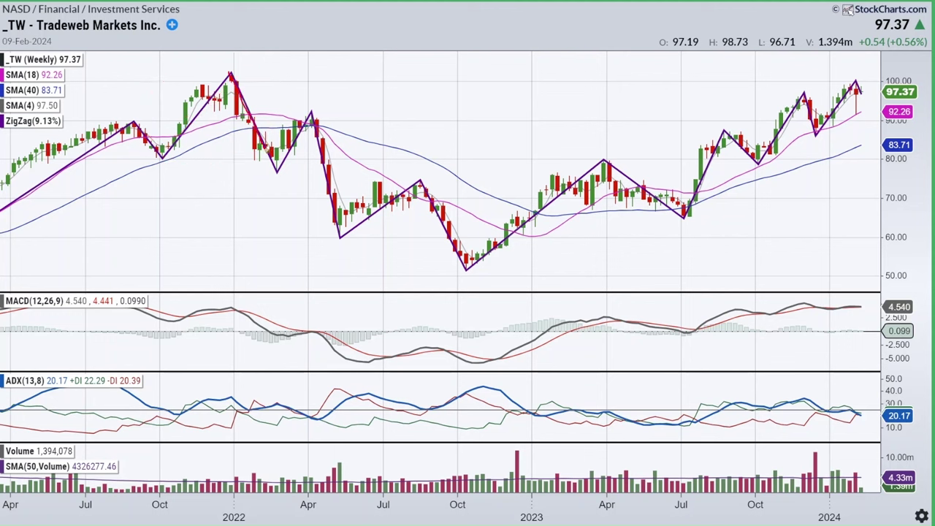
Draw a horizontal level across the early-2022 decline with a curve from the October 2021 low, then clear the markings
{"action": "mouse_move", "coordinate": [211, 133]}
{"action": "left_mouse_down"}
{"action": "mouse_move", "coordinate": [264, 136]}
{"action": "mouse_move", "coordinate": [189, 133]}
{"action": "mouse_move", "coordinate": [248, 133]}
{"action": "left_mouse_up"}
{"action": "mouse_move", "coordinate": [161, 155]}
{"action": "left_mouse_down"}
{"action": "mouse_move", "coordinate": [218, 115]}
{"action": "mouse_move", "coordinate": [241, 80]}
{"action": "mouse_move", "coordinate": [242, 122]}
{"action": "left_mouse_up"}
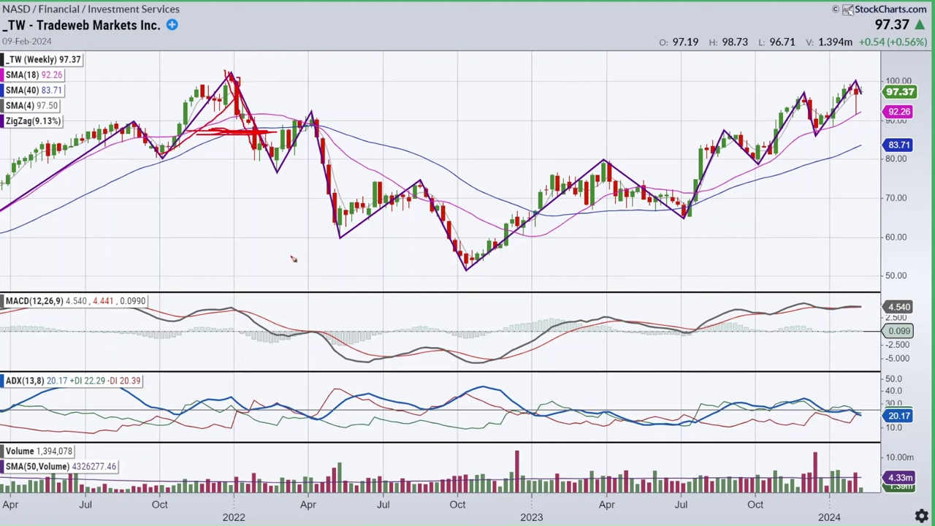
{"action": "mouse_move", "coordinate": [268, 92]}
{"action": "left_mouse_down"}
{"action": "mouse_move", "coordinate": [191, 110]}
{"action": "mouse_move", "coordinate": [263, 109]}
{"action": "left_mouse_up"}
{"action": "key", "text": "Escape"}
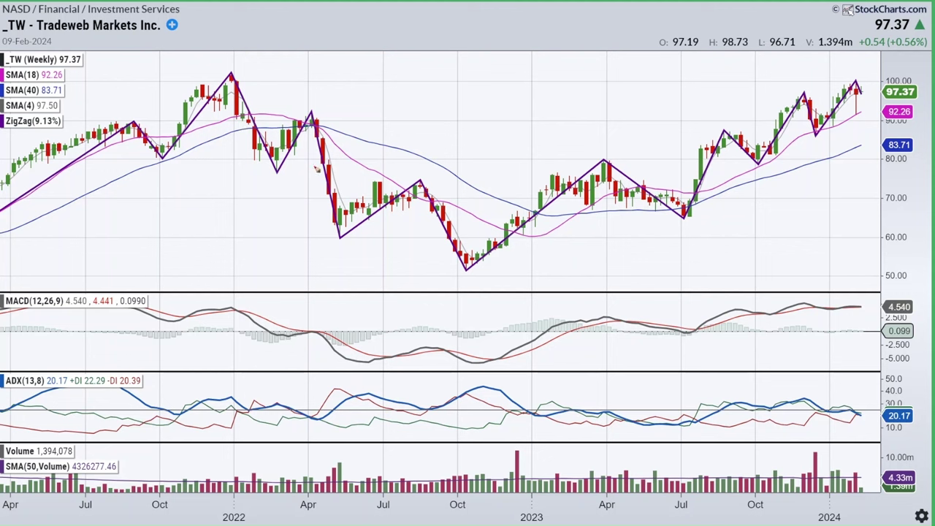
Mark the MACD and ADX areas beneath the early-2022 decline and clear the markings
{"action": "left_click_drag", "start_coordinate": [186, 310], "coordinate": [336, 422]}
{"action": "left_click_drag", "start_coordinate": [321, 295], "coordinate": [195, 422]}
{"action": "key", "text": "Escape"}
Trace the decline from the December 2021 peak to the February 2022 low, mark the ADX lines, and clear the markings
{"action": "left_click_drag", "start_coordinate": [235, 77], "coordinate": [281, 170]}
{"action": "left_click_drag", "start_coordinate": [228, 67], "coordinate": [282, 168]}
{"action": "mouse_move", "coordinate": [246, 402]}
{"action": "left_mouse_down"}
{"action": "mouse_move", "coordinate": [293, 400]}
{"action": "mouse_move", "coordinate": [245, 402]}
{"action": "mouse_move", "coordinate": [293, 404]}
{"action": "mouse_move", "coordinate": [253, 415]}
{"action": "mouse_move", "coordinate": [273, 403]}
{"action": "mouse_move", "coordinate": [271, 431]}
{"action": "mouse_move", "coordinate": [267, 403]}
{"action": "left_mouse_up"}
{"action": "mouse_move", "coordinate": [48, 382]}
{"action": "left_mouse_down"}
{"action": "mouse_move", "coordinate": [105, 371]}
{"action": "mouse_move", "coordinate": [243, 416]}
{"action": "mouse_move", "coordinate": [51, 388]}
{"action": "mouse_move", "coordinate": [110, 371]}
{"action": "left_mouse_up"}
{"action": "key", "text": "Escape"}
Mark the February 2022 low with its price decline and highlight the matching MACD and ADX areas, then clear the markings
{"action": "mouse_move", "coordinate": [258, 409]}
{"action": "left_mouse_down"}
{"action": "mouse_move", "coordinate": [286, 401]}
{"action": "mouse_move", "coordinate": [263, 417]}
{"action": "left_mouse_up"}
{"action": "mouse_move", "coordinate": [276, 172]}
{"action": "left_mouse_down"}
{"action": "mouse_move", "coordinate": [231, 76]}
{"action": "mouse_move", "coordinate": [272, 171]}
{"action": "left_mouse_up"}
{"action": "mouse_move", "coordinate": [245, 397]}
{"action": "left_mouse_down"}
{"action": "mouse_move", "coordinate": [290, 402]}
{"action": "mouse_move", "coordinate": [241, 413]}
{"action": "mouse_move", "coordinate": [293, 413]}
{"action": "left_mouse_up"}
{"action": "left_click_drag", "start_coordinate": [169, 327], "coordinate": [190, 330]}
{"action": "left_click_drag", "start_coordinate": [251, 316], "coordinate": [274, 338]}
{"action": "left_click_drag", "start_coordinate": [232, 77], "coordinate": [281, 173]}
{"action": "mouse_move", "coordinate": [206, 301]}
{"action": "left_mouse_down"}
{"action": "mouse_move", "coordinate": [301, 401]}
{"action": "mouse_move", "coordinate": [298, 383]}
{"action": "left_mouse_up"}
{"action": "left_click_drag", "start_coordinate": [280, 291], "coordinate": [178, 428]}
{"action": "key", "text": "Escape"}
Mark the December 2021 high, February 2022 low and April 2022 lower high, annotate the drop into May 2022, and clear the markings
{"action": "left_click_drag", "start_coordinate": [225, 73], "coordinate": [247, 71]}
{"action": "left_click_drag", "start_coordinate": [266, 170], "coordinate": [296, 172]}
{"action": "left_click_drag", "start_coordinate": [299, 111], "coordinate": [348, 109]}
{"action": "mouse_move", "coordinate": [326, 136]}
{"action": "left_mouse_down"}
{"action": "mouse_move", "coordinate": [336, 155]}
{"action": "mouse_move", "coordinate": [355, 144]}
{"action": "left_mouse_up"}
{"action": "left_click_drag", "start_coordinate": [300, 109], "coordinate": [330, 109]}
{"action": "mouse_move", "coordinate": [287, 133]}
{"action": "left_mouse_down"}
{"action": "mouse_move", "coordinate": [317, 131]}
{"action": "mouse_move", "coordinate": [332, 162]}
{"action": "mouse_move", "coordinate": [334, 228]}
{"action": "mouse_move", "coordinate": [321, 203]}
{"action": "left_mouse_up"}
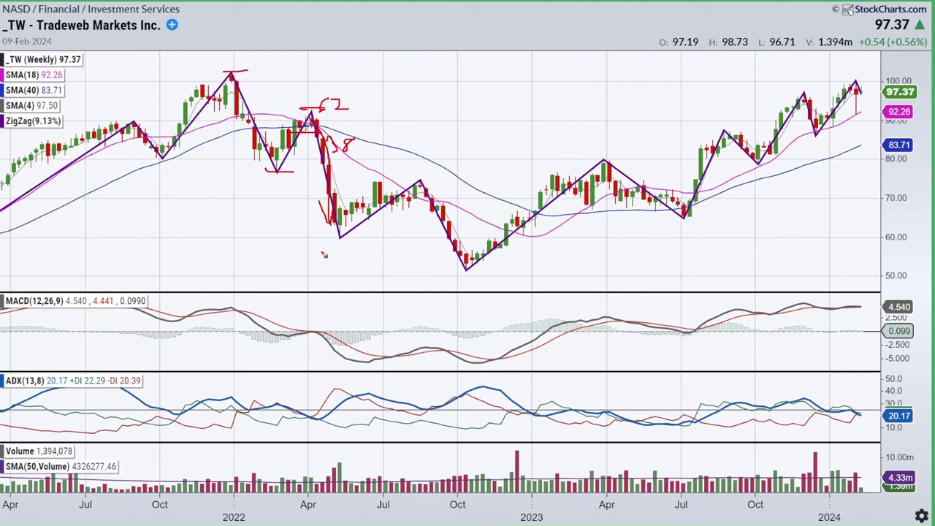
{"action": "key", "text": "Escape"}
Circle the April 2022 lower high, trace the rebound from the May 2022 low, and erase the strokes
{"action": "mouse_move", "coordinate": [304, 113]}
{"action": "left_mouse_down"}
{"action": "mouse_move", "coordinate": [333, 119]}
{"action": "mouse_move", "coordinate": [310, 137]}
{"action": "mouse_move", "coordinate": [306, 110]}
{"action": "left_mouse_up"}
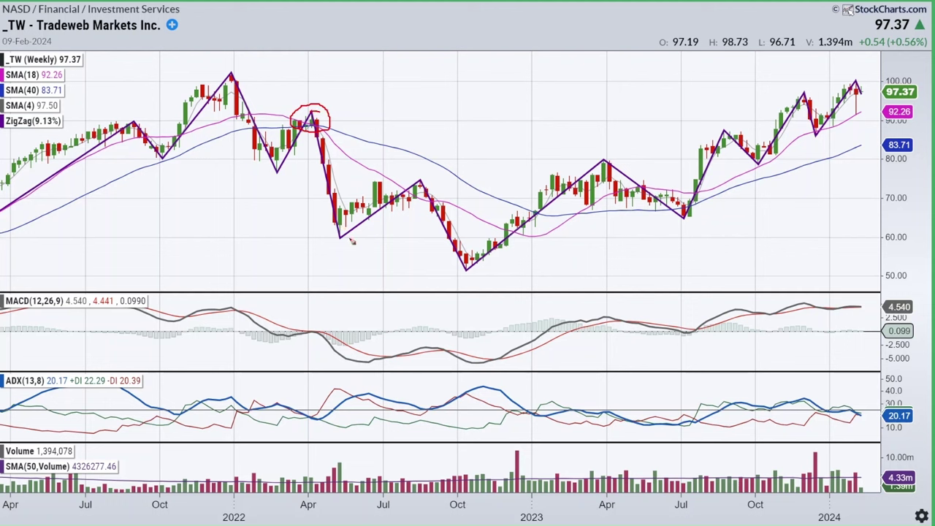
{"action": "left_click_drag", "start_coordinate": [341, 236], "coordinate": [413, 182]}
{"action": "key", "text": "e"}
Trace the May to August 2022 rebound and earlier swings, circle the MACD and ADX below the May low with an arrow upward, then erase
{"action": "left_click_drag", "start_coordinate": [344, 238], "coordinate": [427, 183]}
{"action": "left_click_drag", "start_coordinate": [410, 179], "coordinate": [426, 179]}
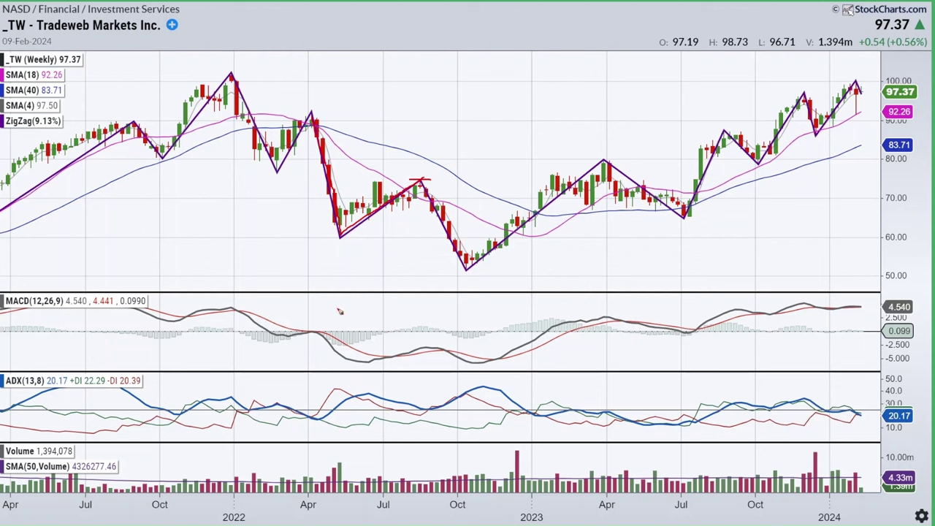
{"action": "mouse_move", "coordinate": [322, 380]}
{"action": "left_mouse_down"}
{"action": "mouse_move", "coordinate": [349, 372]}
{"action": "mouse_move", "coordinate": [367, 435]}
{"action": "mouse_move", "coordinate": [327, 374]}
{"action": "left_mouse_up"}
{"action": "mouse_move", "coordinate": [329, 342]}
{"action": "left_mouse_down"}
{"action": "mouse_move", "coordinate": [381, 345]}
{"action": "mouse_move", "coordinate": [346, 333]}
{"action": "mouse_move", "coordinate": [355, 332]}
{"action": "left_mouse_up"}
{"action": "mouse_move", "coordinate": [328, 395]}
{"action": "left_mouse_down"}
{"action": "mouse_move", "coordinate": [309, 419]}
{"action": "mouse_move", "coordinate": [347, 395]}
{"action": "mouse_move", "coordinate": [358, 237]}
{"action": "mouse_move", "coordinate": [368, 291]}
{"action": "mouse_move", "coordinate": [362, 275]}
{"action": "left_mouse_up"}
{"action": "left_click_drag", "start_coordinate": [222, 71], "coordinate": [247, 111]}
{"action": "mouse_move", "coordinate": [274, 173]}
{"action": "left_mouse_down"}
{"action": "mouse_move", "coordinate": [313, 104]}
{"action": "mouse_move", "coordinate": [320, 120]}
{"action": "left_mouse_up"}
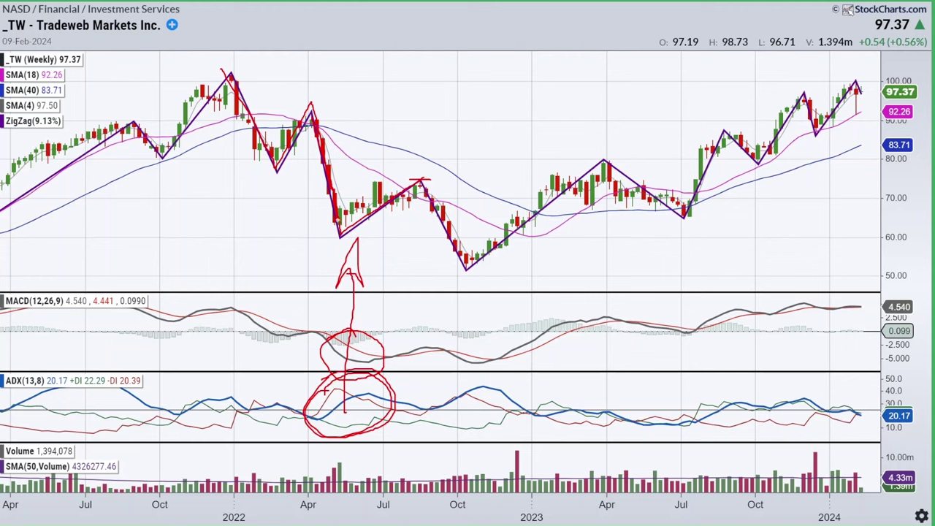
{"action": "key", "text": "e"}
Trace the moving-average curve and the early-2022 swings, circle the May 2022 breakdown with its MACD and ADX, and clear the markings
{"action": "left_click_drag", "start_coordinate": [40, 235], "coordinate": [282, 119]}
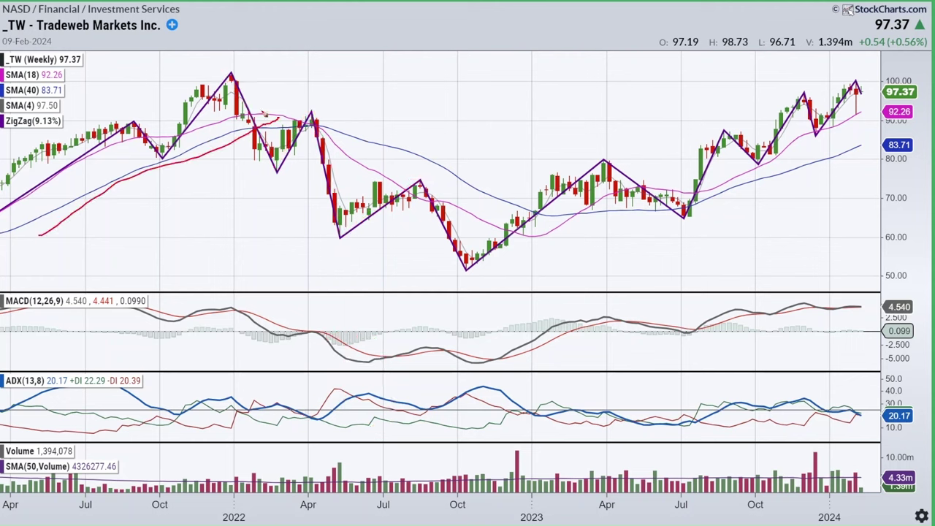
{"action": "mouse_move", "coordinate": [228, 71]}
{"action": "left_mouse_down"}
{"action": "mouse_move", "coordinate": [277, 169]}
{"action": "mouse_move", "coordinate": [313, 111]}
{"action": "left_mouse_up"}
{"action": "mouse_move", "coordinate": [263, 168]}
{"action": "left_mouse_down"}
{"action": "mouse_move", "coordinate": [371, 192]}
{"action": "mouse_move", "coordinate": [318, 233]}
{"action": "mouse_move", "coordinate": [332, 192]}
{"action": "left_mouse_up"}
{"action": "mouse_move", "coordinate": [312, 382]}
{"action": "left_mouse_down"}
{"action": "mouse_move", "coordinate": [358, 380]}
{"action": "mouse_move", "coordinate": [338, 376]}
{"action": "left_mouse_up"}
{"action": "mouse_move", "coordinate": [325, 337]}
{"action": "left_mouse_down"}
{"action": "mouse_move", "coordinate": [387, 364]}
{"action": "mouse_move", "coordinate": [366, 339]}
{"action": "left_mouse_up"}
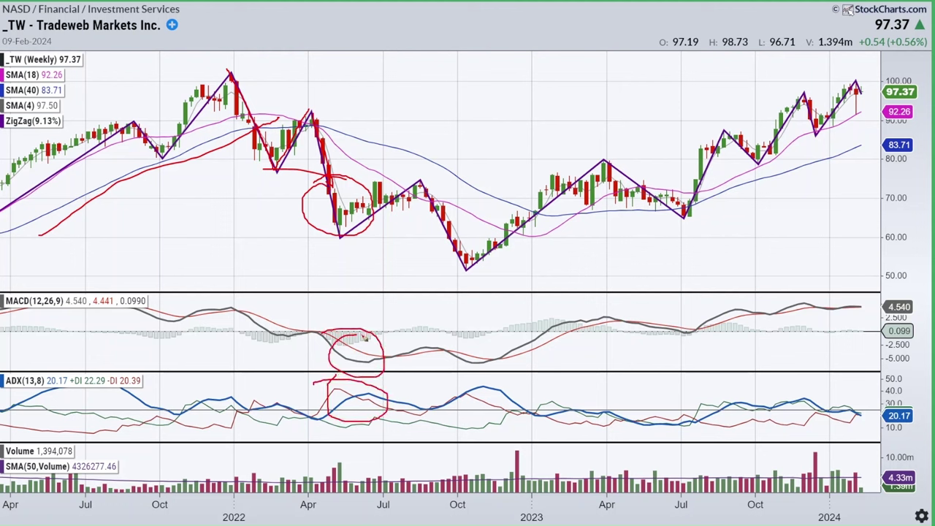
{"action": "key", "text": "Escape"}
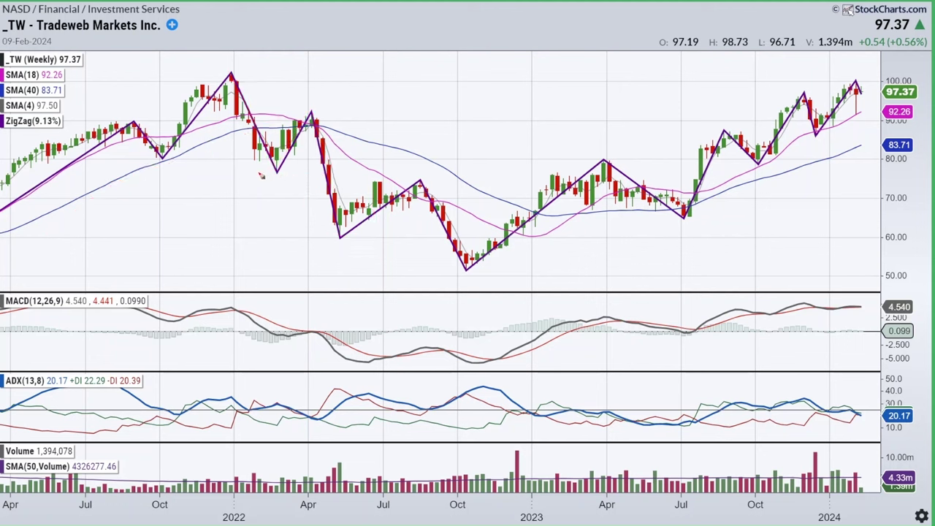
Mark the October 2021 low and circle the spring 2022 breakdown with its ADX and MACD readings, then erase the strokes
{"action": "left_click_drag", "start_coordinate": [161, 160], "coordinate": [189, 158]}
{"action": "mouse_move", "coordinate": [274, 172]}
{"action": "left_mouse_down"}
{"action": "mouse_move", "coordinate": [349, 168]}
{"action": "mouse_move", "coordinate": [326, 226]}
{"action": "mouse_move", "coordinate": [313, 166]}
{"action": "left_mouse_up"}
{"action": "key", "text": "e"}
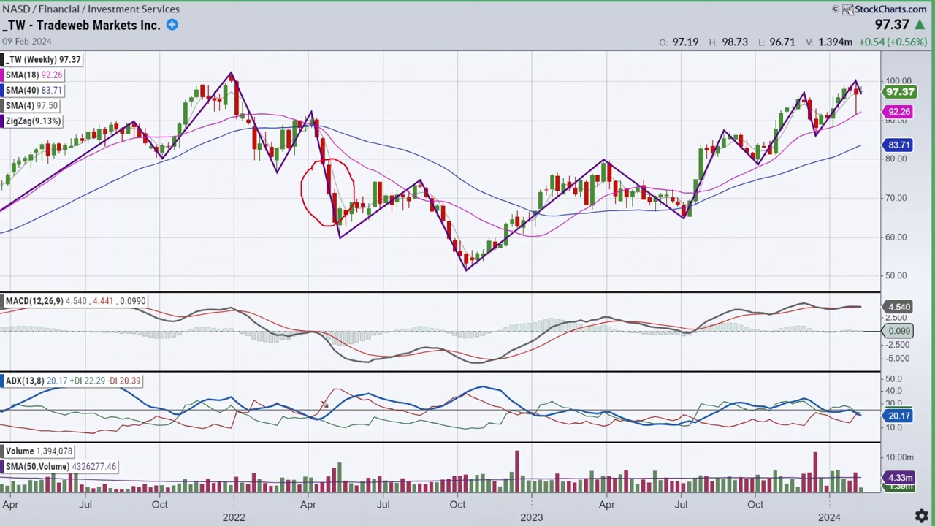
{"action": "mouse_move", "coordinate": [316, 390]}
{"action": "left_mouse_down"}
{"action": "mouse_move", "coordinate": [353, 432]}
{"action": "mouse_move", "coordinate": [333, 378]}
{"action": "left_mouse_up"}
{"action": "mouse_move", "coordinate": [347, 342]}
{"action": "left_mouse_down"}
{"action": "mouse_move", "coordinate": [327, 366]}
{"action": "mouse_move", "coordinate": [335, 342]}
{"action": "left_mouse_up"}
{"action": "key", "text": "e"}
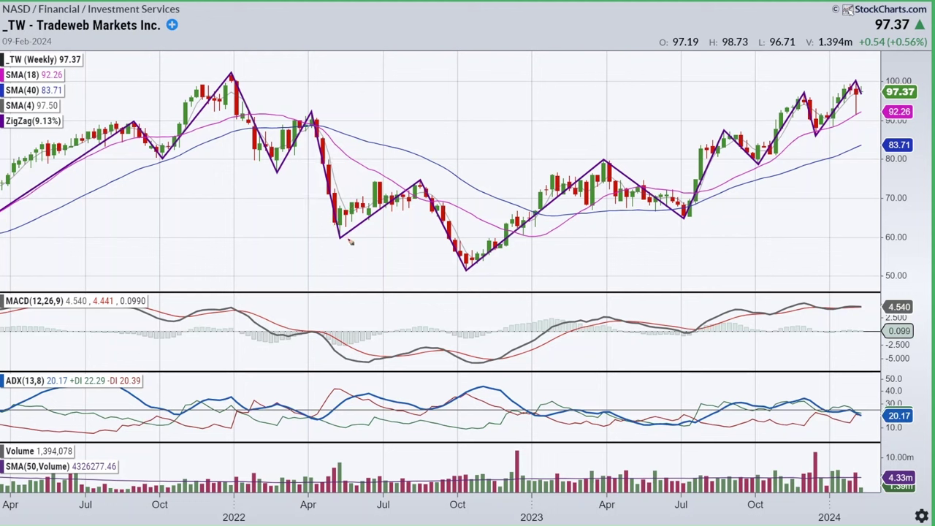
Trace the rebound to August 2022 and the fall to October 2022, mark the successive lower lows, and erase the strokes
{"action": "left_click_drag", "start_coordinate": [340, 235], "coordinate": [420, 185]}
{"action": "left_click_drag", "start_coordinate": [418, 182], "coordinate": [467, 260]}
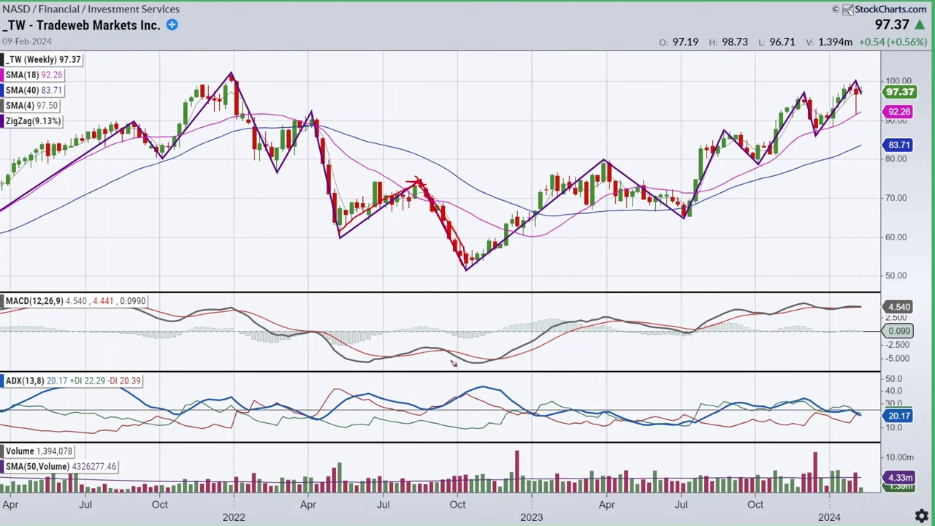
{"action": "mouse_move", "coordinate": [326, 239]}
{"action": "left_mouse_down"}
{"action": "mouse_move", "coordinate": [378, 239]}
{"action": "mouse_move", "coordinate": [331, 238]}
{"action": "left_mouse_up"}
{"action": "mouse_move", "coordinate": [269, 173]}
{"action": "left_mouse_down"}
{"action": "mouse_move", "coordinate": [290, 172]}
{"action": "mouse_move", "coordinate": [335, 238]}
{"action": "left_mouse_up"}
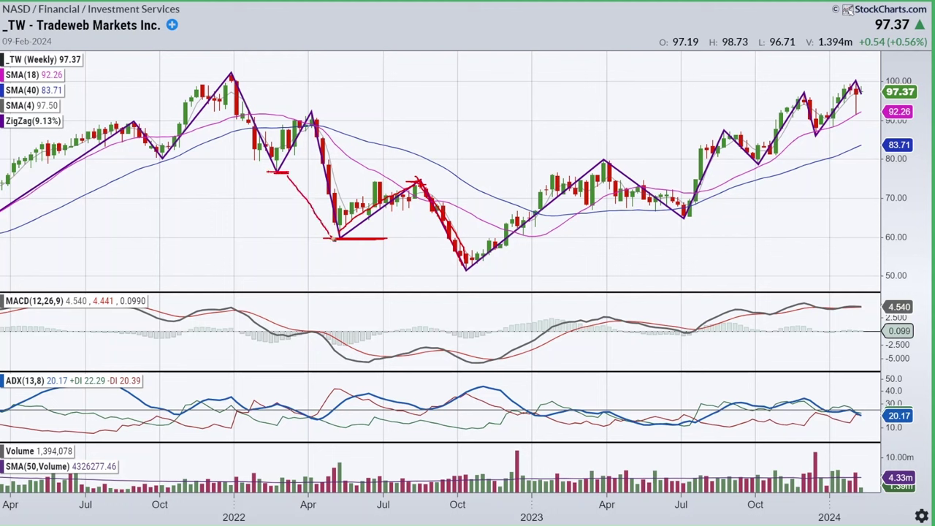
{"action": "left_click_drag", "start_coordinate": [444, 269], "coordinate": [511, 269]}
{"action": "key", "text": "e"}
Circle the April to May 2022 drop, draw an arc along the decline after August 2022, and erase both
{"action": "mouse_move", "coordinate": [320, 116]}
{"action": "left_mouse_down"}
{"action": "mouse_move", "coordinate": [350, 212]}
{"action": "mouse_move", "coordinate": [307, 175]}
{"action": "mouse_move", "coordinate": [314, 114]}
{"action": "left_mouse_up"}
{"action": "left_click_drag", "start_coordinate": [420, 184], "coordinate": [488, 230]}
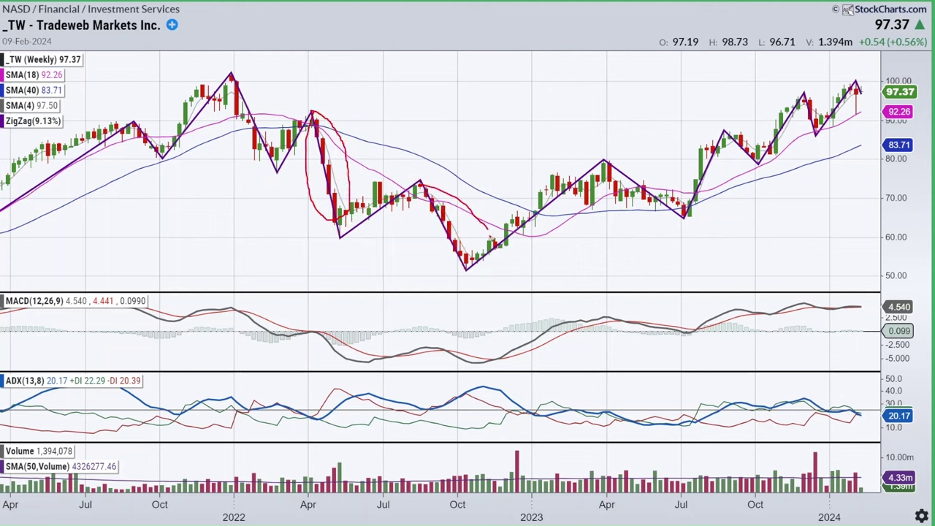
{"action": "key", "text": "e"}
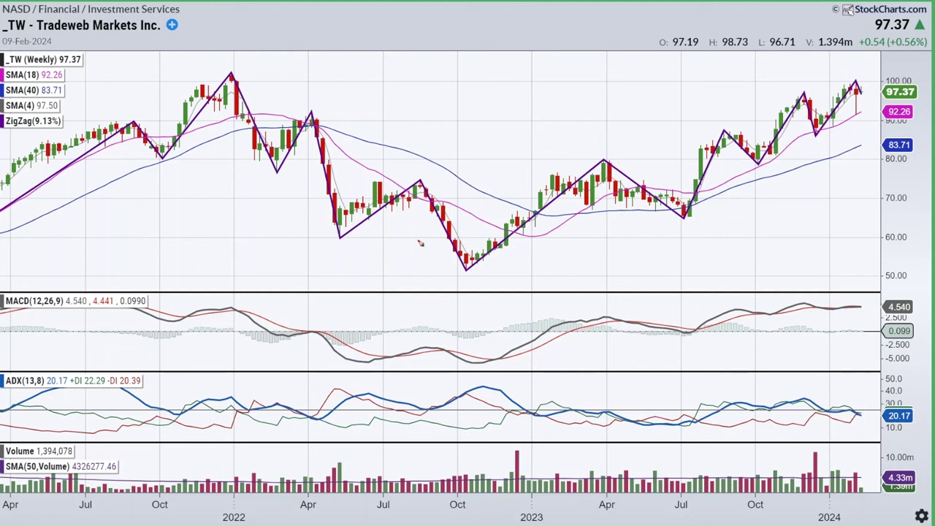
Circle the October 2022 ADX peak and underline the two MACD troughs of mid and late 2022, then clear the markings
{"action": "mouse_move", "coordinate": [449, 391]}
{"action": "left_mouse_down"}
{"action": "mouse_move", "coordinate": [490, 379]}
{"action": "mouse_move", "coordinate": [453, 417]}
{"action": "mouse_move", "coordinate": [460, 378]}
{"action": "left_mouse_up"}
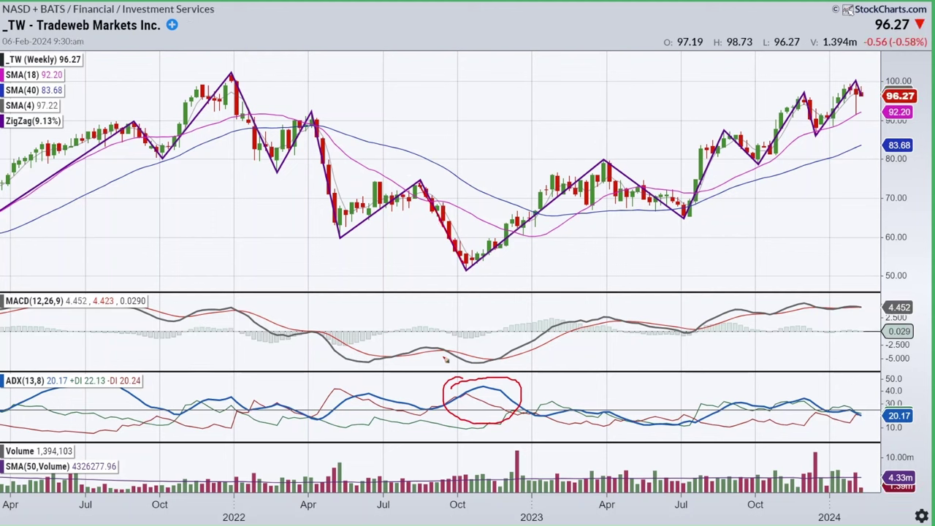
{"action": "left_click_drag", "start_coordinate": [352, 361], "coordinate": [374, 360]}
{"action": "left_click_drag", "start_coordinate": [450, 360], "coordinate": [482, 362]}
{"action": "key", "text": "Escape"}
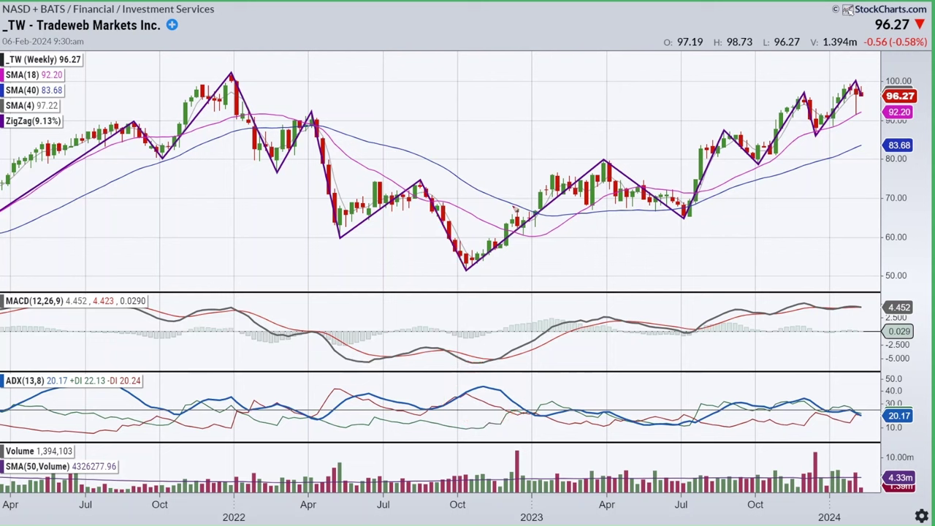
Trace the rally from the October 2022 low past the marked August 2022 high and circle the early-2023 MACD and ADX
{"action": "left_click_drag", "start_coordinate": [466, 269], "coordinate": [604, 162]}
{"action": "left_click_drag", "start_coordinate": [412, 178], "coordinate": [436, 178]}
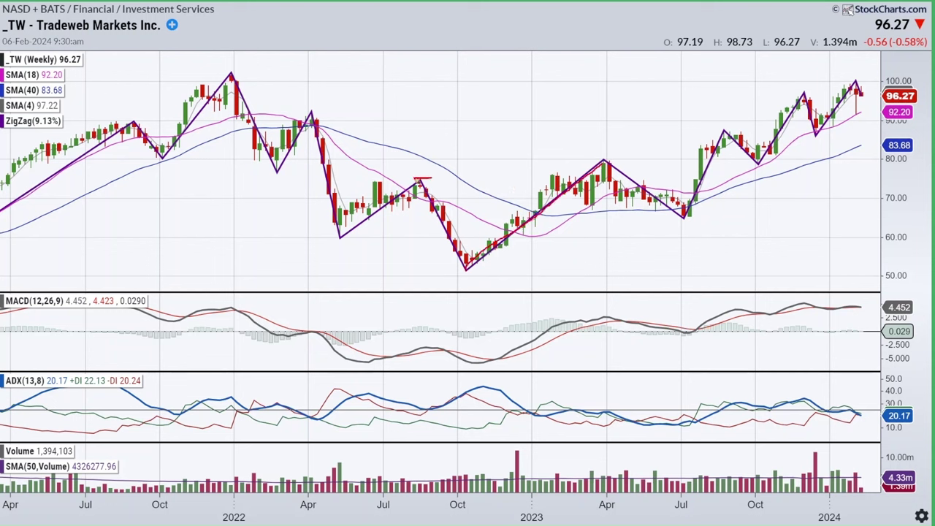
{"action": "left_click_drag", "start_coordinate": [468, 260], "coordinate": [595, 159]}
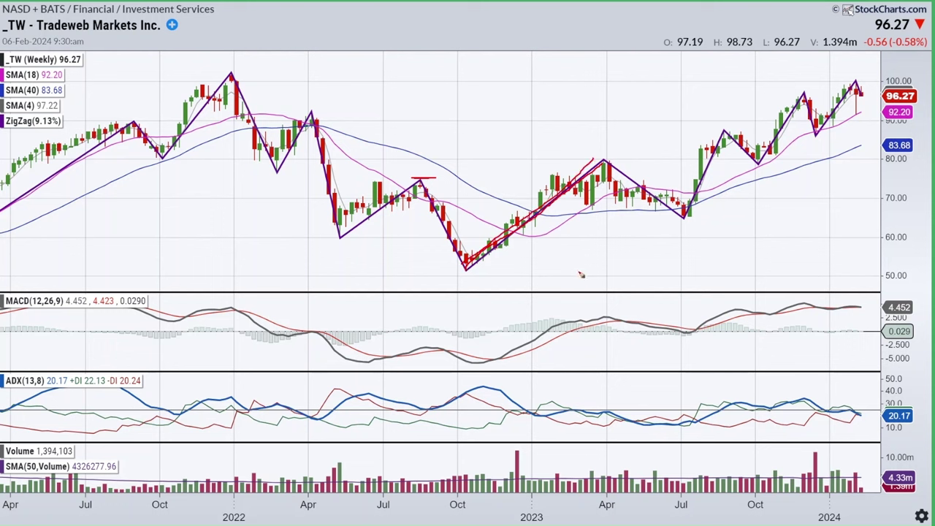
{"action": "mouse_move", "coordinate": [553, 342]}
{"action": "left_mouse_down"}
{"action": "mouse_move", "coordinate": [566, 312]}
{"action": "mouse_move", "coordinate": [607, 338]}
{"action": "mouse_move", "coordinate": [548, 325]}
{"action": "mouse_move", "coordinate": [616, 333]}
{"action": "left_mouse_up"}
{"action": "mouse_move", "coordinate": [549, 399]}
{"action": "left_mouse_down"}
{"action": "mouse_move", "coordinate": [623, 438]}
{"action": "mouse_move", "coordinate": [573, 401]}
{"action": "left_mouse_up"}
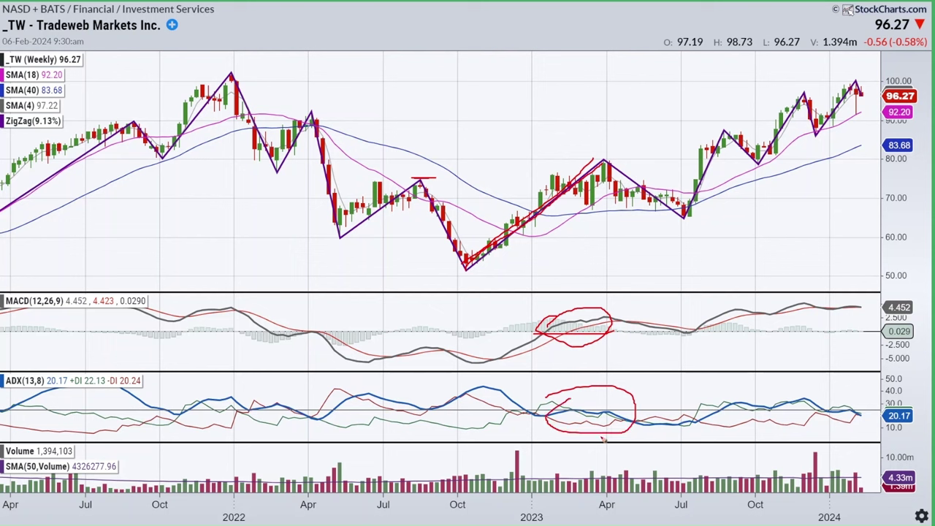
Trace the 2023 pullback and the rallies into early 2024, circle the ADX after July 2023, and erase the markings
{"action": "left_click_drag", "start_coordinate": [684, 194], "coordinate": [716, 132]}
{"action": "left_click_drag", "start_coordinate": [613, 169], "coordinate": [678, 218]}
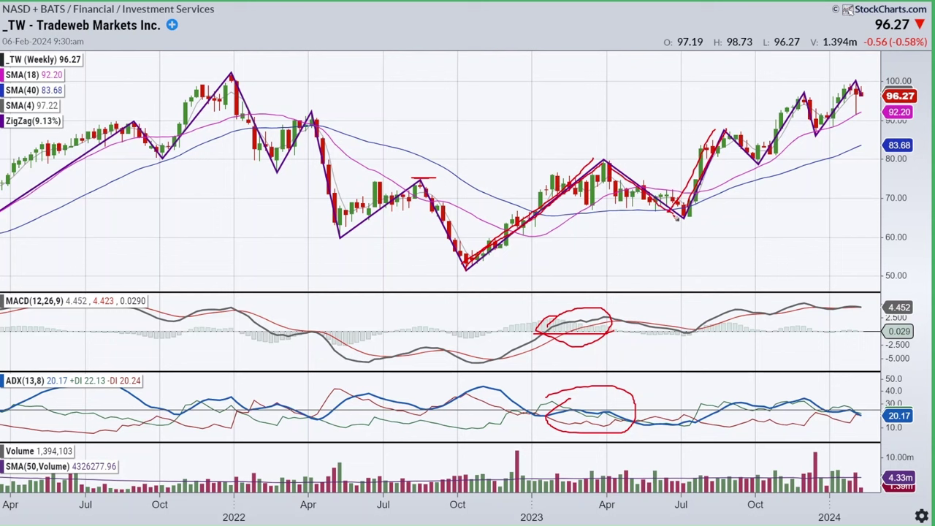
{"action": "mouse_move", "coordinate": [696, 403]}
{"action": "left_mouse_down"}
{"action": "mouse_move", "coordinate": [731, 397]}
{"action": "mouse_move", "coordinate": [675, 417]}
{"action": "mouse_move", "coordinate": [720, 382]}
{"action": "left_mouse_up"}
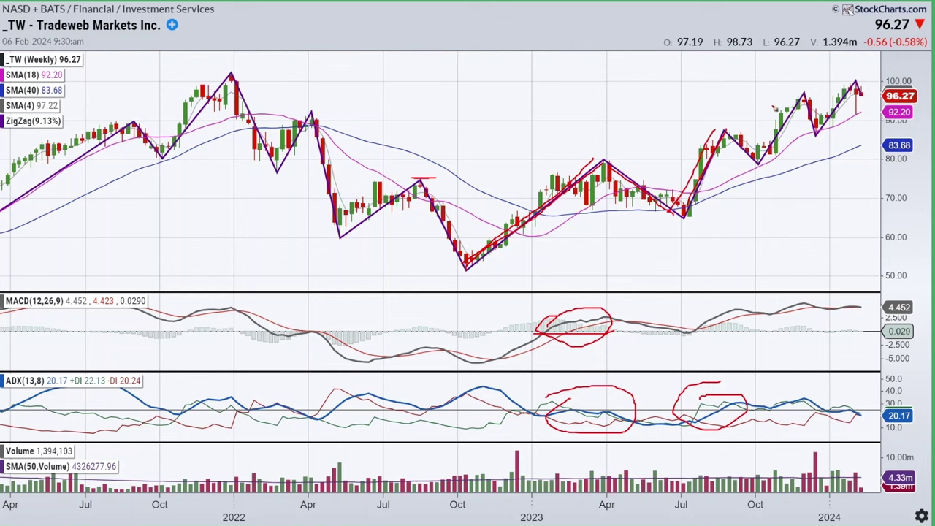
{"action": "left_click_drag", "start_coordinate": [786, 95], "coordinate": [811, 92]}
{"action": "mouse_move", "coordinate": [817, 143]}
{"action": "left_mouse_down"}
{"action": "mouse_move", "coordinate": [860, 85]}
{"action": "mouse_move", "coordinate": [813, 139]}
{"action": "mouse_move", "coordinate": [857, 72]}
{"action": "left_mouse_up"}
{"action": "key", "text": "e"}
Mark the latest ADX readings, draw a loop around the ADX lines from early 2022 to early 2024, and erase the strokes
{"action": "mouse_move", "coordinate": [825, 394]}
{"action": "left_mouse_down"}
{"action": "mouse_move", "coordinate": [833, 403]}
{"action": "mouse_move", "coordinate": [825, 424]}
{"action": "mouse_move", "coordinate": [840, 394]}
{"action": "left_mouse_up"}
{"action": "key", "text": "e"}
{"action": "mouse_move", "coordinate": [278, 390]}
{"action": "left_mouse_down"}
{"action": "mouse_move", "coordinate": [461, 387]}
{"action": "mouse_move", "coordinate": [833, 433]}
{"action": "mouse_move", "coordinate": [259, 418]}
{"action": "mouse_move", "coordinate": [378, 402]}
{"action": "left_mouse_up"}
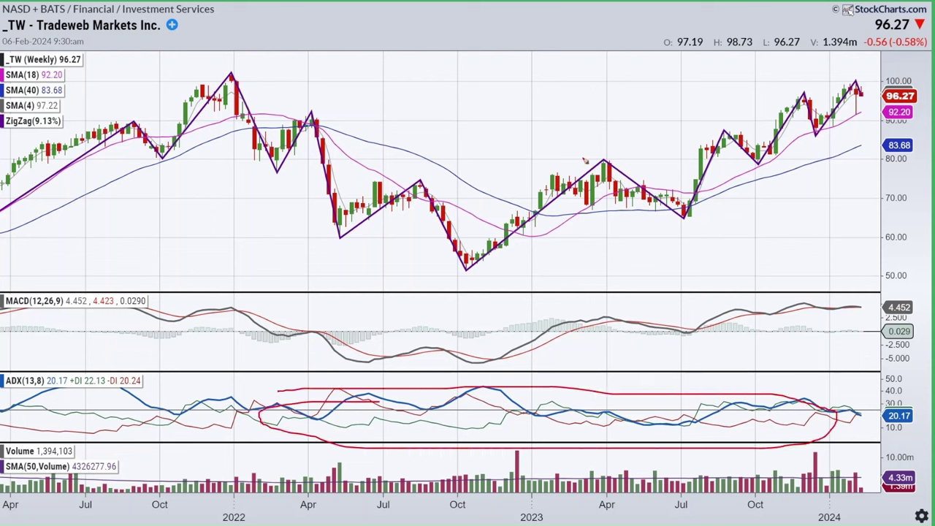
{"action": "key", "text": "e"}
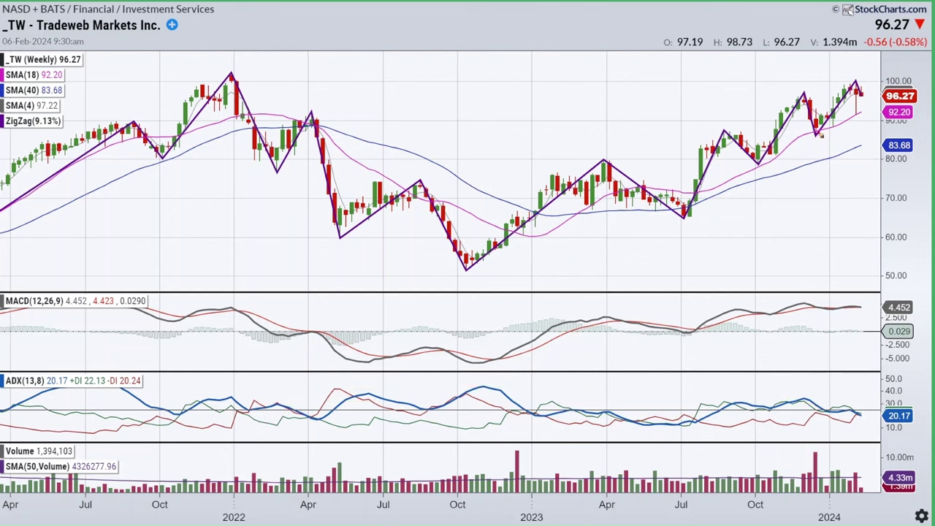
Trace the recent highs from August 2023 and link them with curved arrows back to the 2022 declines, then erase
{"action": "left_click_drag", "start_coordinate": [796, 91], "coordinate": [813, 94]}
{"action": "left_click_drag", "start_coordinate": [721, 133], "coordinate": [801, 91]}
{"action": "mouse_move", "coordinate": [790, 114]}
{"action": "left_mouse_down"}
{"action": "mouse_move", "coordinate": [698, 105]}
{"action": "mouse_move", "coordinate": [688, 170]}
{"action": "mouse_move", "coordinate": [672, 169]}
{"action": "mouse_move", "coordinate": [607, 307]}
{"action": "mouse_move", "coordinate": [430, 241]}
{"action": "mouse_move", "coordinate": [435, 248]}
{"action": "mouse_move", "coordinate": [397, 223]}
{"action": "mouse_move", "coordinate": [407, 218]}
{"action": "mouse_move", "coordinate": [221, 164]}
{"action": "mouse_move", "coordinate": [249, 135]}
{"action": "mouse_move", "coordinate": [240, 141]}
{"action": "left_mouse_up"}
{"action": "left_click_drag", "start_coordinate": [315, 117], "coordinate": [337, 244]}
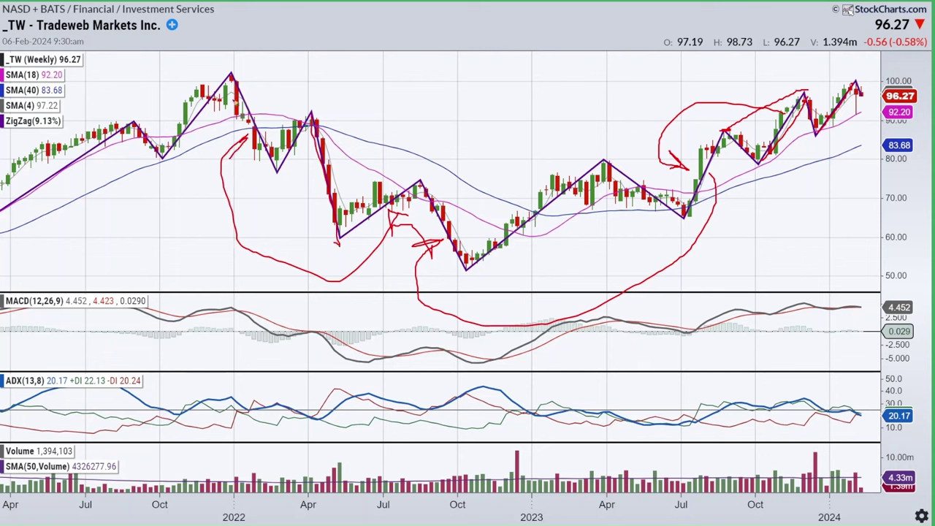
{"action": "key", "text": "e"}
Trace the 2022 declines and the advance from July 2023, and mark the late-November 2023 high
{"action": "left_click_drag", "start_coordinate": [234, 79], "coordinate": [291, 163]}
{"action": "mouse_move", "coordinate": [352, 235]}
{"action": "left_mouse_down"}
{"action": "mouse_move", "coordinate": [406, 182]}
{"action": "mouse_move", "coordinate": [463, 264]}
{"action": "left_mouse_up"}
{"action": "mouse_move", "coordinate": [674, 216]}
{"action": "left_mouse_down"}
{"action": "mouse_move", "coordinate": [714, 156]}
{"action": "mouse_move", "coordinate": [756, 166]}
{"action": "mouse_move", "coordinate": [802, 101]}
{"action": "mouse_move", "coordinate": [819, 136]}
{"action": "mouse_move", "coordinate": [851, 83]}
{"action": "mouse_move", "coordinate": [832, 99]}
{"action": "mouse_move", "coordinate": [807, 88]}
{"action": "left_mouse_up"}
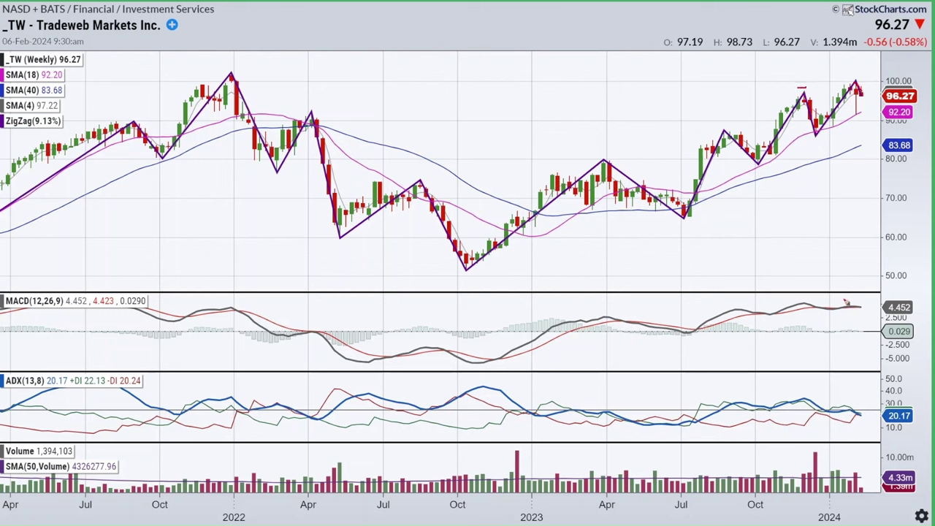
Mark the latest price high against the late-November 2023 high and draw a loop around the latest MACD, ADX and volume readings
{"action": "mouse_move", "coordinate": [864, 87]}
{"action": "left_mouse_down"}
{"action": "mouse_move", "coordinate": [873, 76]}
{"action": "mouse_move", "coordinate": [818, 118]}
{"action": "mouse_move", "coordinate": [874, 99]}
{"action": "mouse_move", "coordinate": [856, 67]}
{"action": "left_mouse_up"}
{"action": "left_click_drag", "start_coordinate": [814, 86], "coordinate": [874, 84]}
{"action": "mouse_move", "coordinate": [835, 310]}
{"action": "left_mouse_down"}
{"action": "mouse_move", "coordinate": [874, 322]}
{"action": "mouse_move", "coordinate": [840, 292]}
{"action": "left_mouse_up"}
{"action": "mouse_move", "coordinate": [852, 391]}
{"action": "left_mouse_down"}
{"action": "mouse_move", "coordinate": [824, 427]}
{"action": "mouse_move", "coordinate": [809, 410]}
{"action": "left_mouse_up"}
{"action": "mouse_move", "coordinate": [861, 228]}
{"action": "left_mouse_down"}
{"action": "mouse_move", "coordinate": [876, 441]}
{"action": "mouse_move", "coordinate": [864, 294]}
{"action": "left_mouse_up"}
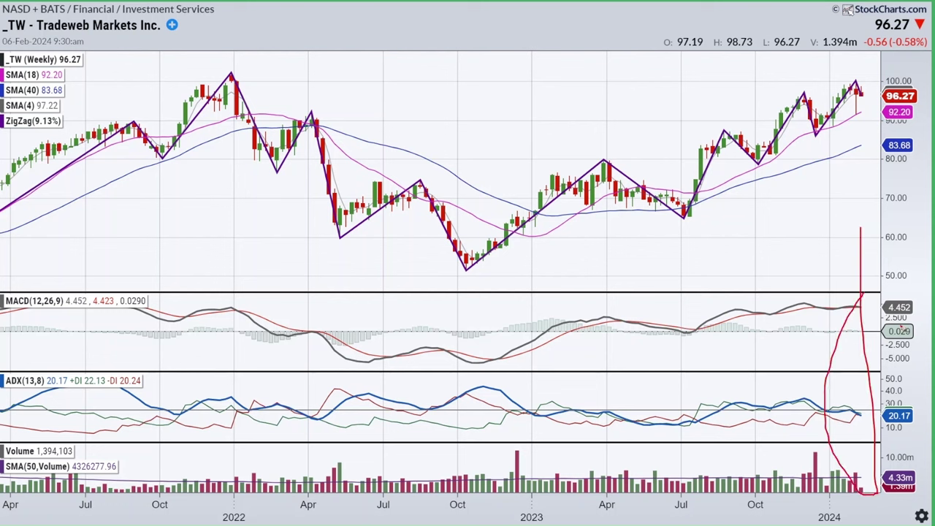
Clear the loop from the weekly Tradeweb chart, mark the latest price candles near the recent high, and erase the marks
{"action": "key", "text": "Escape"}
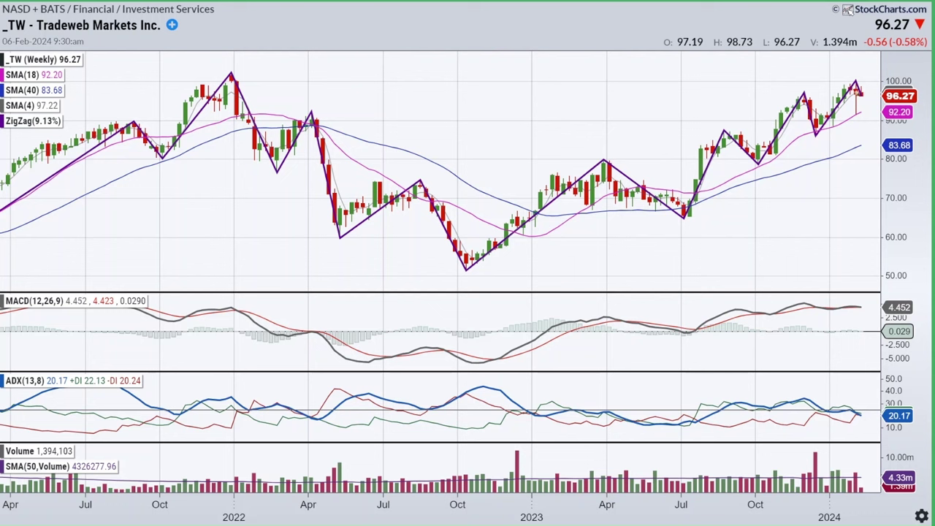
{"action": "left_click_drag", "start_coordinate": [863, 101], "coordinate": [875, 115]}
{"action": "left_click_drag", "start_coordinate": [859, 88], "coordinate": [872, 124]}
{"action": "key", "text": "Escape"}
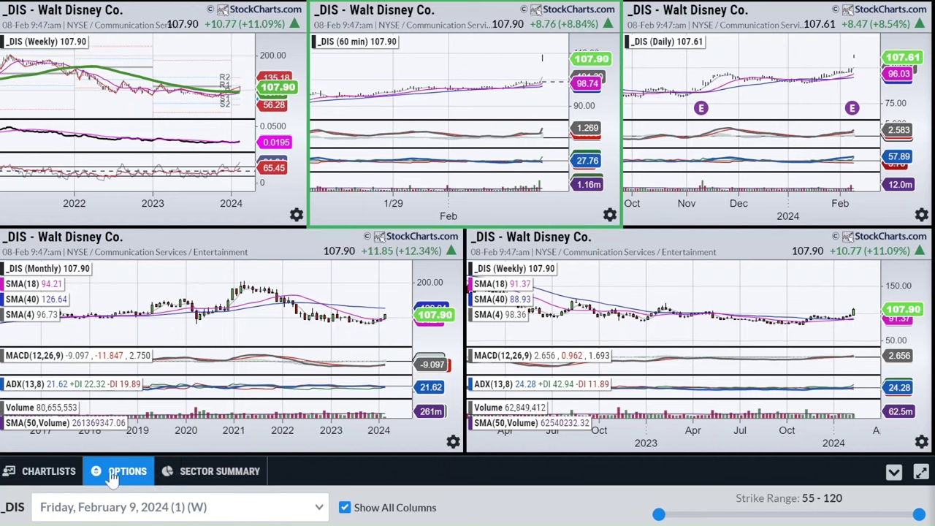
Expand the Disney options chain to compare list and straddle views, and narrow the strike range with an upper limit of 114 and a higher lower limit
{"action": "left_click", "coordinate": [921, 472]}
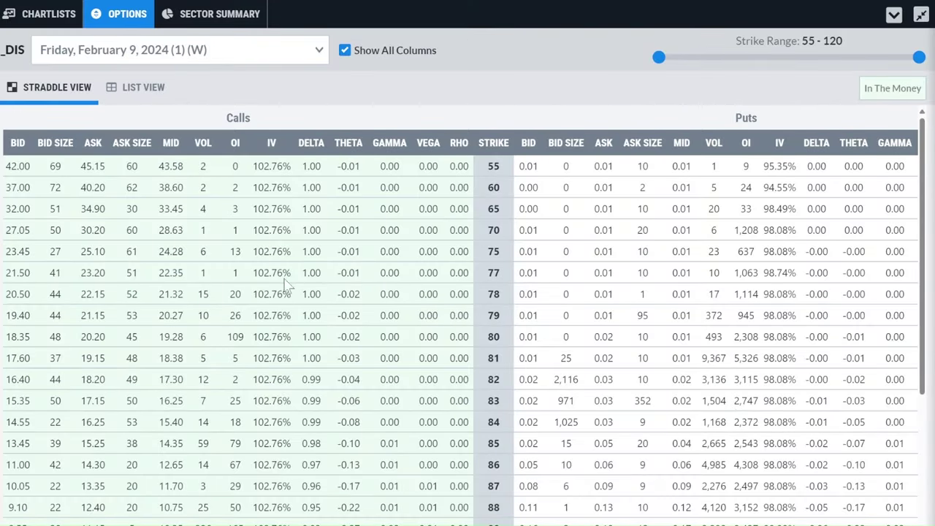
{"action": "left_click", "coordinate": [138, 95]}
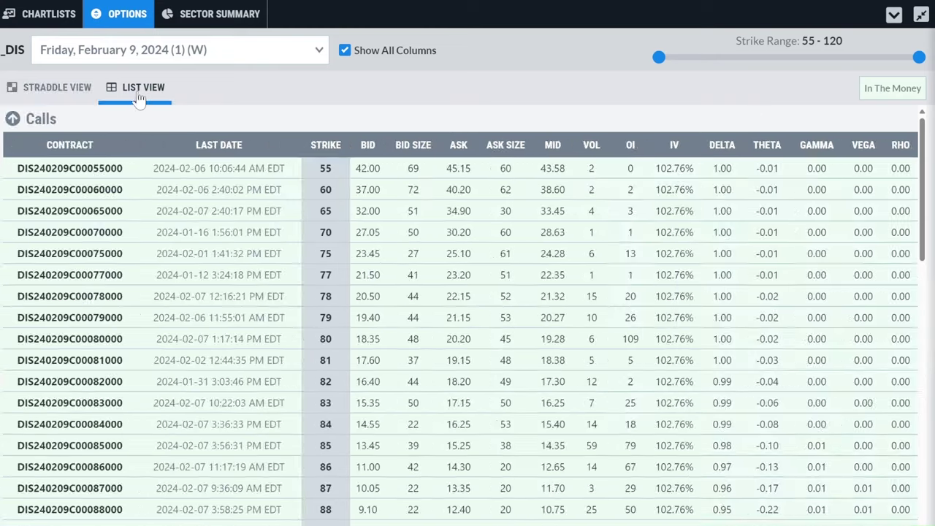
{"action": "left_click", "coordinate": [46, 88]}
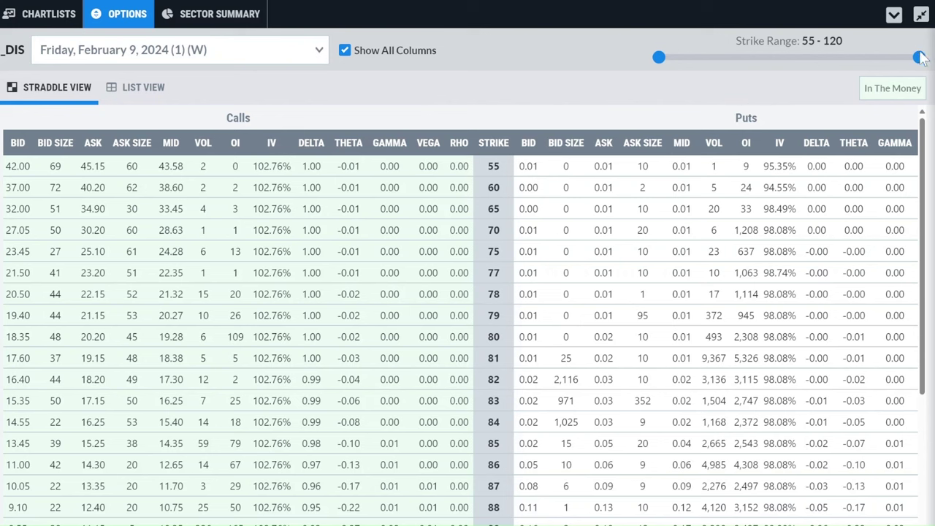
{"action": "left_click_drag", "start_coordinate": [919, 59], "coordinate": [896, 59]}
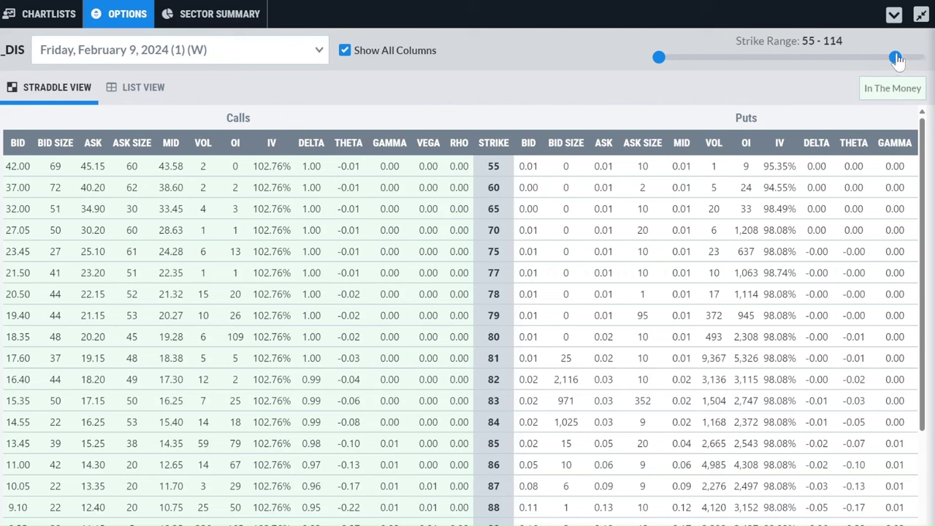
{"action": "left_click_drag", "start_coordinate": [660, 59], "coordinate": [840, 66]}
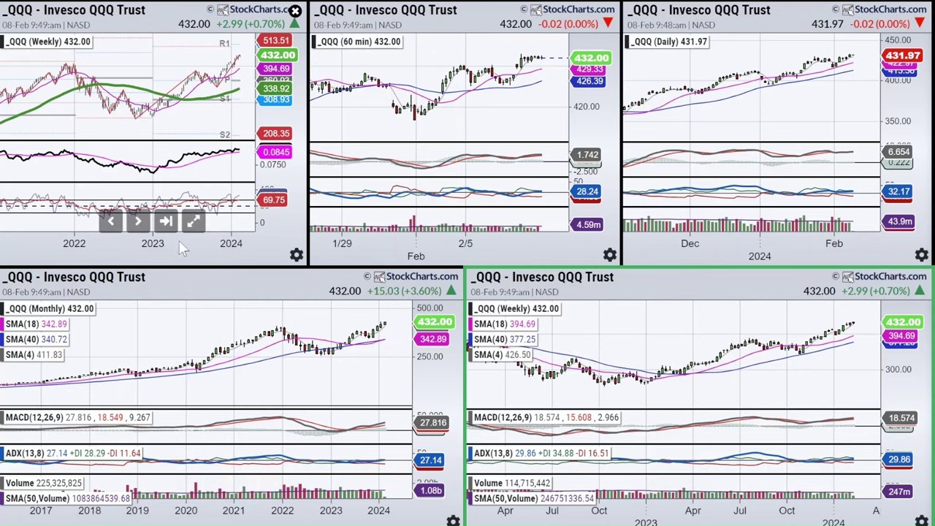
Enlarge the weekly QQQ chart and trace the QQQ:$SPX ratio's rise since January 2023 and its decline through 2022
{"action": "left_click", "coordinate": [193, 221]}
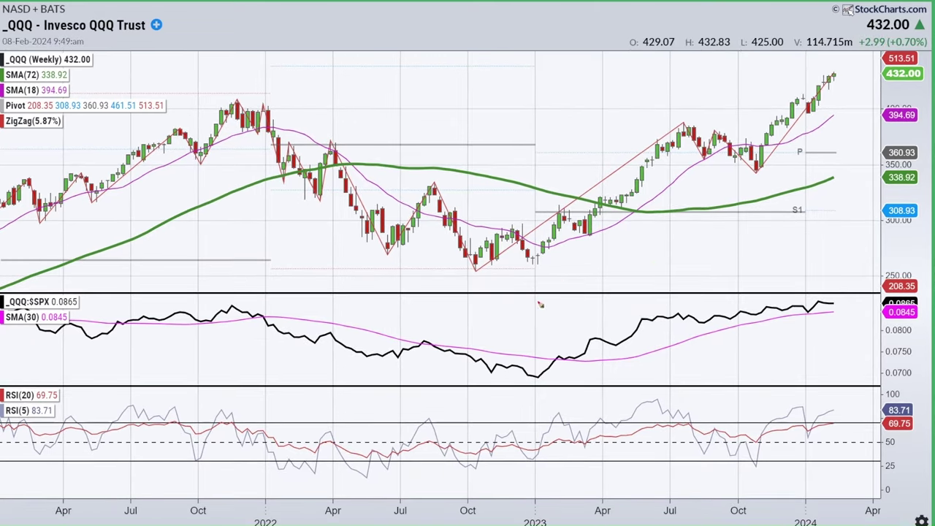
{"action": "mouse_move", "coordinate": [535, 385]}
{"action": "left_mouse_down"}
{"action": "mouse_move", "coordinate": [570, 357]}
{"action": "mouse_move", "coordinate": [682, 313]}
{"action": "mouse_move", "coordinate": [810, 314]}
{"action": "left_mouse_up"}
{"action": "left_click_drag", "start_coordinate": [537, 377], "coordinate": [821, 296]}
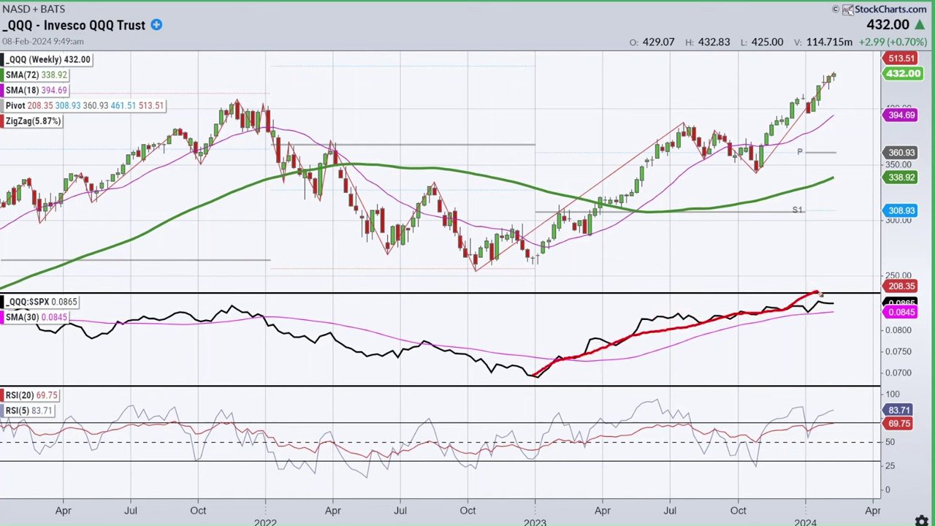
{"action": "left_click_drag", "start_coordinate": [257, 314], "coordinate": [530, 382]}
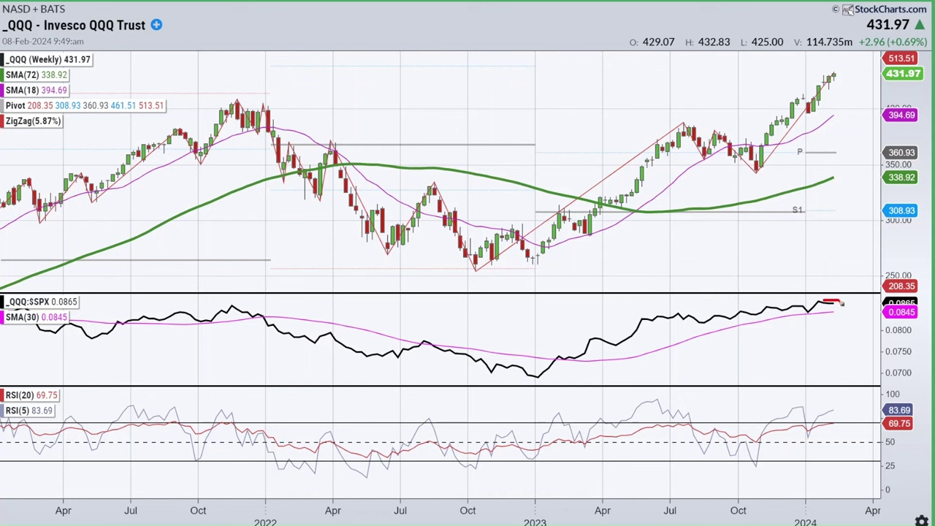
Mark the latest QQQ:$SPX ratio turning down toward its SMA(30), circle that area, and erase the strokes
{"action": "left_click_drag", "start_coordinate": [848, 319], "coordinate": [863, 316]}
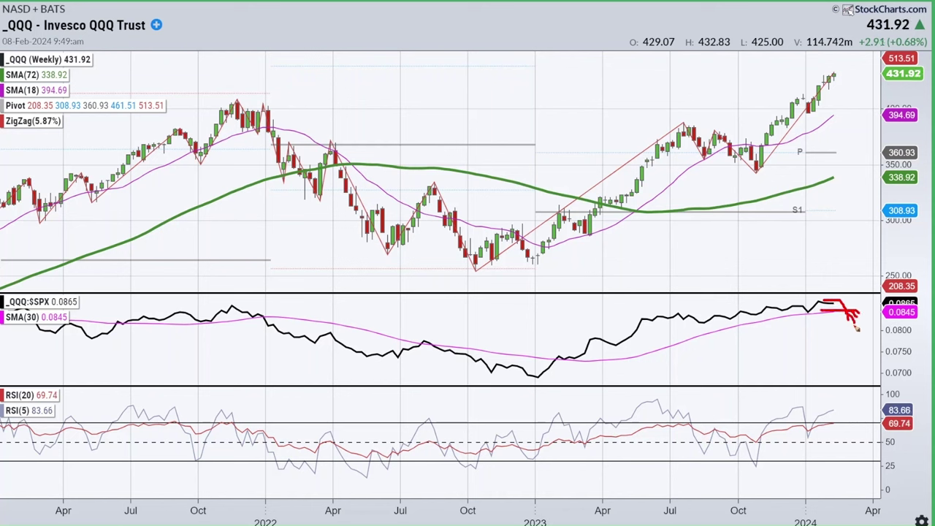
{"action": "mouse_move", "coordinate": [865, 324]}
{"action": "left_mouse_down"}
{"action": "mouse_move", "coordinate": [840, 291]}
{"action": "mouse_move", "coordinate": [815, 352]}
{"action": "mouse_move", "coordinate": [859, 305]}
{"action": "left_mouse_up"}
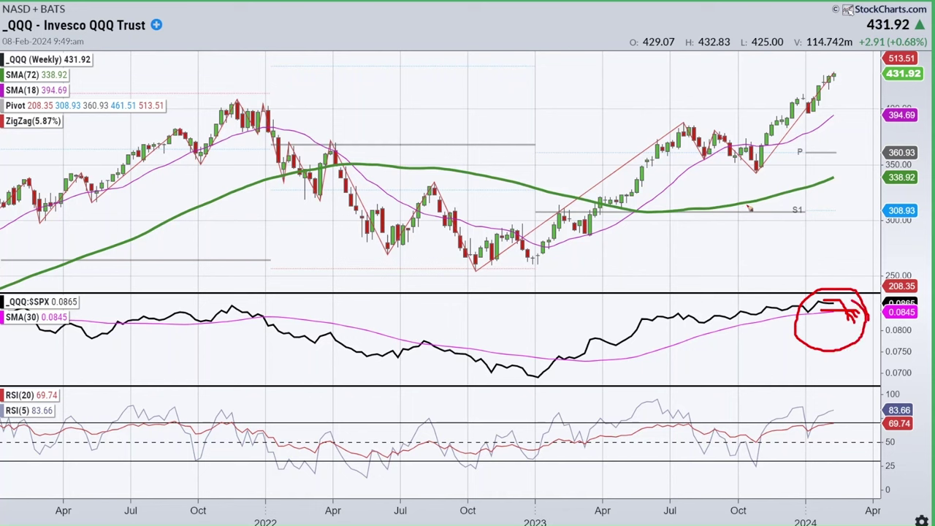
{"action": "key", "text": "Escape"}
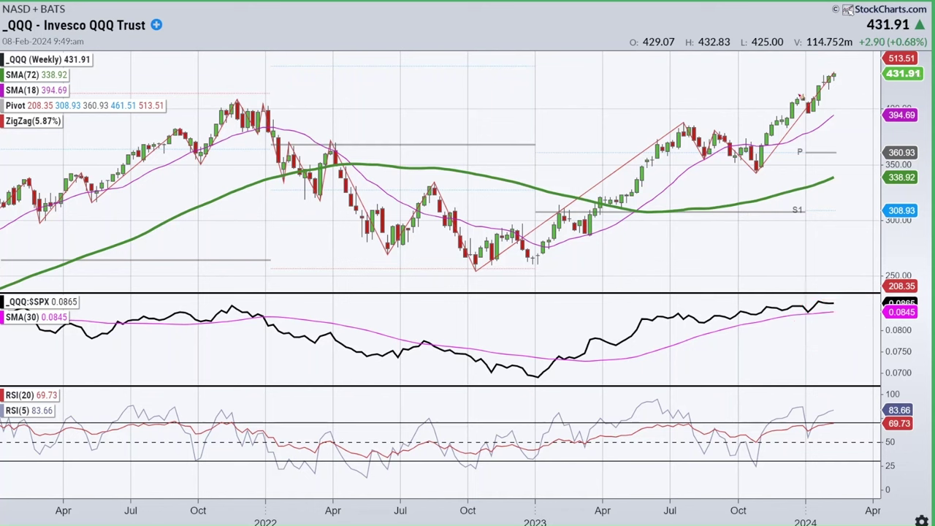
Trace QQQ's price swings from the late-October 2023 low to the latest high, mark the latest RSI peaks, and erase the strokes
{"action": "left_click_drag", "start_coordinate": [757, 171], "coordinate": [798, 106]}
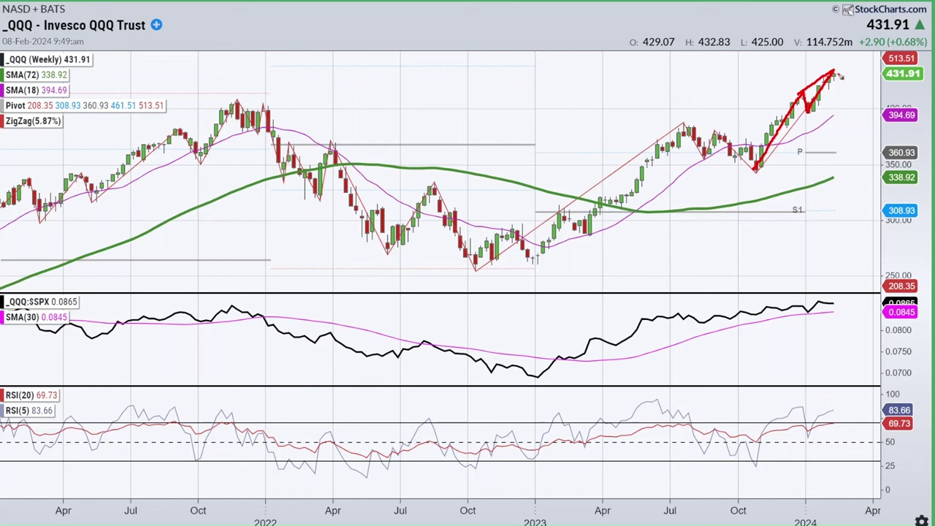
{"action": "left_click_drag", "start_coordinate": [796, 402], "coordinate": [837, 411]}
{"action": "key", "text": "e"}
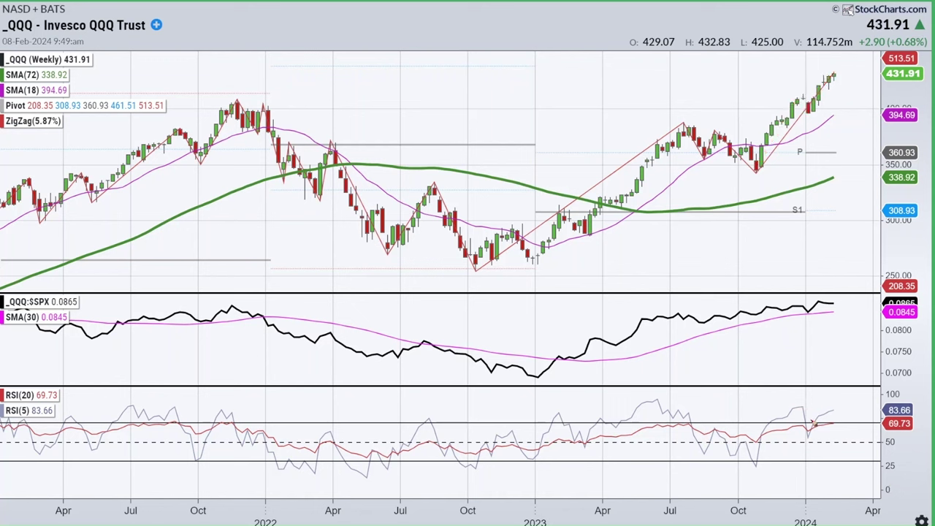
Mark the rising mid-2023 price highs against the falling RSI(5) peaks, mark the latest RSI readings, and erase the strokes
{"action": "left_click_drag", "start_coordinate": [654, 143], "coordinate": [685, 125]}
{"action": "left_click_drag", "start_coordinate": [651, 397], "coordinate": [689, 415]}
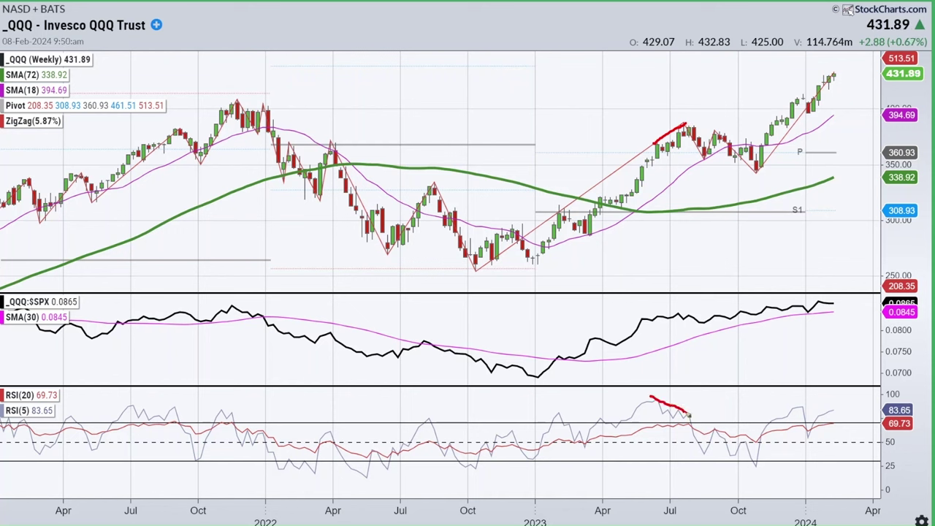
{"action": "key", "text": "e"}
{"action": "mouse_move", "coordinate": [822, 406]}
{"action": "left_mouse_down"}
{"action": "mouse_move", "coordinate": [811, 426]}
{"action": "mouse_move", "coordinate": [818, 404]}
{"action": "left_mouse_up"}
{"action": "key", "text": "e"}
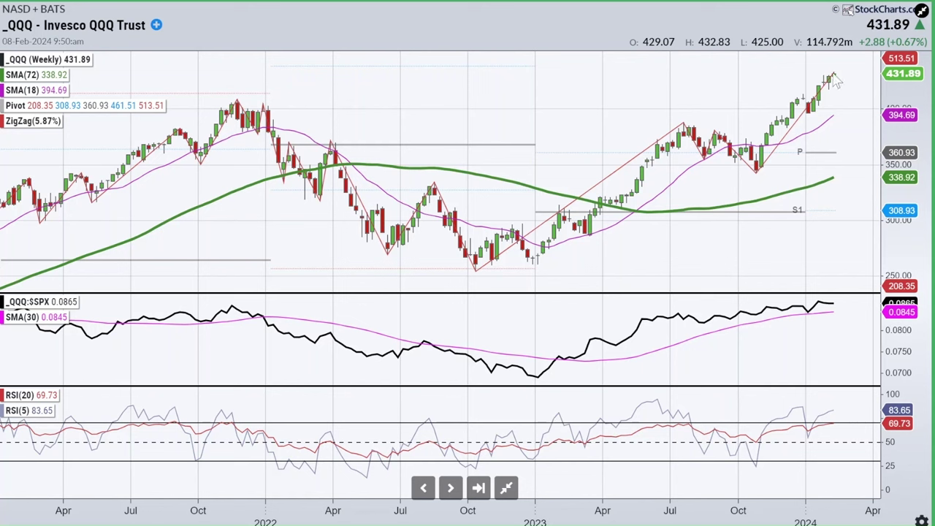
Switch to the enlarged daily QQQ chart, circle the latest MACD and ADX readings, and mark the recent price highs
{"action": "left_click", "coordinate": [508, 491]}
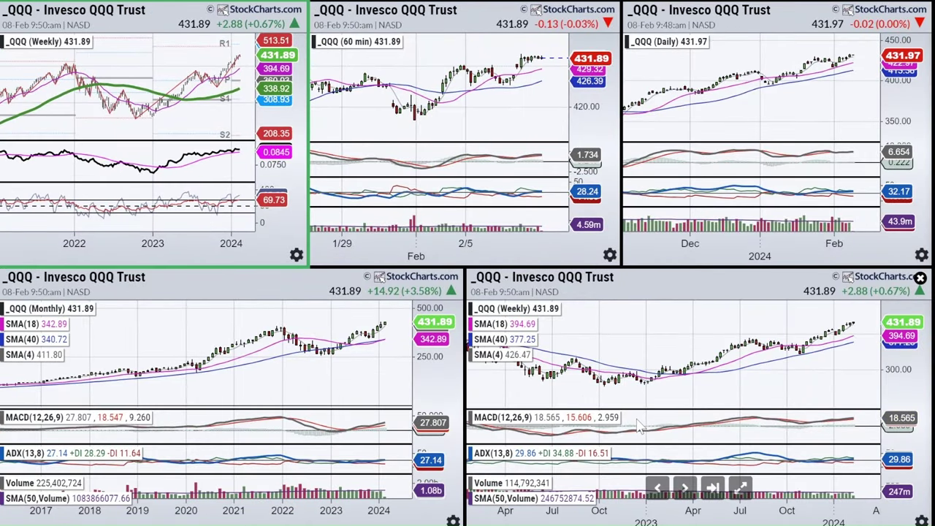
{"action": "left_click", "coordinate": [819, 221]}
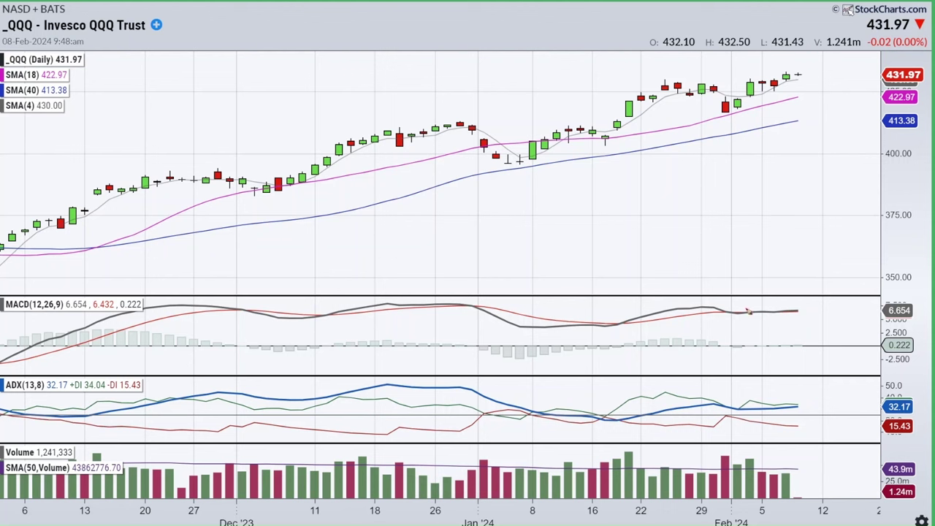
{"action": "mouse_move", "coordinate": [757, 308]}
{"action": "left_mouse_down"}
{"action": "mouse_move", "coordinate": [803, 325]}
{"action": "mouse_move", "coordinate": [789, 301]}
{"action": "left_mouse_up"}
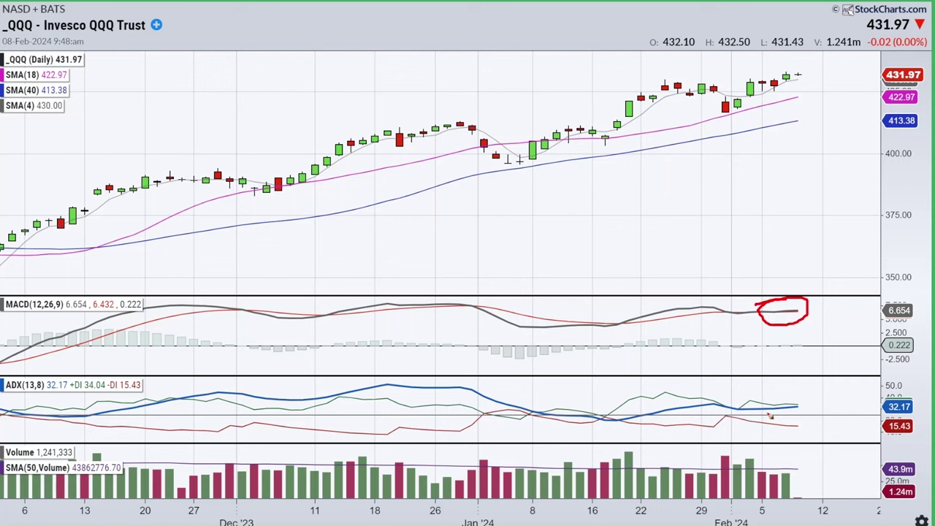
{"action": "mouse_move", "coordinate": [749, 405]}
{"action": "left_mouse_down"}
{"action": "mouse_move", "coordinate": [801, 404]}
{"action": "mouse_move", "coordinate": [744, 401]}
{"action": "left_mouse_up"}
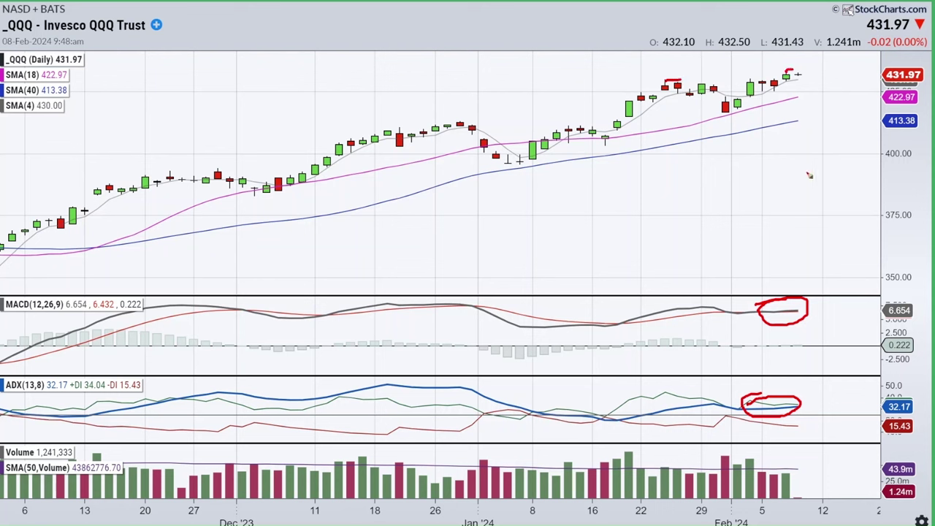
{"action": "mouse_move", "coordinate": [763, 84]}
{"action": "left_mouse_down"}
{"action": "mouse_move", "coordinate": [802, 58]}
{"action": "mouse_move", "coordinate": [781, 104]}
{"action": "mouse_move", "coordinate": [781, 70]}
{"action": "left_mouse_up"}
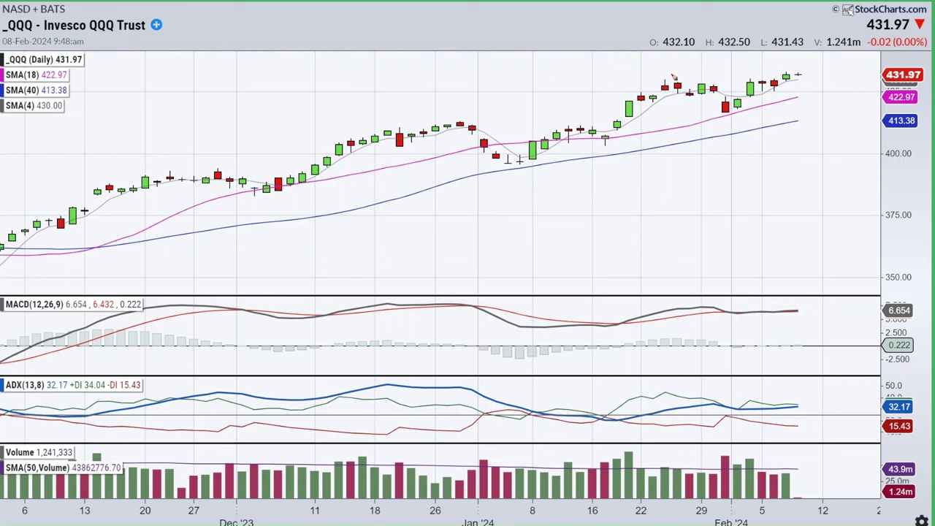
Draw lines linking the late-January highs to the latest high on the daily QQQ chart, and return to the multi-chart layout
{"action": "left_click_drag", "start_coordinate": [658, 81], "coordinate": [785, 74]}
{"action": "left_click_drag", "start_coordinate": [652, 78], "coordinate": [771, 71]}
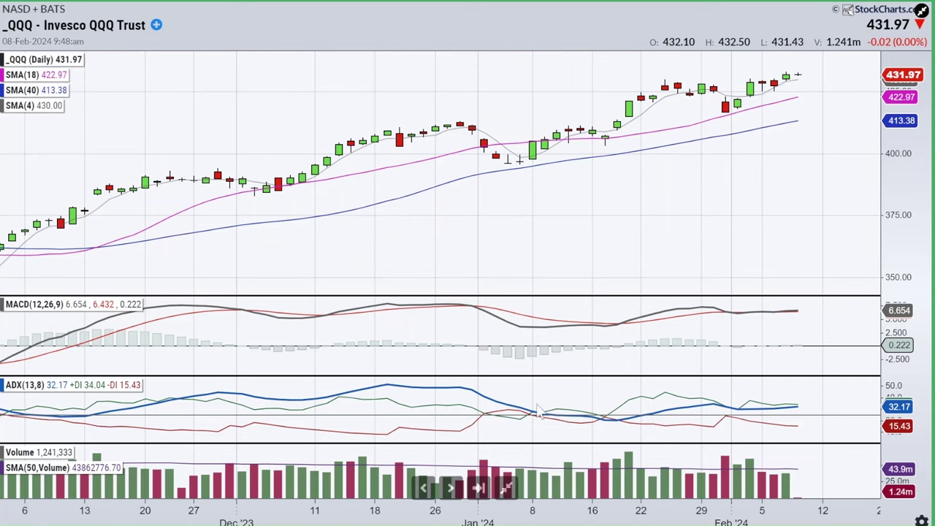
{"action": "left_click", "coordinate": [507, 488]}
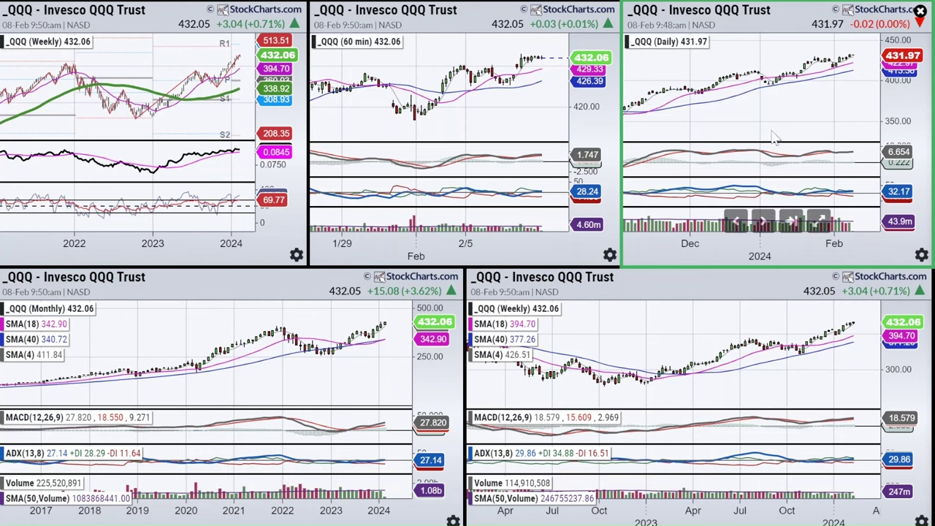
{"action": "left_click", "coordinate": [817, 223]}
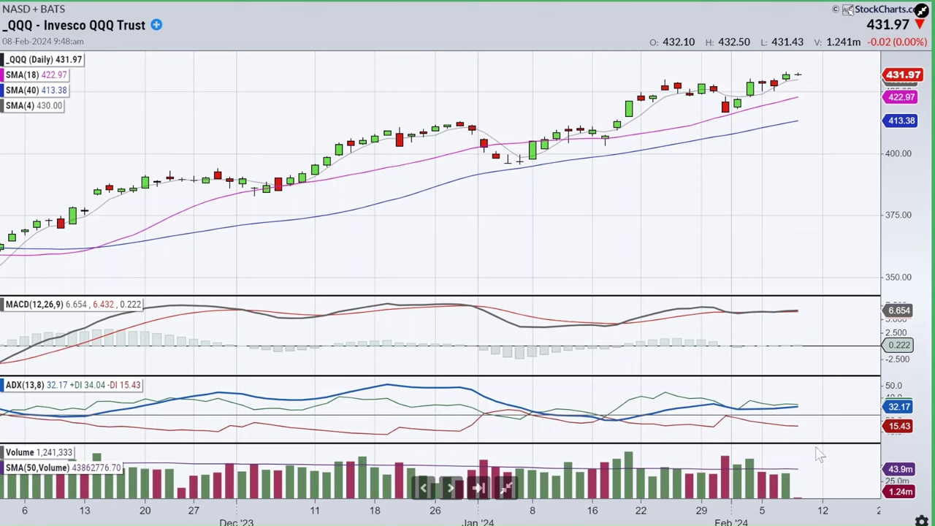
{"action": "left_click", "coordinate": [507, 487]}
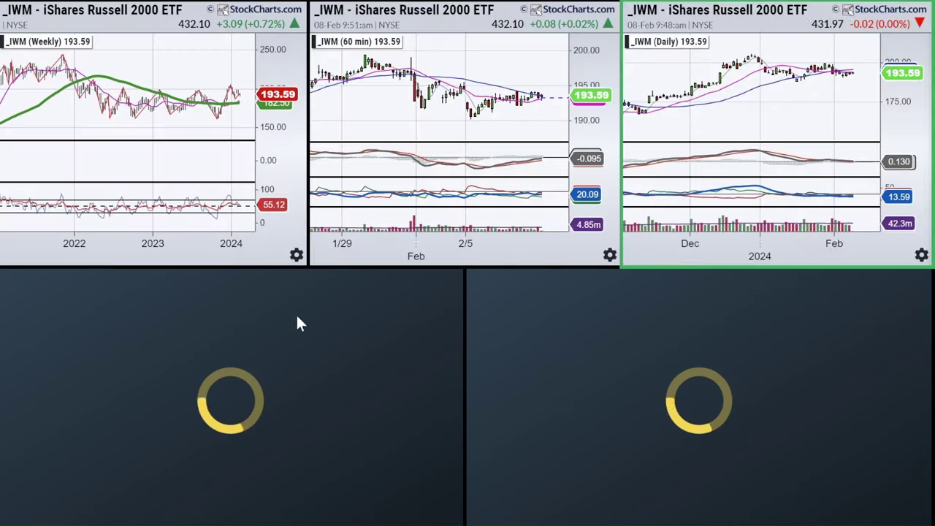
Enlarge the weekly IWM chart, draw resistance lines near 200 with an upward breakout stroke, mark the latest IWM:$SPX ratio, and erase the strokes
{"action": "left_click", "coordinate": [193, 221]}
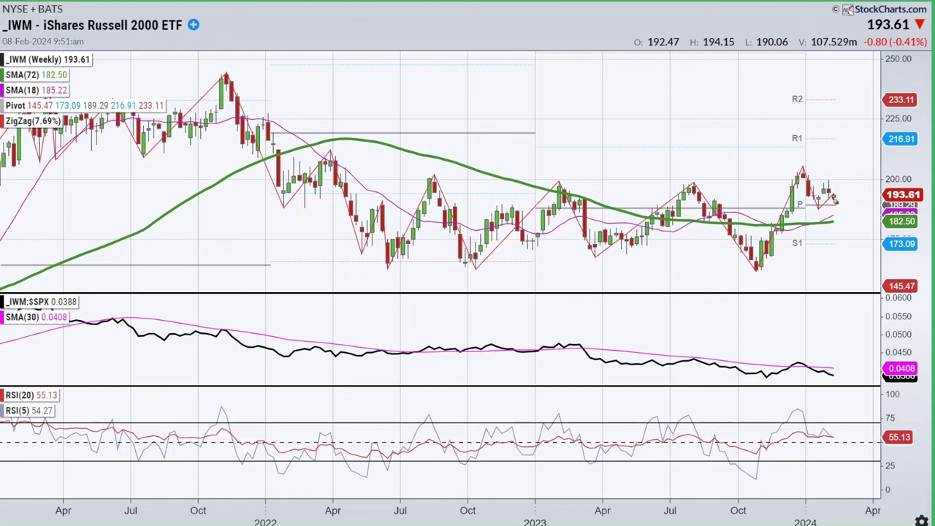
{"action": "left_click_drag", "start_coordinate": [491, 186], "coordinate": [863, 178]}
{"action": "mouse_move", "coordinate": [789, 178]}
{"action": "left_mouse_down"}
{"action": "mouse_move", "coordinate": [493, 182]}
{"action": "mouse_move", "coordinate": [844, 179]}
{"action": "mouse_move", "coordinate": [847, 171]}
{"action": "left_mouse_up"}
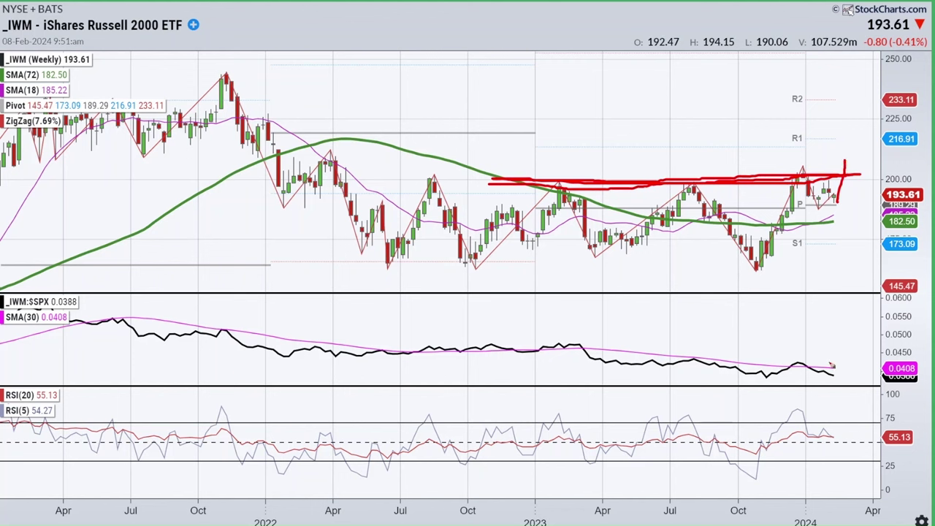
{"action": "left_click_drag", "start_coordinate": [834, 374], "coordinate": [838, 365]}
{"action": "key", "text": "Escape"}
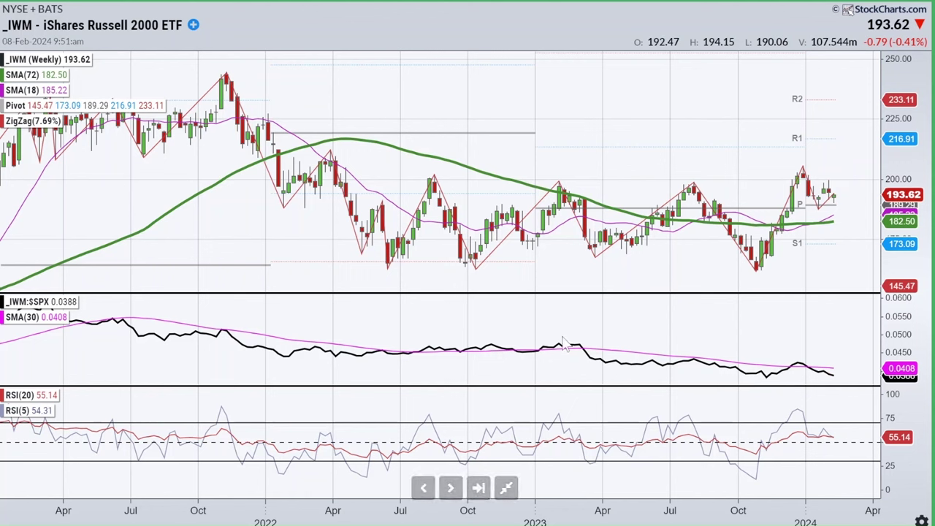
Draw a downtrend line along the IWM:$SPX ratio since early 2023 with an upturn stroke, erase both, and return to the multi-chart layout
{"action": "left_click_drag", "start_coordinate": [564, 337], "coordinate": [806, 376]}
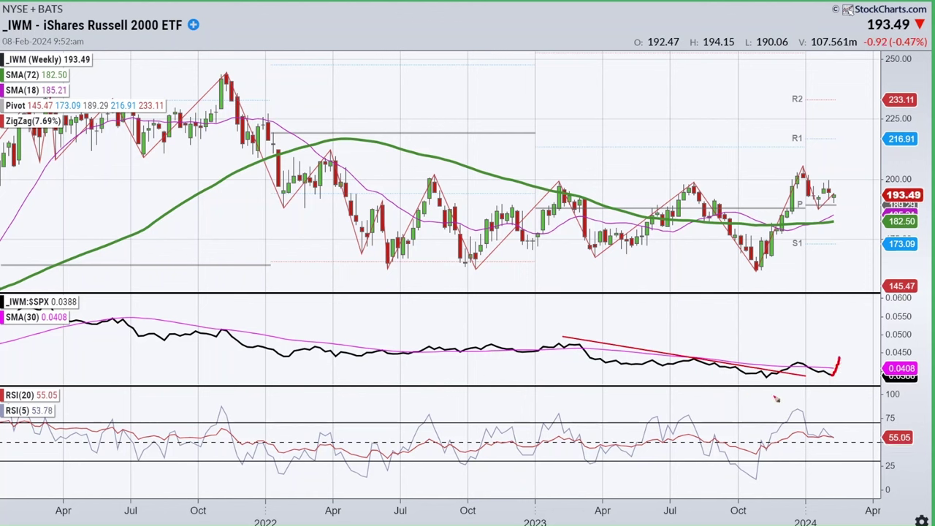
{"action": "key", "text": "Escape"}
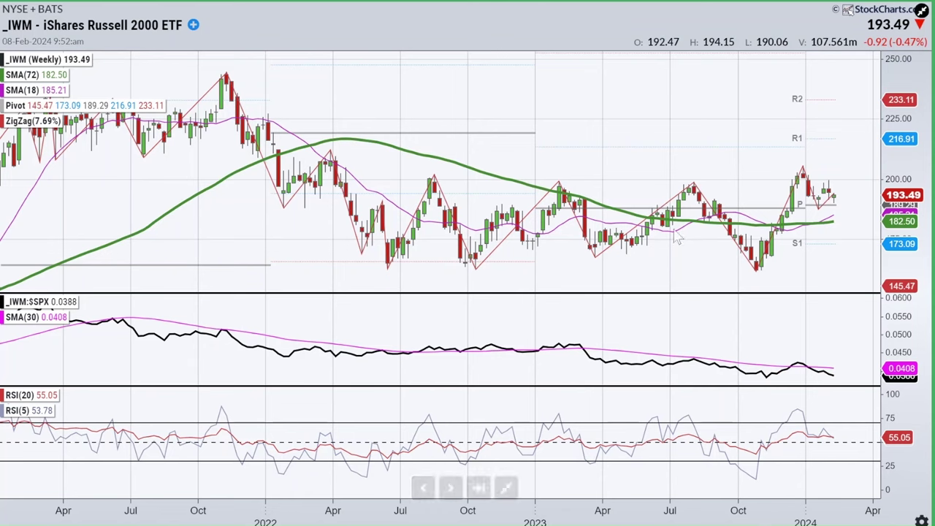
{"action": "left_click", "coordinate": [506, 488]}
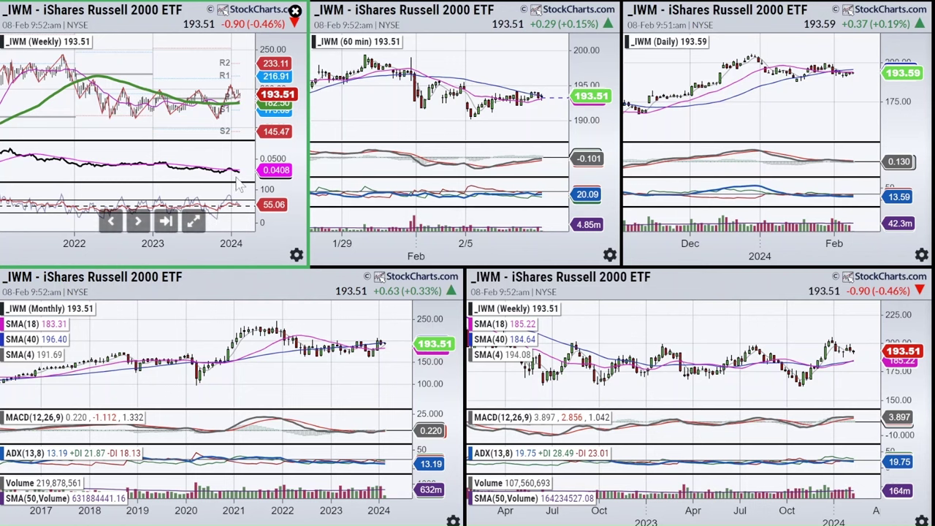
Enlarge the daily IWM chart, circle the latest MACD and ADX readings, draw an upward stroke from the latest price, and erase the marks
{"action": "left_click", "coordinate": [816, 221]}
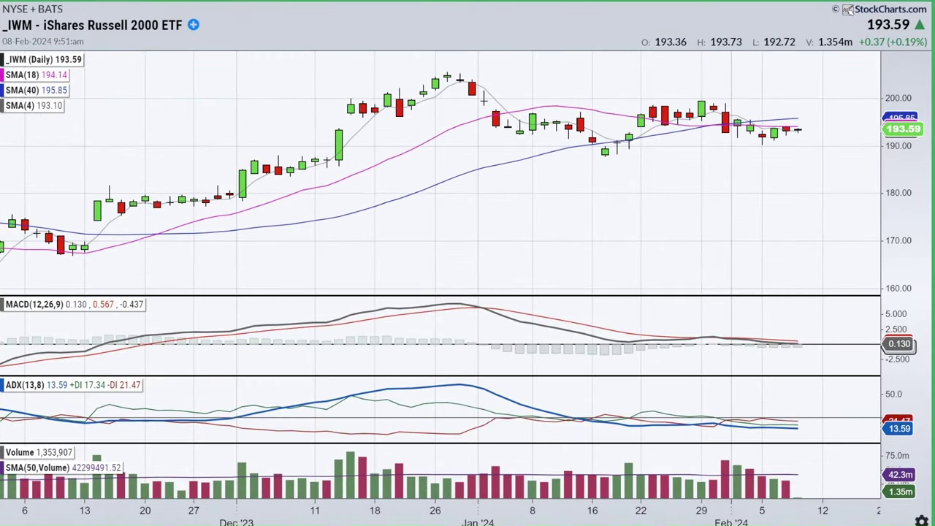
{"action": "mouse_move", "coordinate": [770, 329]}
{"action": "left_mouse_down"}
{"action": "mouse_move", "coordinate": [738, 347]}
{"action": "mouse_move", "coordinate": [789, 316]}
{"action": "left_mouse_up"}
{"action": "mouse_move", "coordinate": [759, 408]}
{"action": "left_mouse_down"}
{"action": "mouse_move", "coordinate": [803, 435]}
{"action": "mouse_move", "coordinate": [773, 408]}
{"action": "left_mouse_up"}
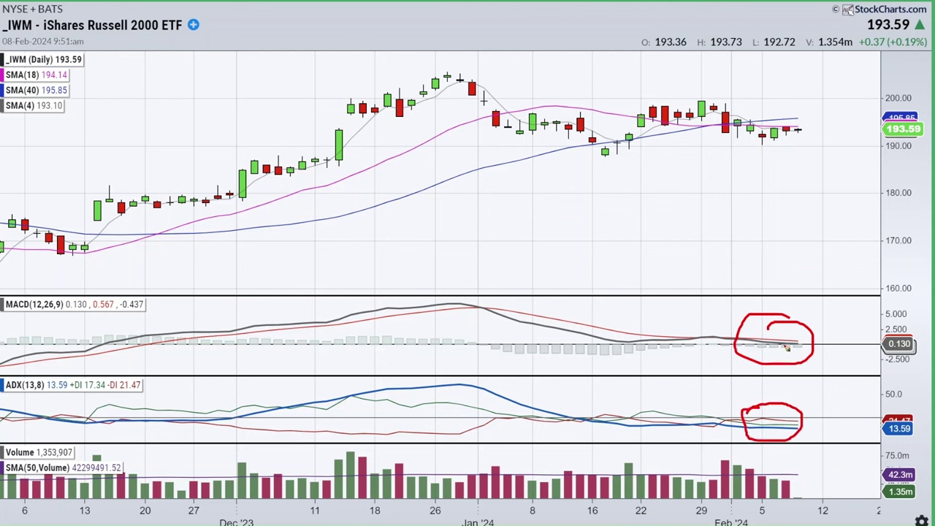
{"action": "left_click_drag", "start_coordinate": [789, 126], "coordinate": [811, 83]}
{"action": "key", "text": "Escape"}
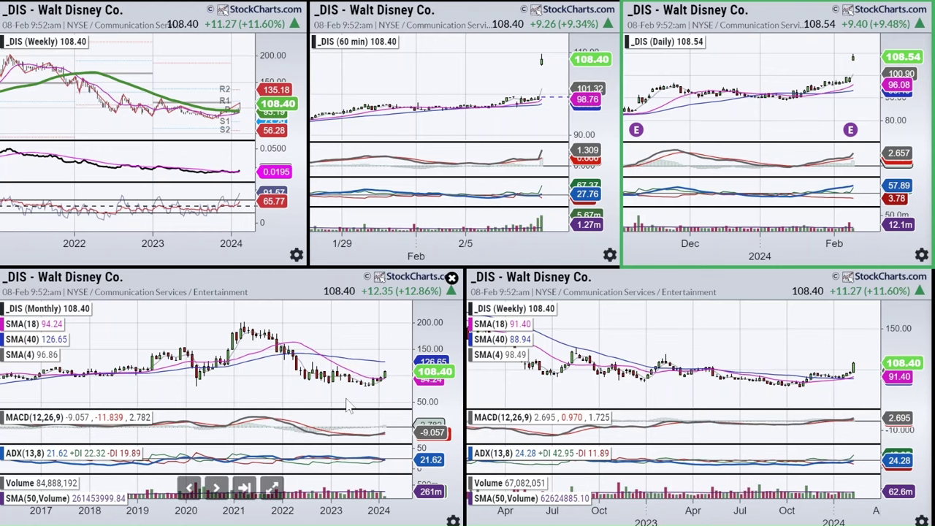
Enlarge the monthly Disney chart, underline the late-2022 and late-2023 price lows, trace the matching MACD lows, erase the strokes, and return to the multi-chart layout
{"action": "left_click", "coordinate": [273, 489]}
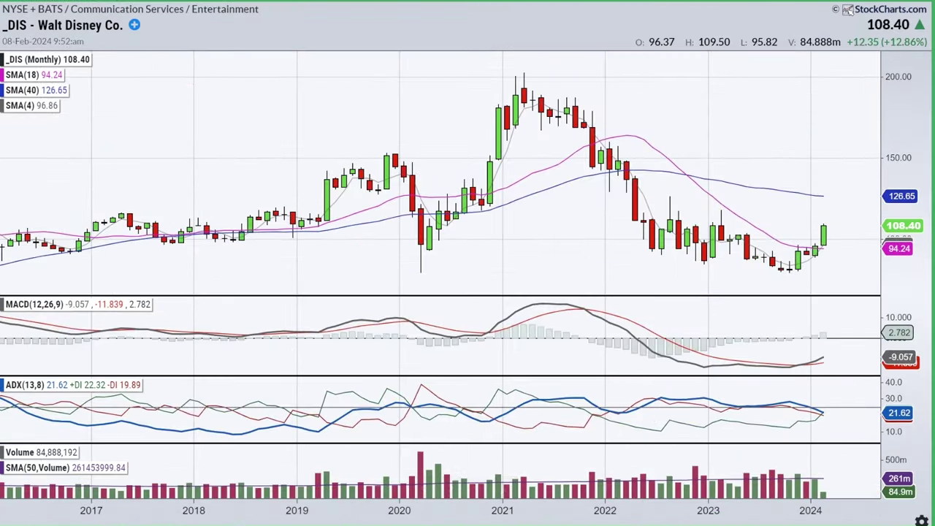
{"action": "left_click_drag", "start_coordinate": [802, 275], "coordinate": [809, 272]}
{"action": "left_click_drag", "start_coordinate": [706, 370], "coordinate": [786, 370]}
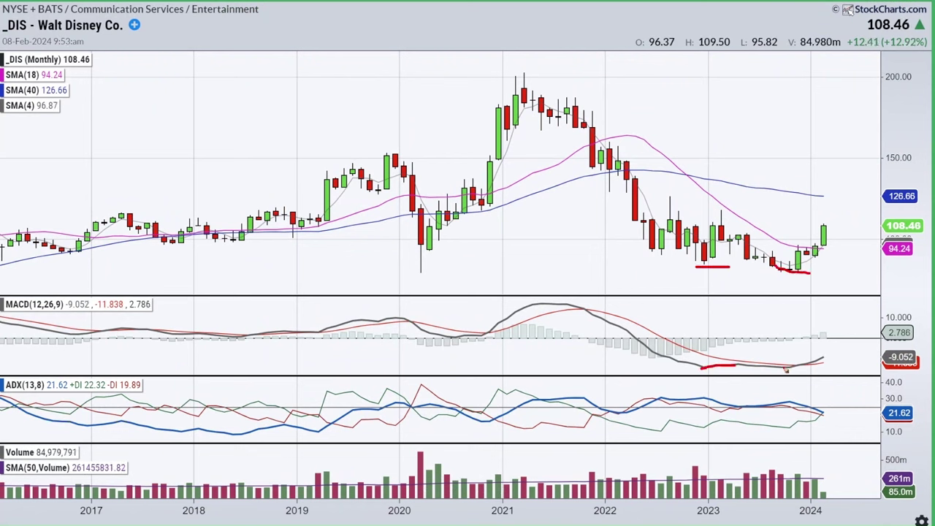
{"action": "left_click_drag", "start_coordinate": [646, 362], "coordinate": [844, 333]}
{"action": "key", "text": "e"}
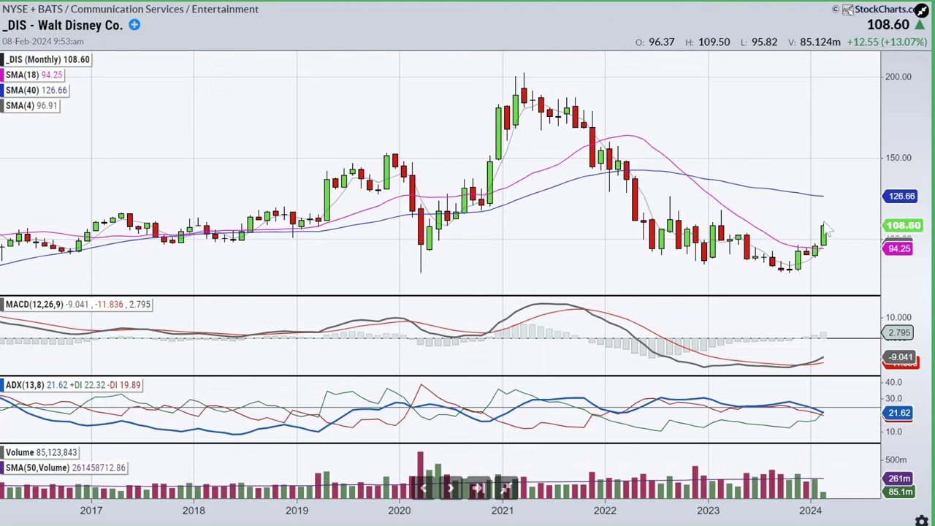
{"action": "left_click", "coordinate": [505, 488]}
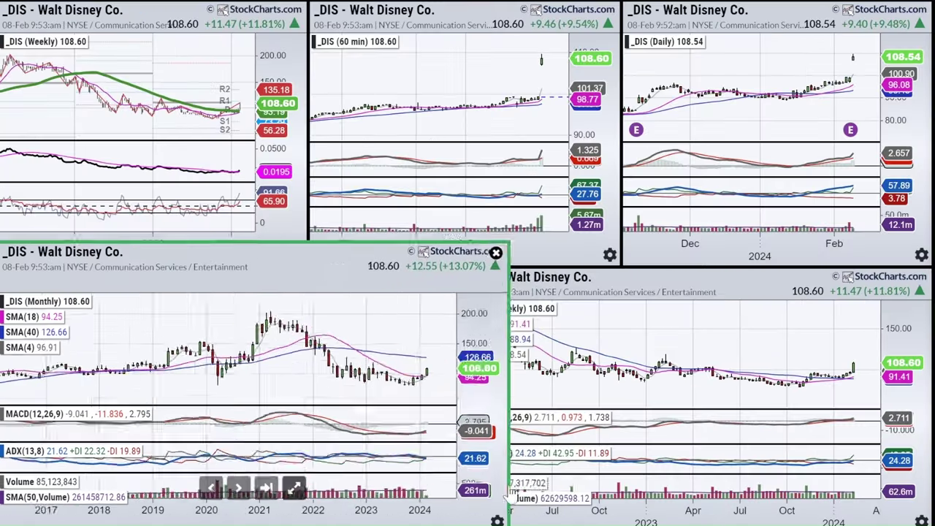
Enlarge the weekly Disney chart, mark the November-to-January pullback, circle that period on the MACD and ADX, line the flat 2023 ADX stretch, and erase the marks
{"action": "left_click", "coordinate": [742, 488]}
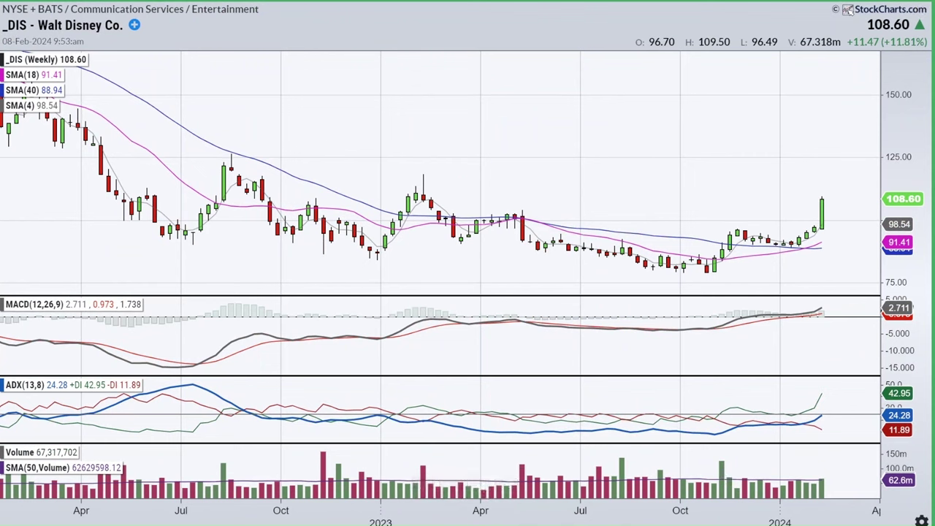
{"action": "left_click_drag", "start_coordinate": [736, 237], "coordinate": [773, 240]}
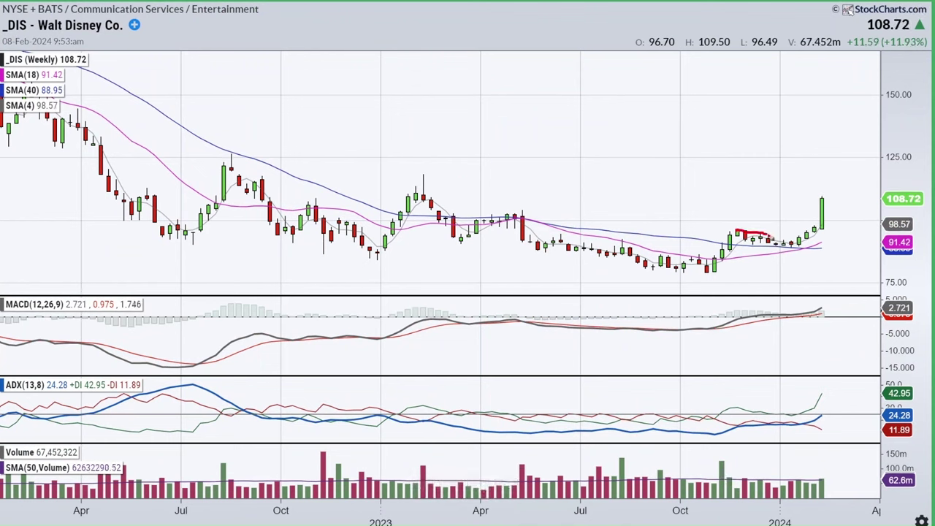
{"action": "mouse_move", "coordinate": [779, 308]}
{"action": "left_mouse_down"}
{"action": "mouse_move", "coordinate": [804, 337]}
{"action": "mouse_move", "coordinate": [776, 304]}
{"action": "left_mouse_up"}
{"action": "mouse_move", "coordinate": [737, 404]}
{"action": "left_mouse_down"}
{"action": "mouse_move", "coordinate": [766, 394]}
{"action": "mouse_move", "coordinate": [729, 418]}
{"action": "mouse_move", "coordinate": [734, 403]}
{"action": "left_mouse_up"}
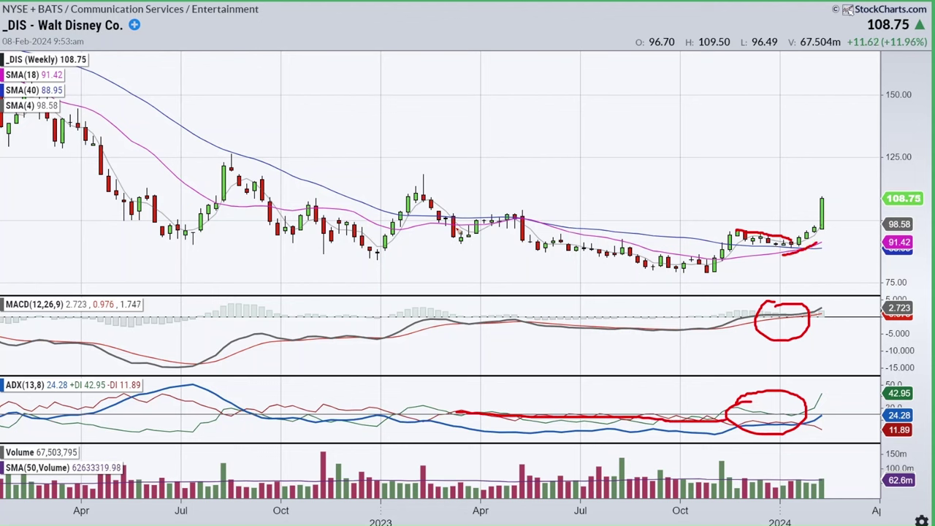
{"action": "key", "text": "e"}
Trace the rising 18-period average since November on the weekly Disney chart, erase the stroke, and return to the multi-chart layout
{"action": "left_click_drag", "start_coordinate": [709, 262], "coordinate": [819, 245]}
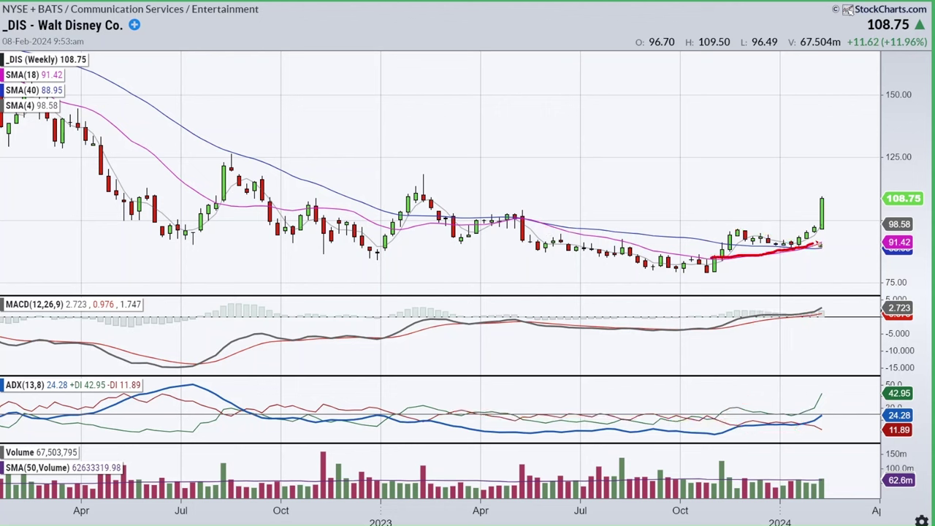
{"action": "key", "text": "e"}
{"action": "key", "text": "e"}
{"action": "left_click", "coordinate": [501, 486]}
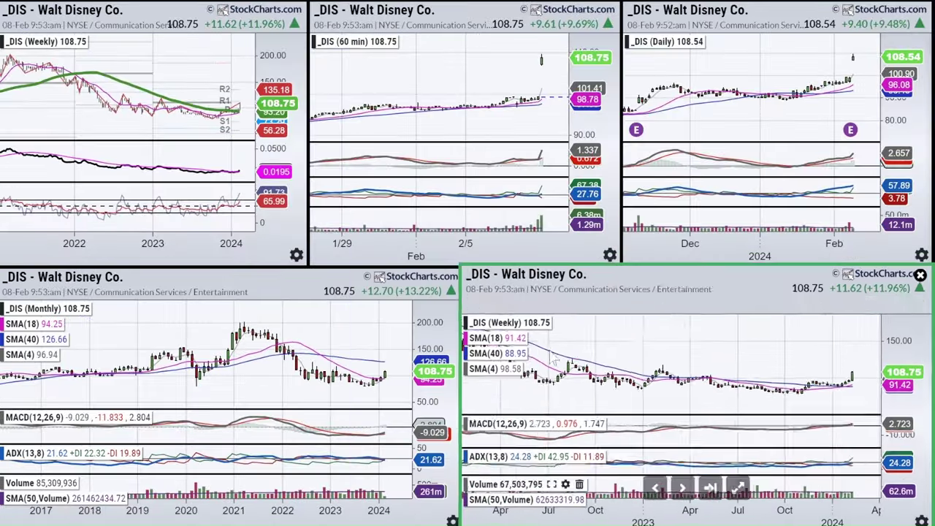
Enlarge the daily Disney chart to examine the latest price gap and momentum, and return to the multi-chart layout
{"action": "mouse_move", "coordinate": [819, 227]}
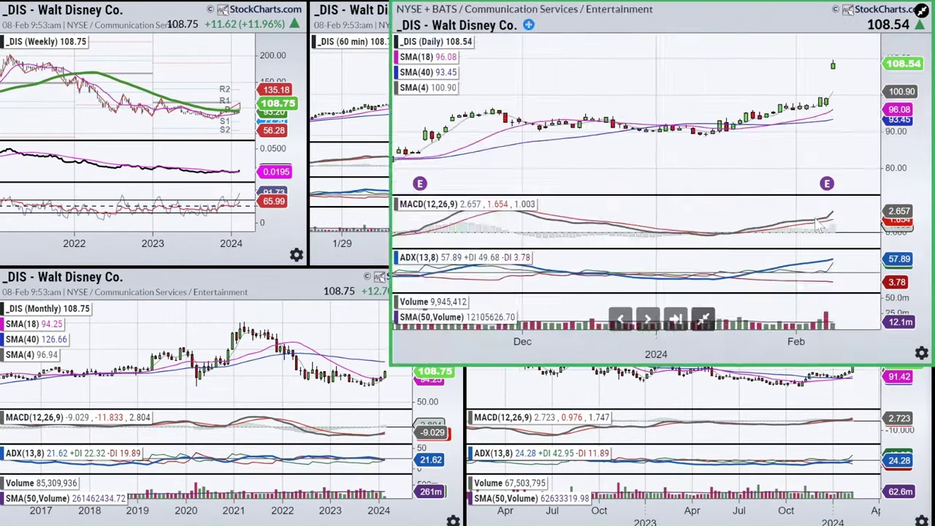
{"action": "left_click", "coordinate": [703, 319]}
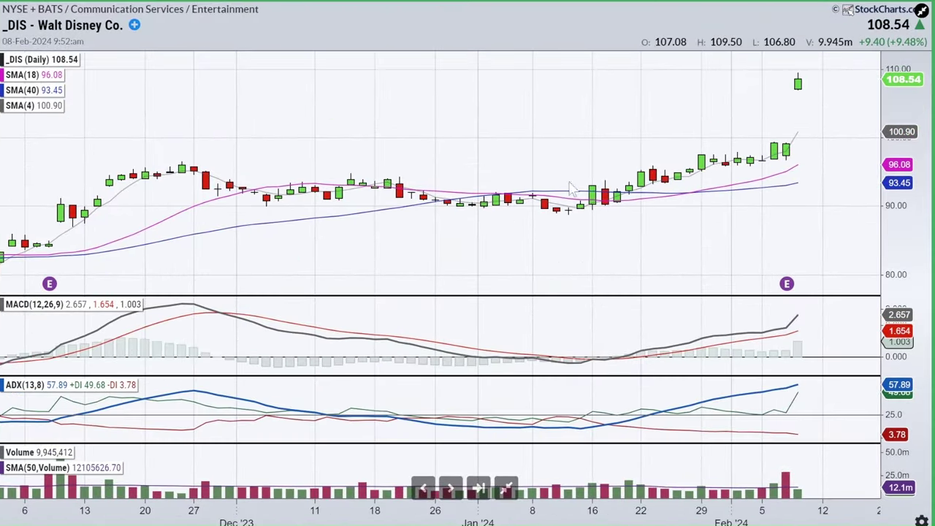
{"action": "left_click", "coordinate": [505, 488]}
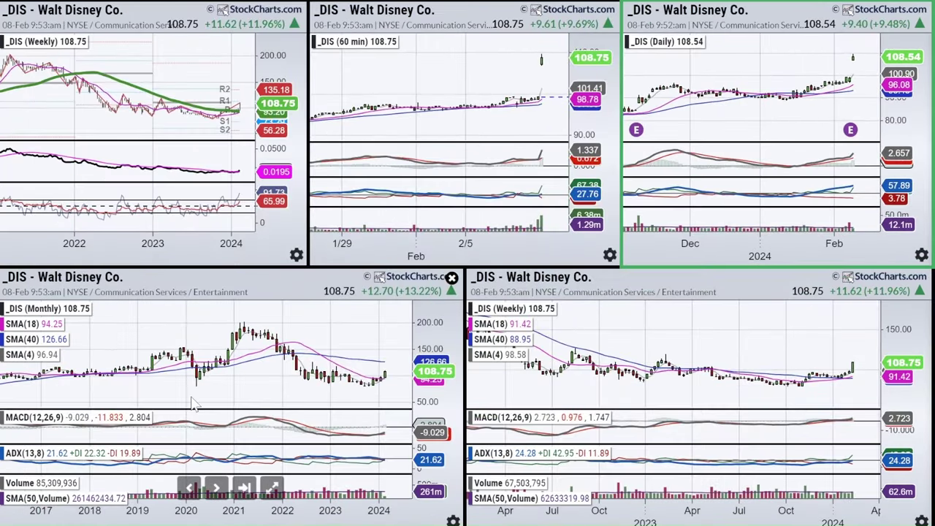
Enlarge the monthly Disney chart, draw an upward stroke beside the latest candle, mark the mid-2022 peak, and recheck the enlarged daily chart
{"action": "left_click", "coordinate": [272, 487]}
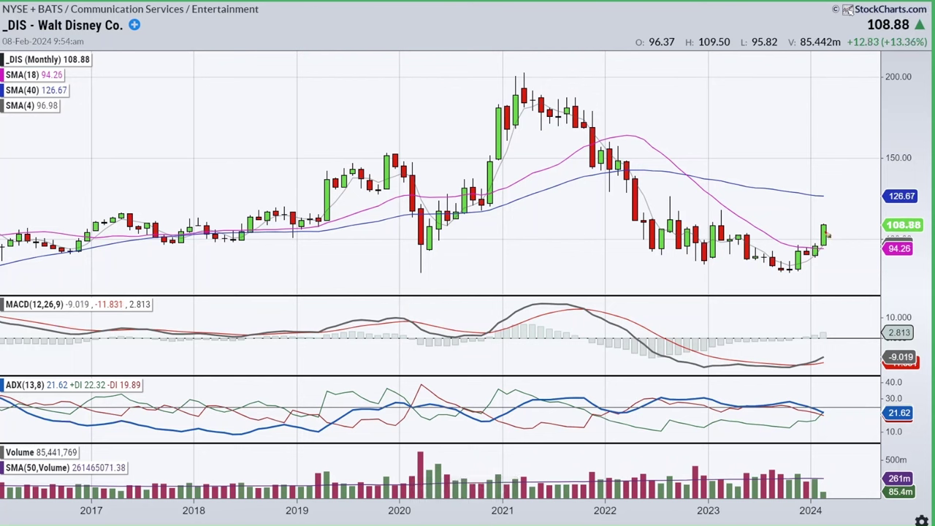
{"action": "left_click_drag", "start_coordinate": [854, 247], "coordinate": [873, 205]}
{"action": "mouse_move", "coordinate": [669, 199]}
{"action": "left_mouse_down"}
{"action": "mouse_move", "coordinate": [853, 208]}
{"action": "mouse_move", "coordinate": [657, 209]}
{"action": "left_mouse_up"}
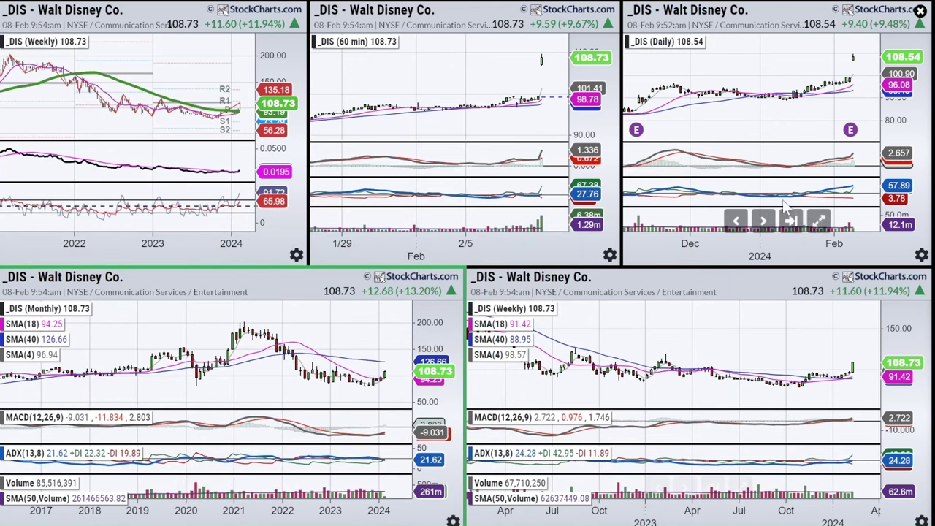
{"action": "left_click", "coordinate": [819, 221]}
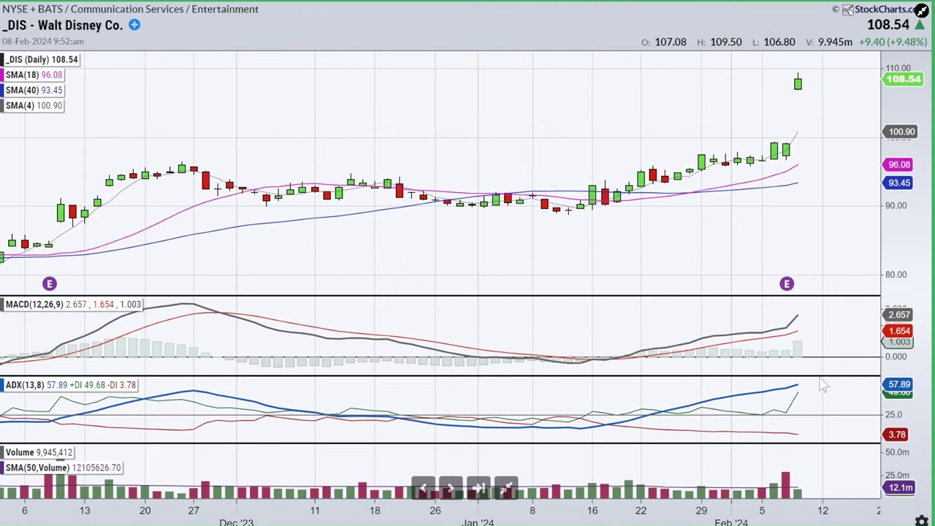
{"action": "left_click", "coordinate": [505, 488]}
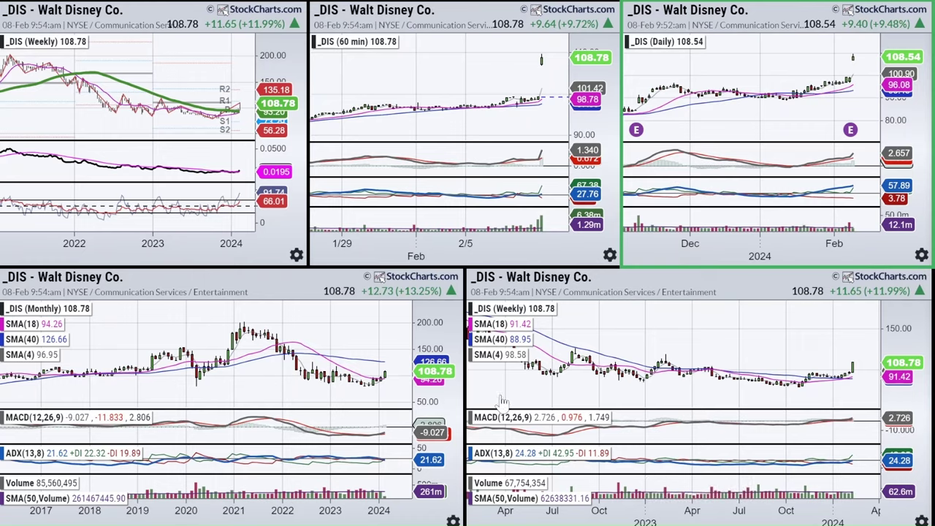
Switch the layout to CrowdStrike (CRWD), enlarge the weekly chart, trace both rising moving averages and the steep advance since November, and erase the strokes
{"action": "key", "text": "Down"}
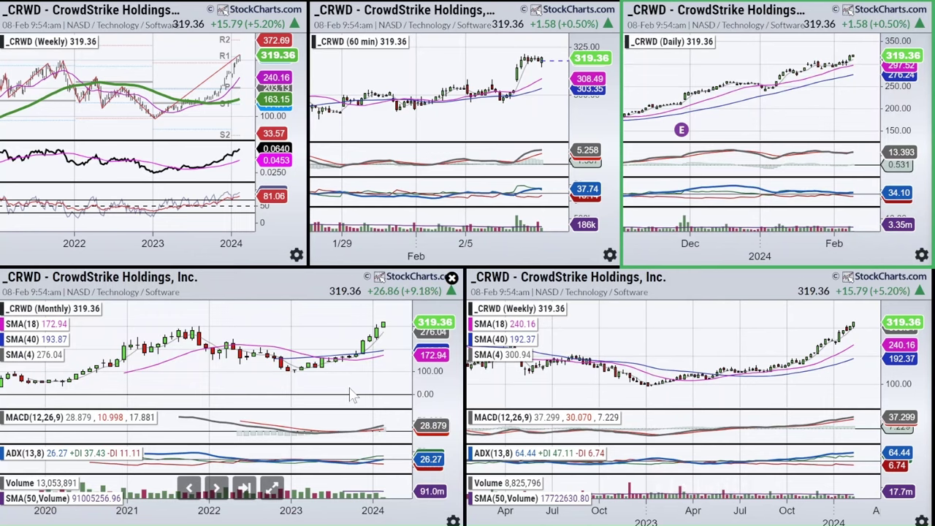
{"action": "left_click", "coordinate": [739, 488]}
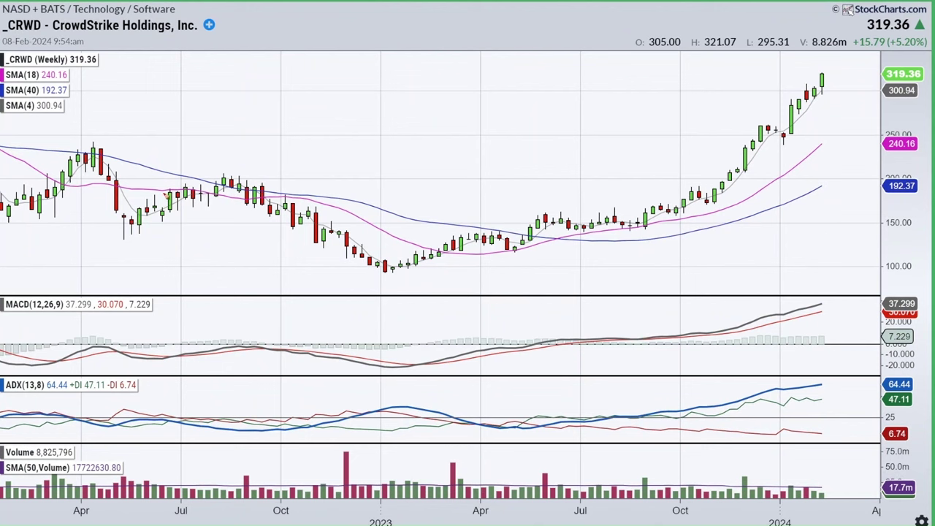
{"action": "left_click_drag", "start_coordinate": [511, 255], "coordinate": [673, 223]}
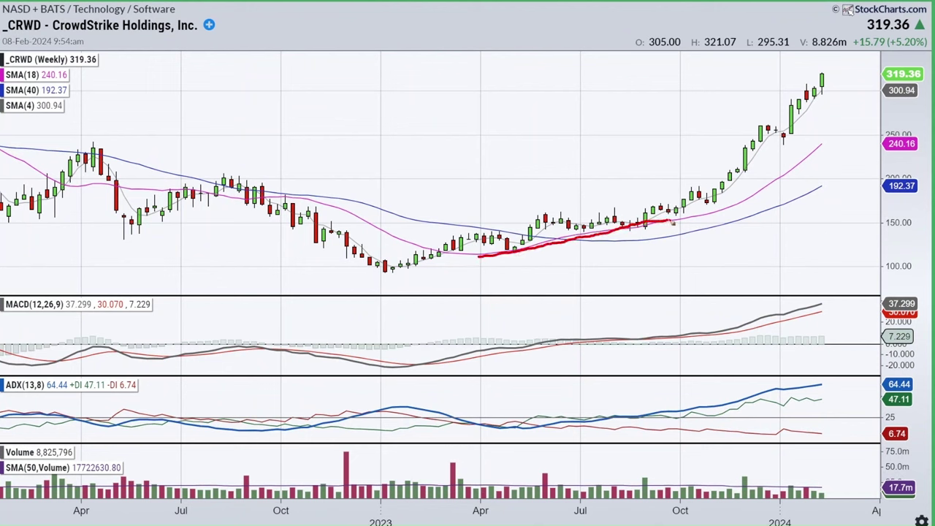
{"action": "mouse_move", "coordinate": [622, 242]}
{"action": "left_mouse_down"}
{"action": "mouse_move", "coordinate": [725, 229]}
{"action": "mouse_move", "coordinate": [831, 95]}
{"action": "left_mouse_up"}
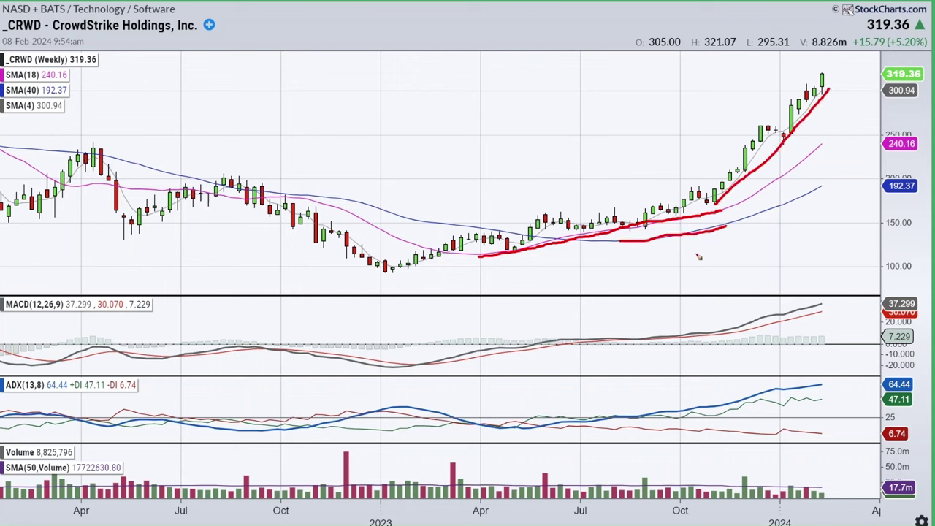
{"action": "key", "text": "e"}
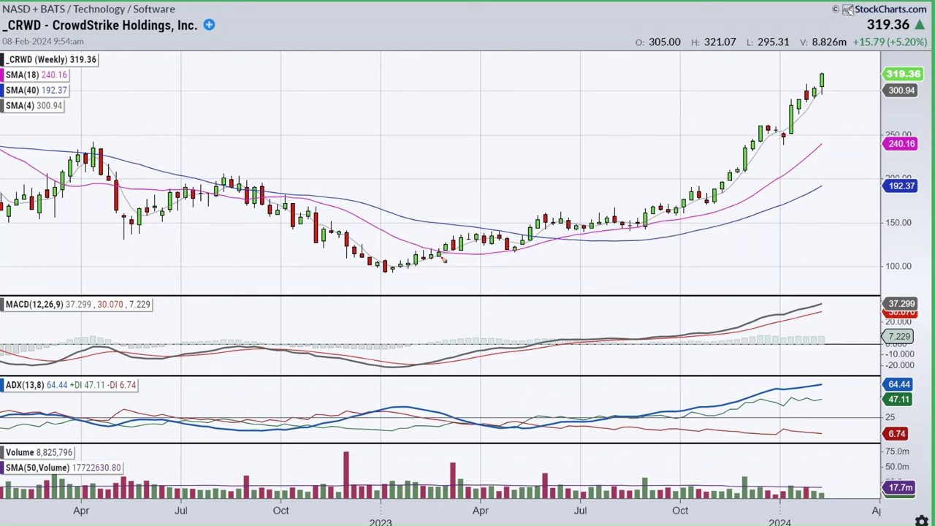
Sketch a rising wave path and freehand channel lines from the January 2023 low on the weekly CRWD chart, and erase them
{"action": "mouse_move", "coordinate": [387, 267]}
{"action": "left_mouse_down"}
{"action": "mouse_move", "coordinate": [469, 227]}
{"action": "mouse_move", "coordinate": [804, 165]}
{"action": "left_mouse_up"}
{"action": "left_click_drag", "start_coordinate": [902, 152], "coordinate": [925, 117]}
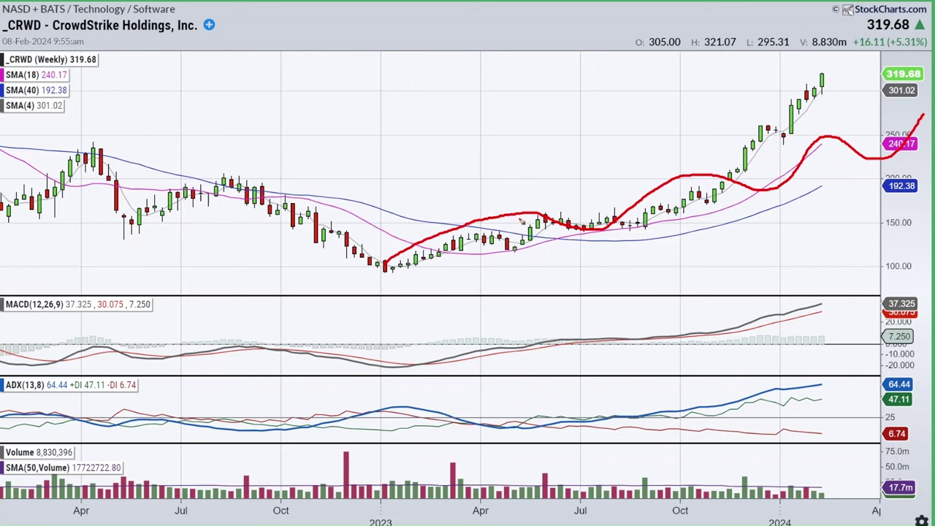
{"action": "mouse_move", "coordinate": [393, 261]}
{"action": "left_mouse_down"}
{"action": "mouse_move", "coordinate": [673, 230]}
{"action": "mouse_move", "coordinate": [885, 180]}
{"action": "left_mouse_up"}
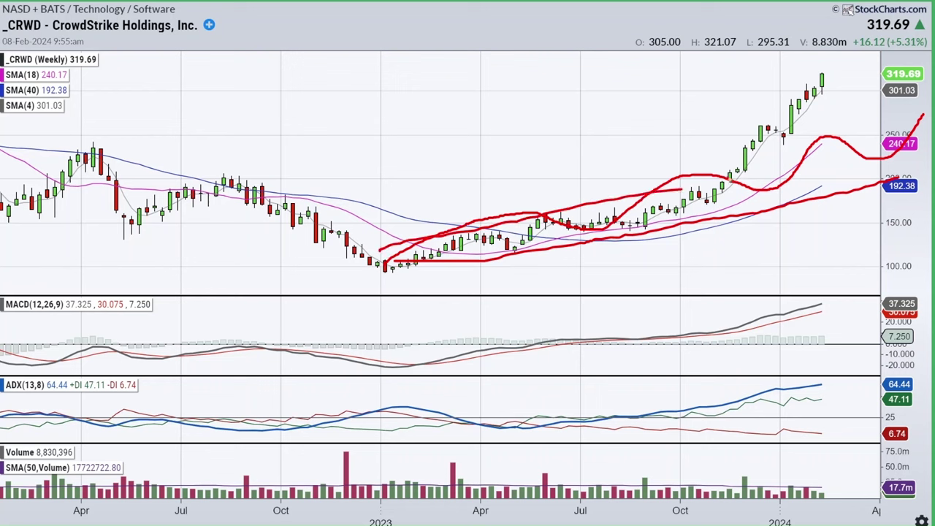
{"action": "key", "text": "Escape"}
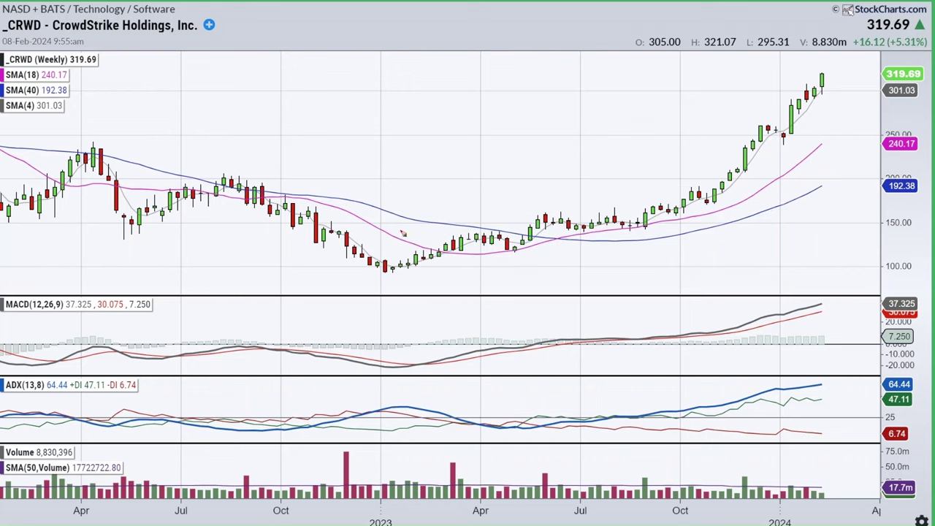
Draw straight channel lines around the 2023 weekly CRWD uptrend, erase them, and sketch the steeper advance since November
{"action": "left_click_drag", "start_coordinate": [368, 240], "coordinate": [731, 182]}
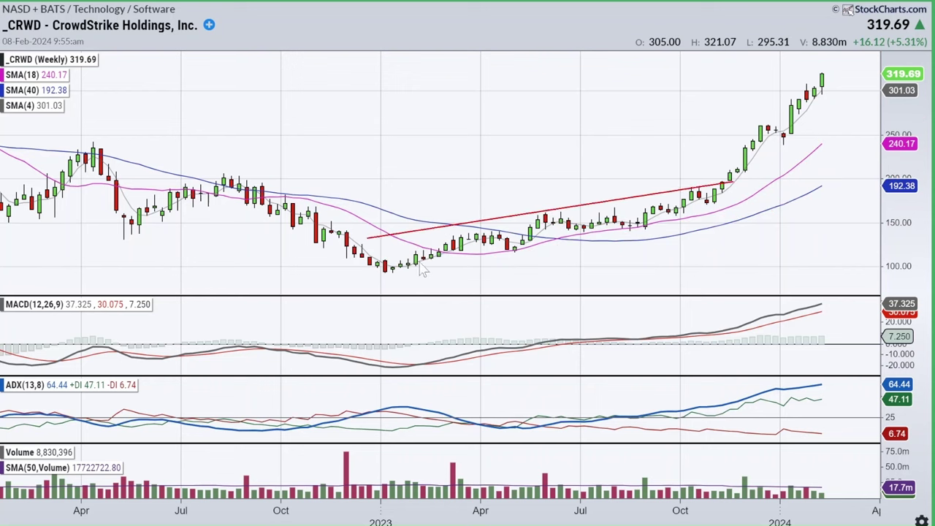
{"action": "left_click_drag", "start_coordinate": [391, 270], "coordinate": [755, 210]}
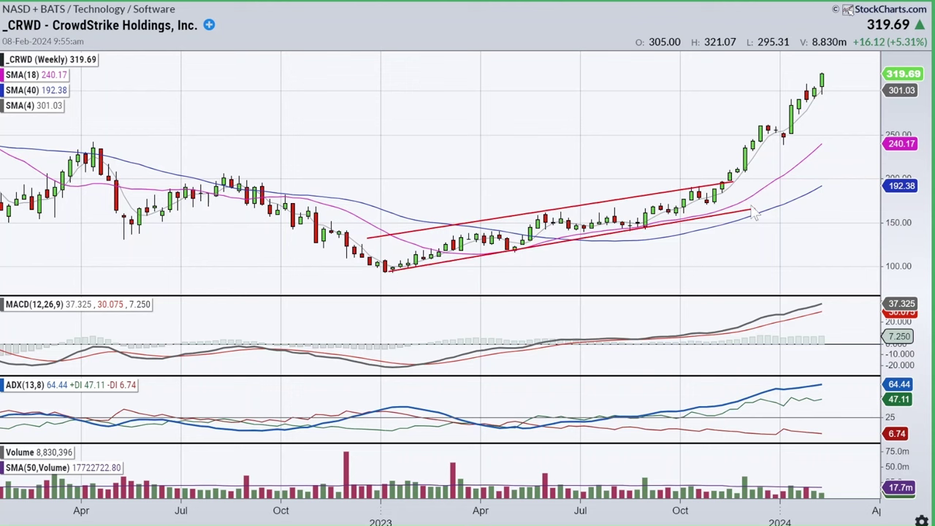
{"action": "mouse_move", "coordinate": [396, 271]}
{"action": "left_mouse_down"}
{"action": "mouse_move", "coordinate": [544, 220]}
{"action": "mouse_move", "coordinate": [577, 235]}
{"action": "mouse_move", "coordinate": [670, 196]}
{"action": "mouse_move", "coordinate": [748, 195]}
{"action": "mouse_move", "coordinate": [779, 136]}
{"action": "mouse_move", "coordinate": [847, 90]}
{"action": "left_mouse_up"}
{"action": "key", "text": "Escape"}
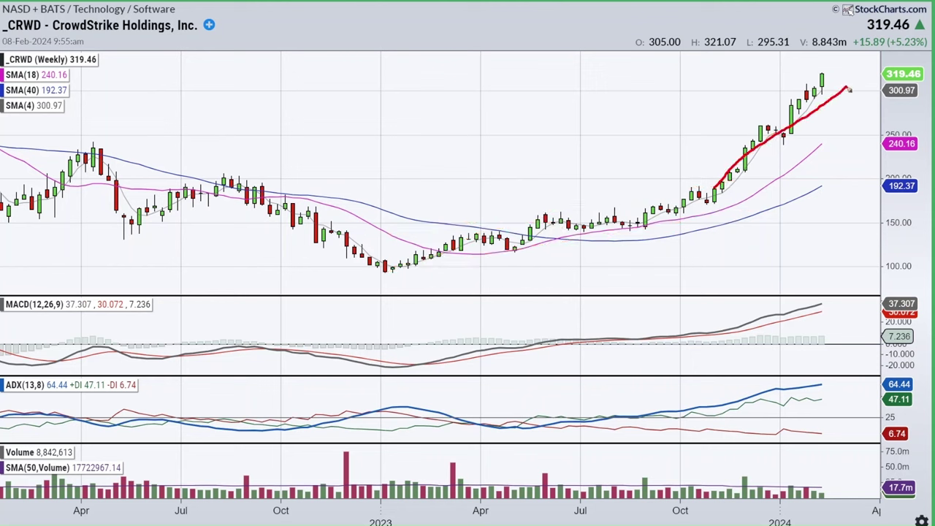
Draw straight trendlines under the weekly CRWD lows since November and since May 2023, and sketch a small pullback and surge from the latest price
{"action": "mouse_move", "coordinate": [702, 215]}
{"action": "left_mouse_down"}
{"action": "mouse_move", "coordinate": [801, 146]}
{"action": "mouse_move", "coordinate": [839, 96]}
{"action": "mouse_move", "coordinate": [847, 103]}
{"action": "left_mouse_up"}
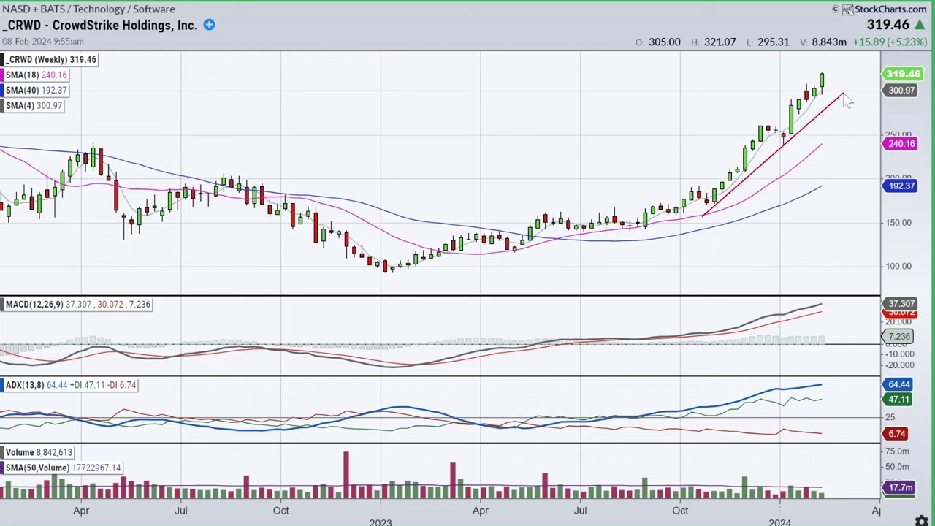
{"action": "left_click_drag", "start_coordinate": [514, 251], "coordinate": [748, 213]}
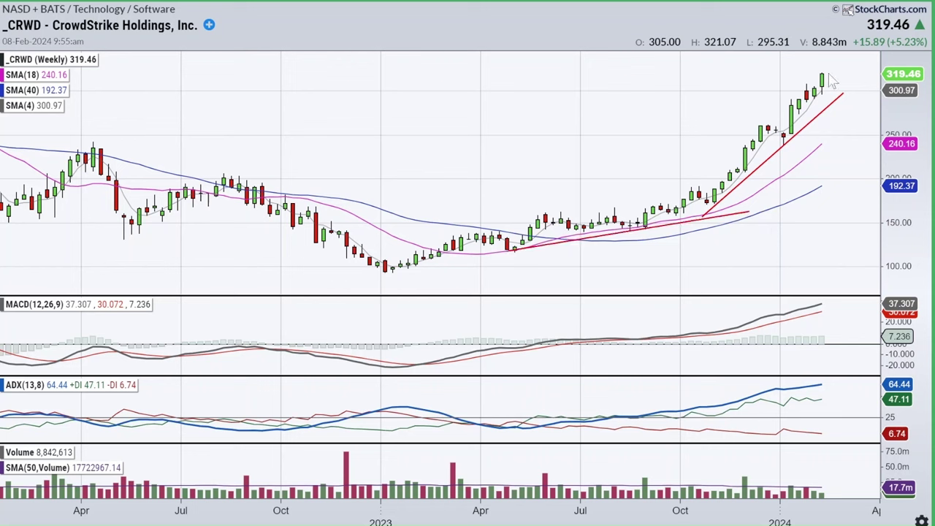
{"action": "left_click_drag", "start_coordinate": [849, 85], "coordinate": [865, 33]}
Replace a misplaced steep trendline with one from the early-January CRWD low through the projected pullback, erase all marks, and return to the multi-chart layout
{"action": "left_click_drag", "start_coordinate": [823, 117], "coordinate": [879, 36]}
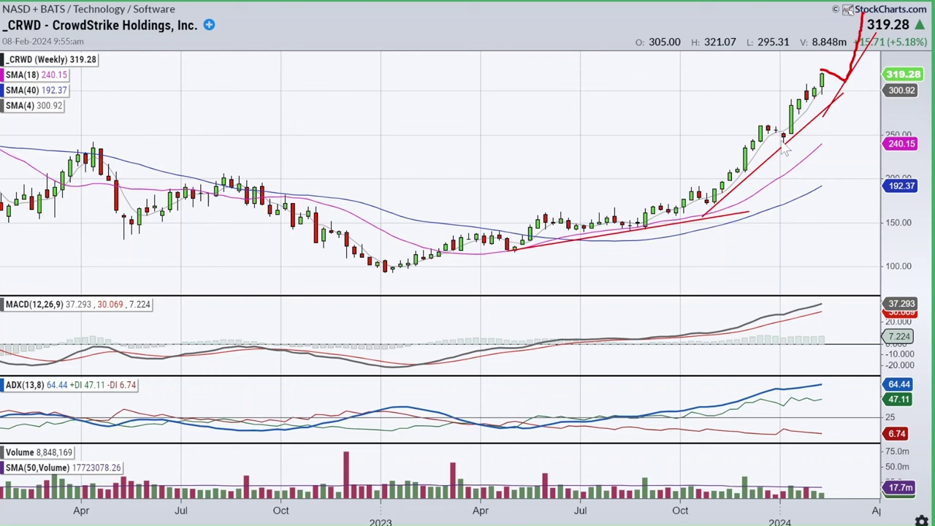
{"action": "key", "text": "ctrl+z"}
{"action": "left_click_drag", "start_coordinate": [788, 153], "coordinate": [893, 40]}
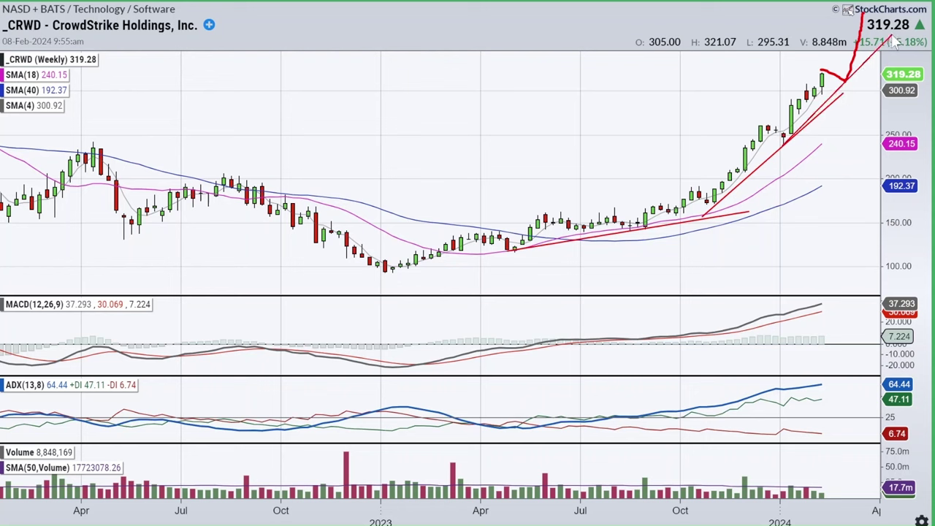
{"action": "key", "text": "Escape"}
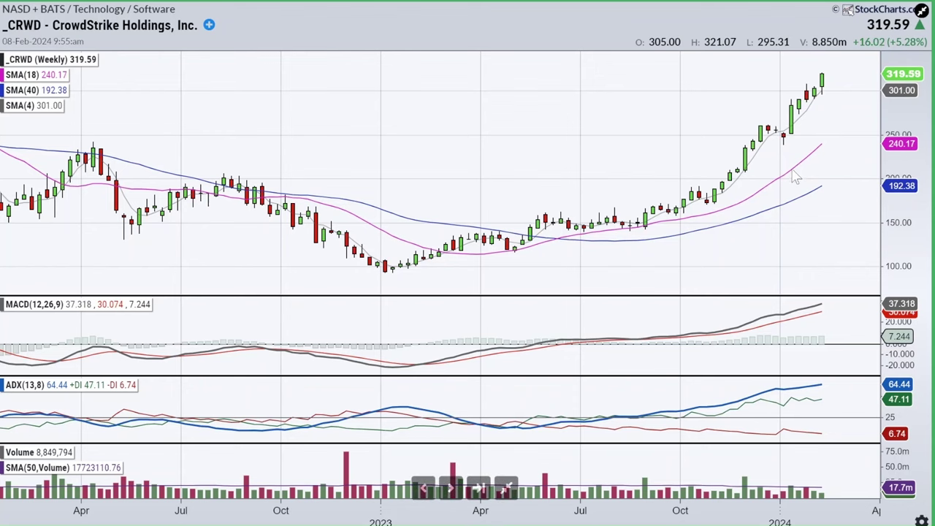
{"action": "left_click", "coordinate": [505, 488]}
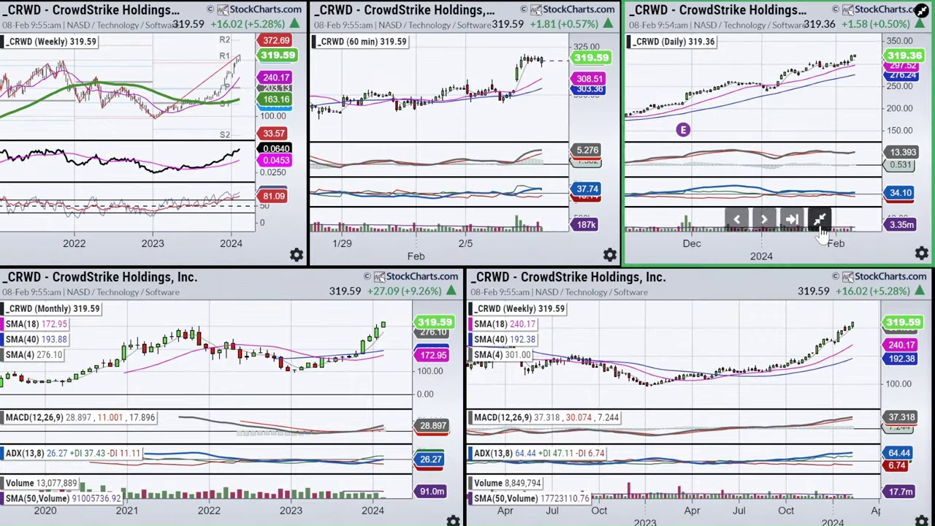
Enlarge the daily CRWD chart with history back to August, and sketch a rising line over the September-October highs plus the wave beneath it
{"action": "left_click", "coordinate": [818, 221]}
{"action": "scroll", "coordinate": [581, 157], "scroll_direction": "down", "scroll_amount": 5}
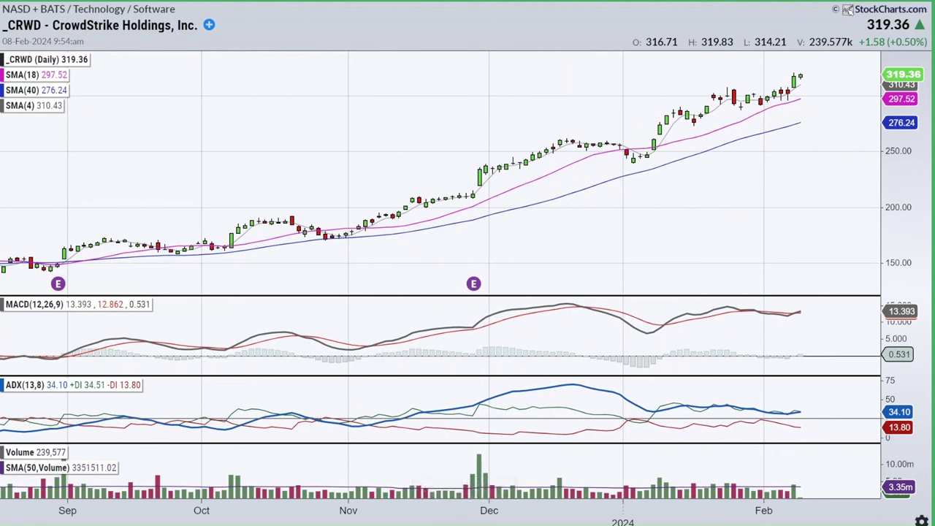
{"action": "left_click_drag", "start_coordinate": [54, 246], "coordinate": [362, 208]}
{"action": "mouse_move", "coordinate": [163, 238]}
{"action": "left_mouse_down"}
{"action": "mouse_move", "coordinate": [265, 219]}
{"action": "mouse_move", "coordinate": [351, 240]}
{"action": "left_mouse_up"}
Mark the late-November, turn-of-year and late-January pauses on the daily CRWD chart, erase the marks, and return to the multi-chart layout
{"action": "left_click_drag", "start_coordinate": [439, 195], "coordinate": [472, 196]}
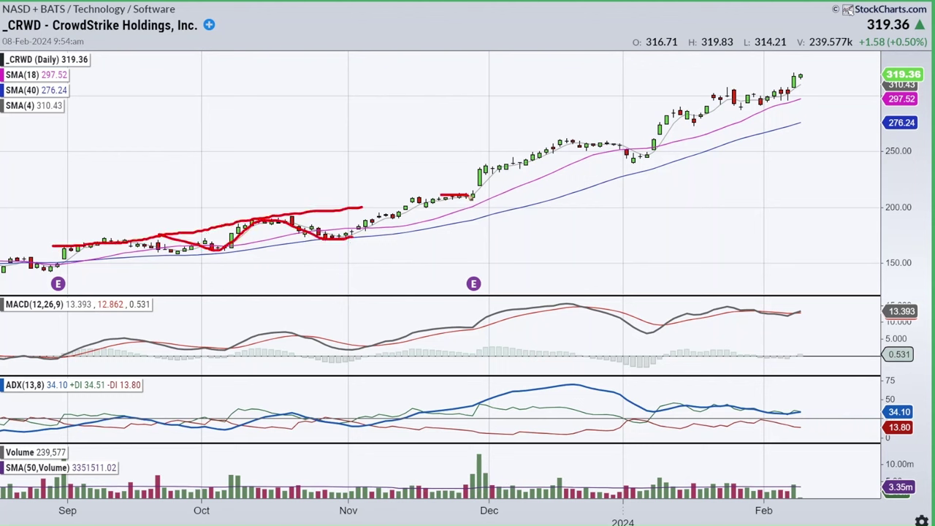
{"action": "left_click_drag", "start_coordinate": [578, 140], "coordinate": [627, 151]}
{"action": "left_click_drag", "start_coordinate": [742, 105], "coordinate": [780, 100]}
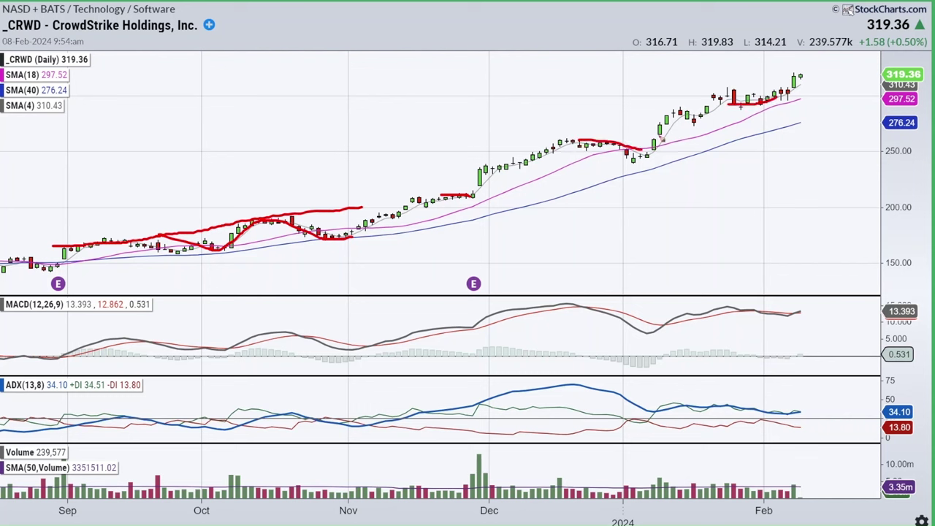
{"action": "key", "text": "Escape"}
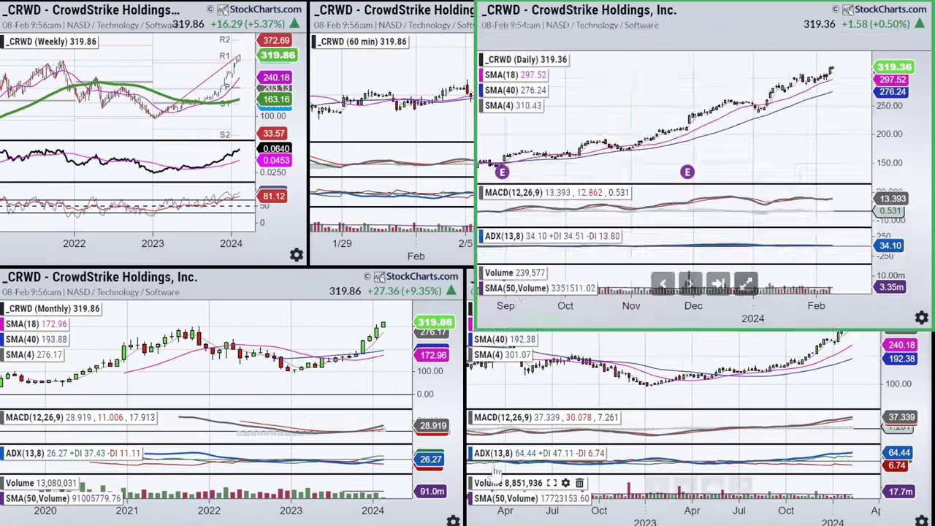
{"action": "scroll", "coordinate": [797, 100], "scroll_direction": "up", "scroll_amount": 5}
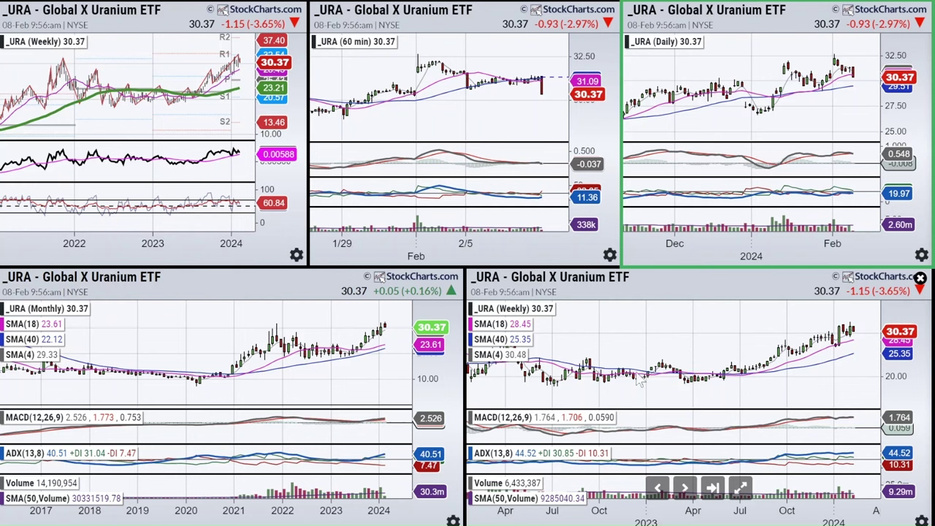
Enlarge the weekly URA chart back to 2021, draw a downtrend line from the April 2022 high, and circle the mid-2023 breakout, MACD and ADX
{"action": "left_click", "coordinate": [740, 487]}
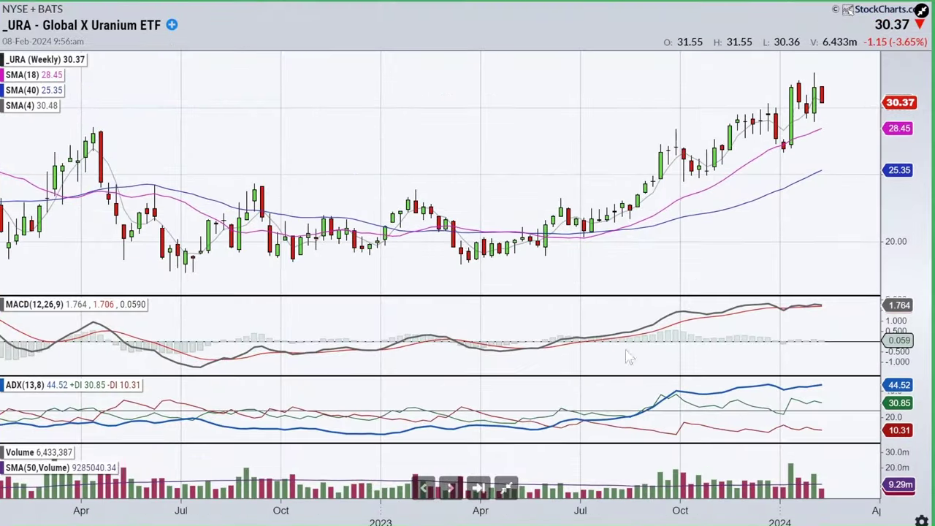
{"action": "scroll", "coordinate": [606, 292], "scroll_direction": "down", "scroll_amount": 3}
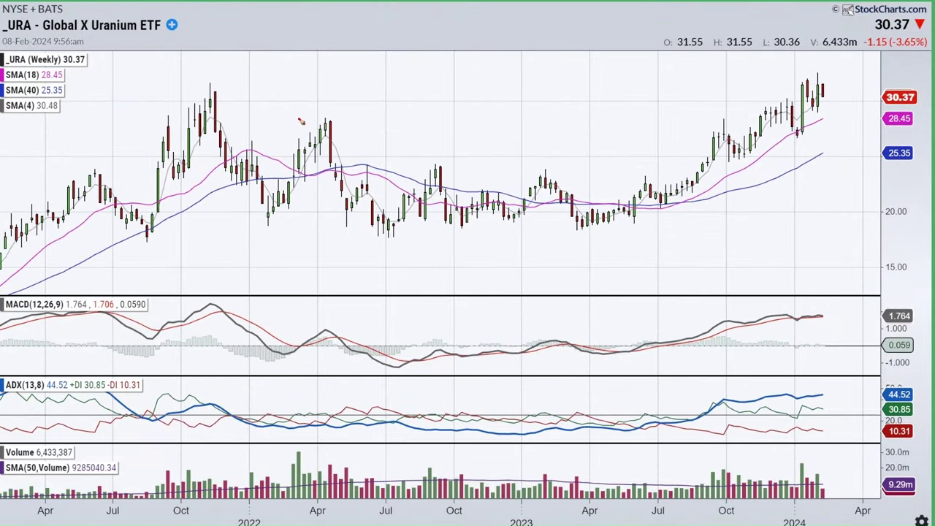
{"action": "mouse_move", "coordinate": [319, 119]}
{"action": "left_mouse_down"}
{"action": "mouse_move", "coordinate": [496, 166]}
{"action": "mouse_move", "coordinate": [678, 198]}
{"action": "mouse_move", "coordinate": [650, 188]}
{"action": "mouse_move", "coordinate": [687, 179]}
{"action": "left_mouse_up"}
{"action": "left_click_drag", "start_coordinate": [649, 342], "coordinate": [686, 334]}
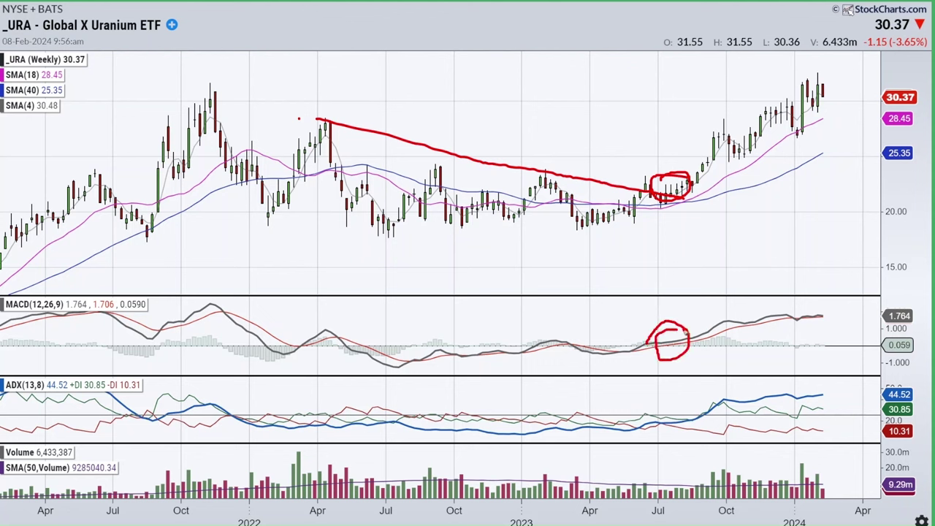
{"action": "mouse_move", "coordinate": [644, 421]}
{"action": "left_mouse_down"}
{"action": "mouse_move", "coordinate": [690, 404]}
{"action": "mouse_move", "coordinate": [654, 411]}
{"action": "left_mouse_up"}
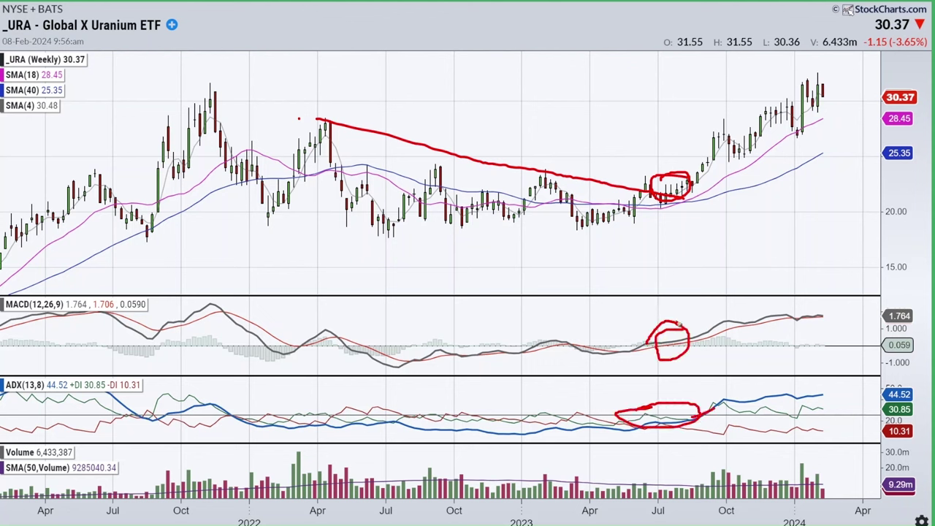
{"action": "left_click_drag", "start_coordinate": [687, 353], "coordinate": [648, 327]}
Sketch the URA advance since July 2023 and its pullbacks on the weekly chart, erase the marks, and return to the multi-chart layout
{"action": "left_click_drag", "start_coordinate": [676, 197], "coordinate": [814, 79]}
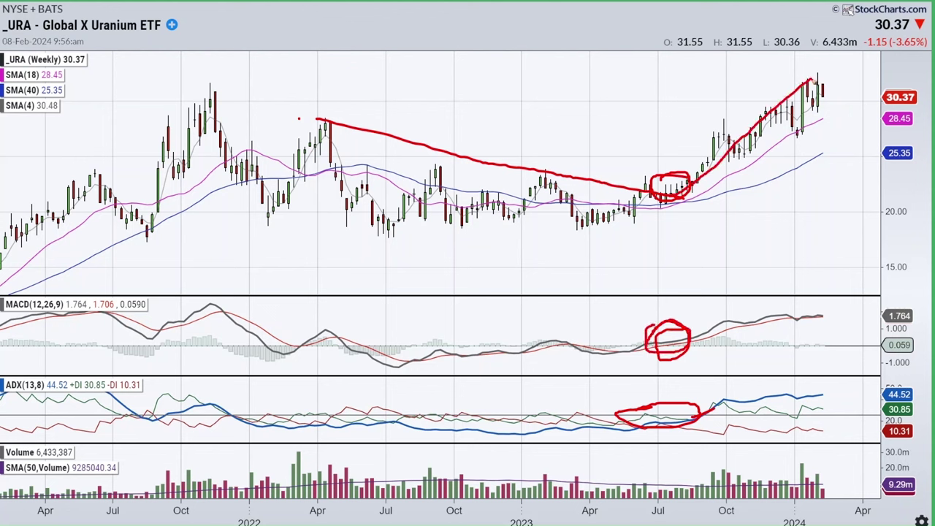
{"action": "key", "text": "e"}
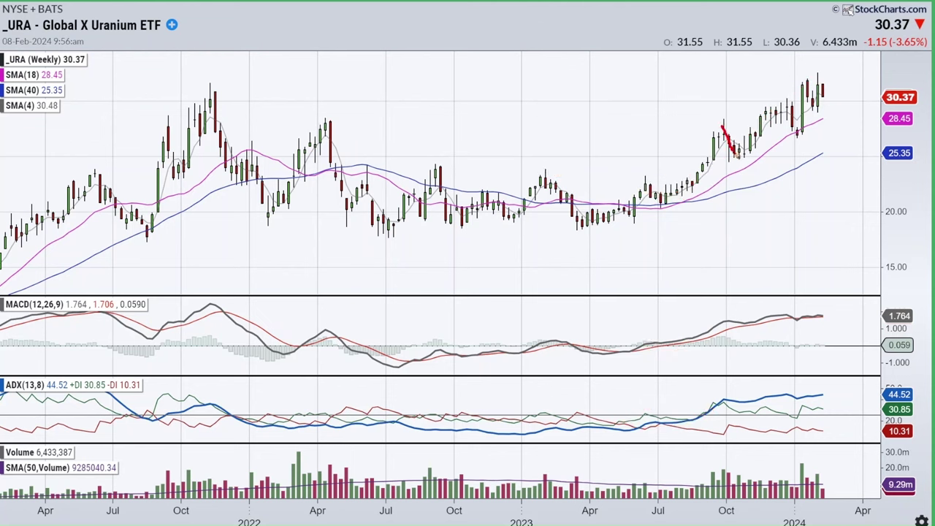
{"action": "left_click_drag", "start_coordinate": [770, 114], "coordinate": [803, 132]}
{"action": "key", "text": "Escape"}
{"action": "left_click_drag", "start_coordinate": [671, 198], "coordinate": [802, 89]}
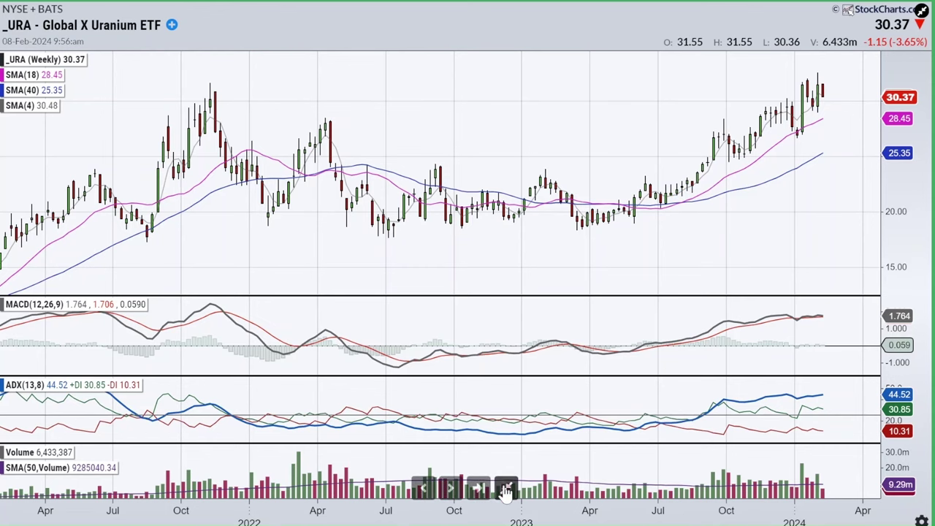
{"action": "left_click", "coordinate": [506, 489]}
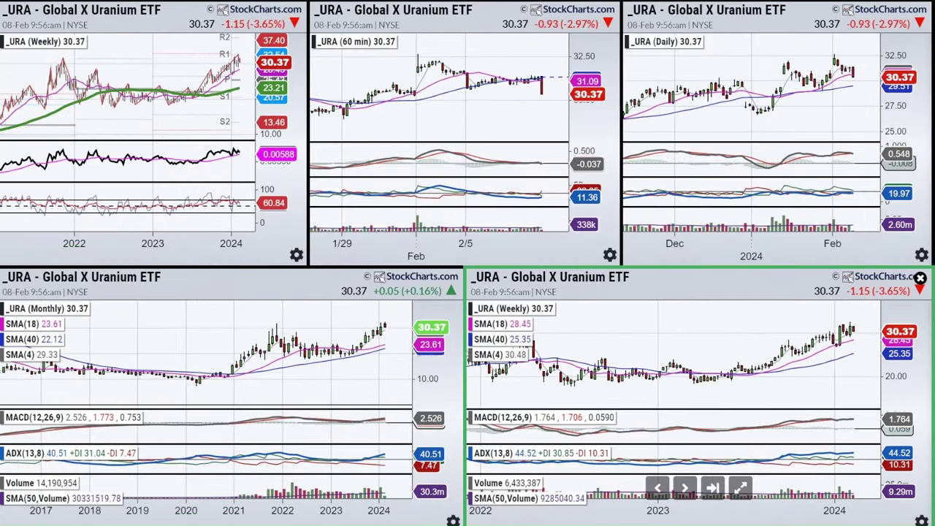
Examine the weekly Energy Fuels (UUUU) chart at full size and return to the multi-chart layout
{"action": "left_click", "coordinate": [685, 488]}
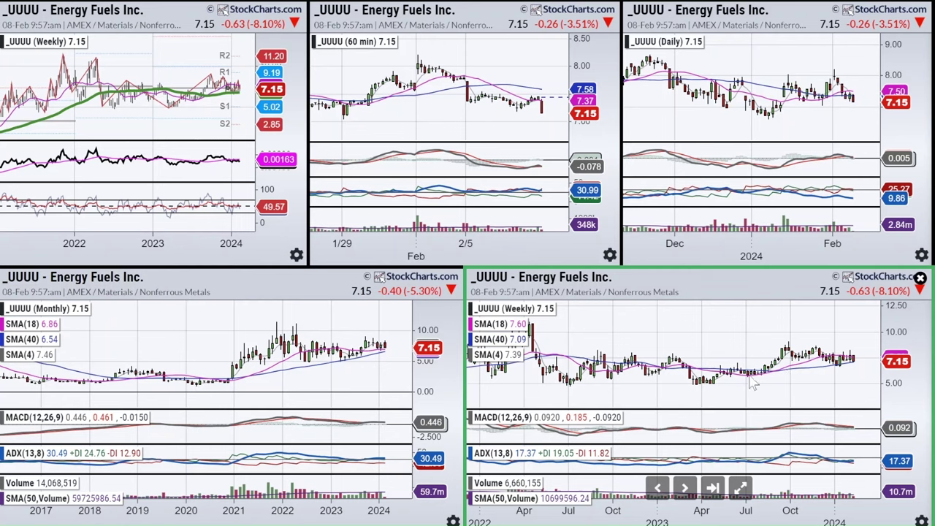
{"action": "left_click", "coordinate": [740, 488]}
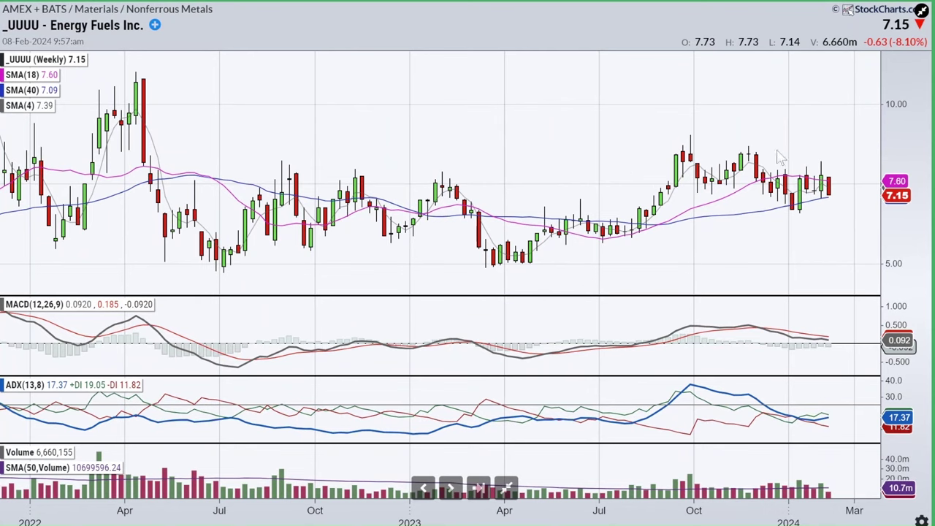
{"action": "left_click", "coordinate": [510, 488]}
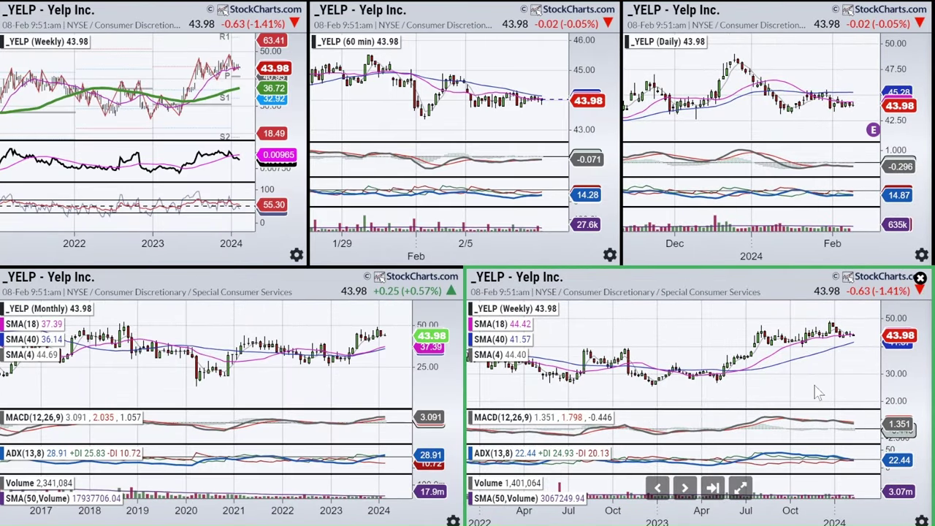
Enlarge the monthly YELP chart, sketch a line from the 2018 high across to 2024 plus the mid-2023 advance, and erase both
{"action": "left_click", "coordinate": [273, 487]}
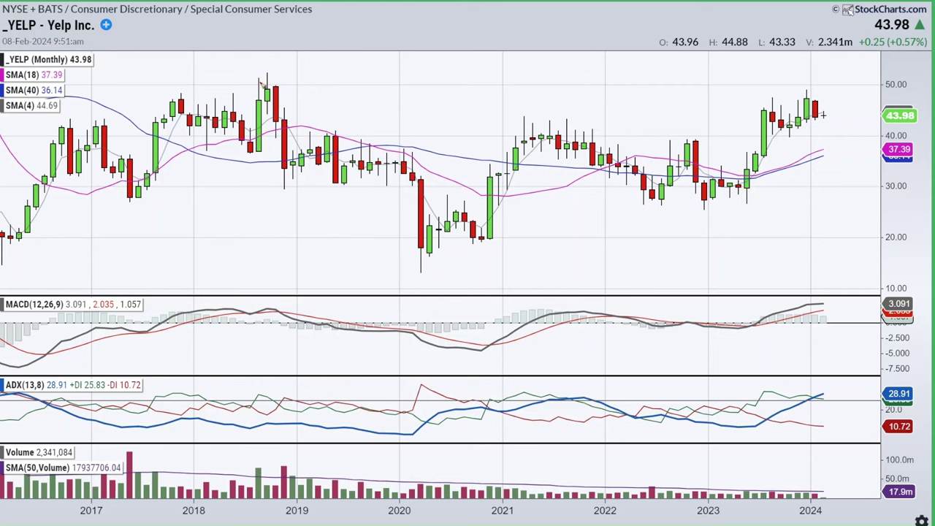
{"action": "left_click_drag", "start_coordinate": [250, 76], "coordinate": [841, 156]}
{"action": "left_click_drag", "start_coordinate": [752, 176], "coordinate": [786, 119]}
{"action": "key", "text": "e"}
Draw a horizontal line along the 2021 monthly YELP highs through the late-2023 pullback, sketch the rebound, erase everything, and return to the multi-chart layout
{"action": "left_click_drag", "start_coordinate": [496, 126], "coordinate": [805, 130]}
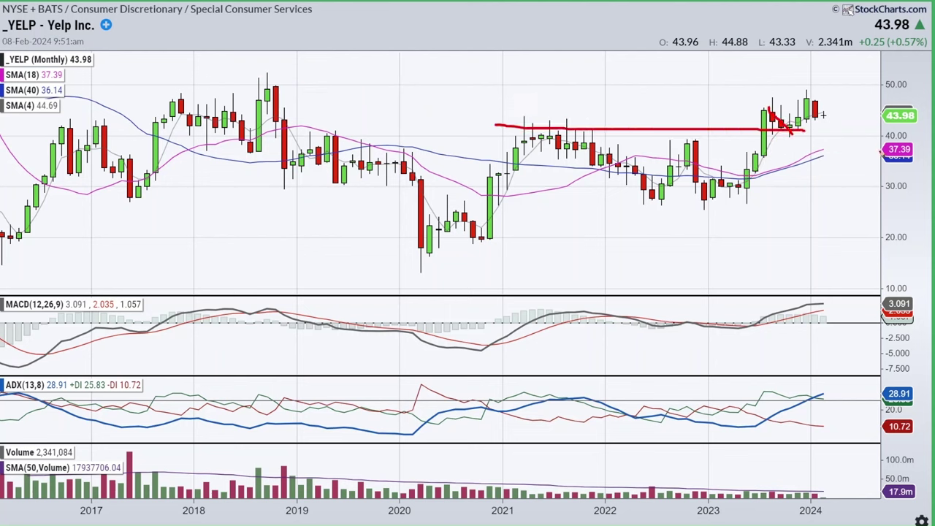
{"action": "key", "text": "e"}
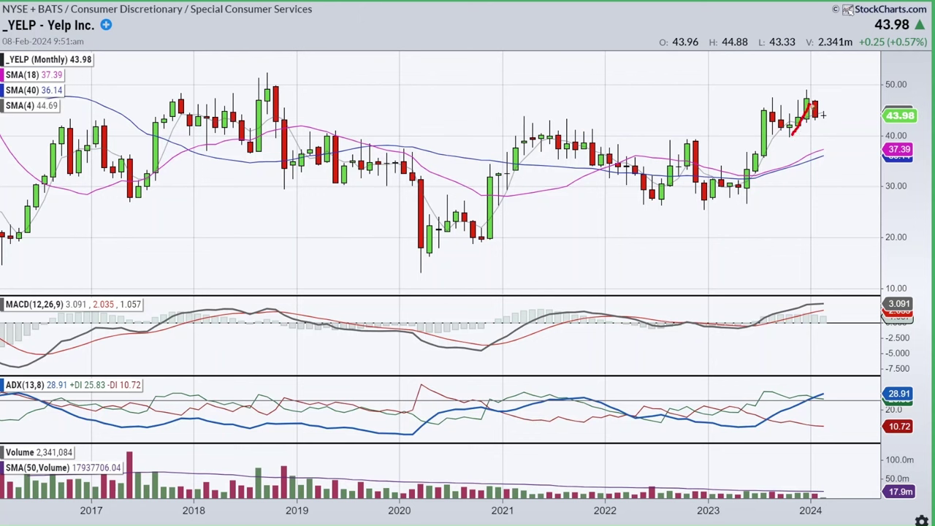
{"action": "key", "text": "e"}
{"action": "key", "text": "e"}
{"action": "mouse_move", "coordinate": [524, 271]}
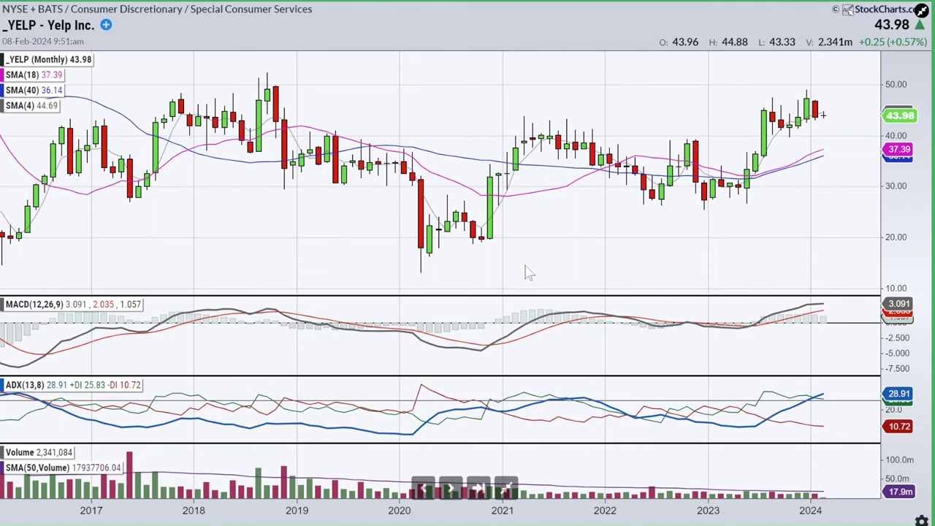
{"action": "left_click", "coordinate": [507, 489]}
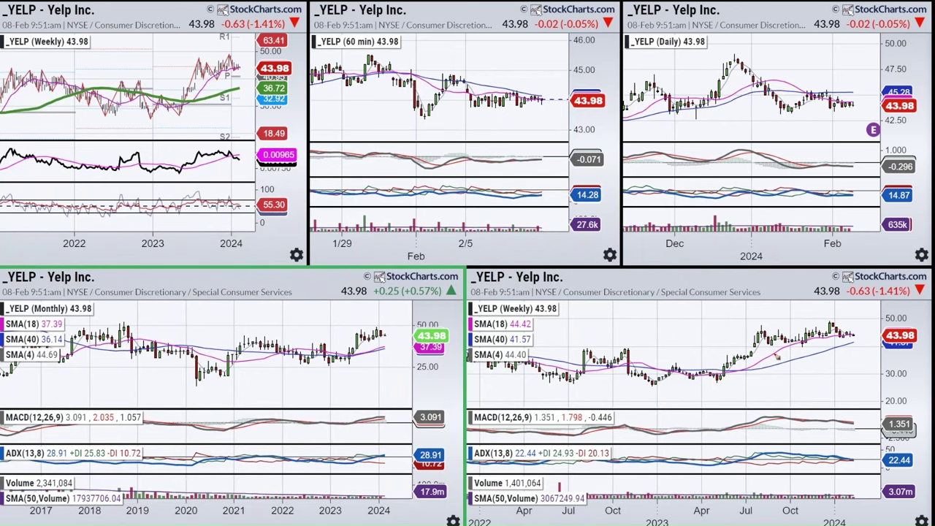
On the enlarged weekly YELP chart, mark resistance from the August 2023 high, circle the weak MACD, draw converging lines around the ADX, and erase them
{"action": "left_click", "coordinate": [741, 487]}
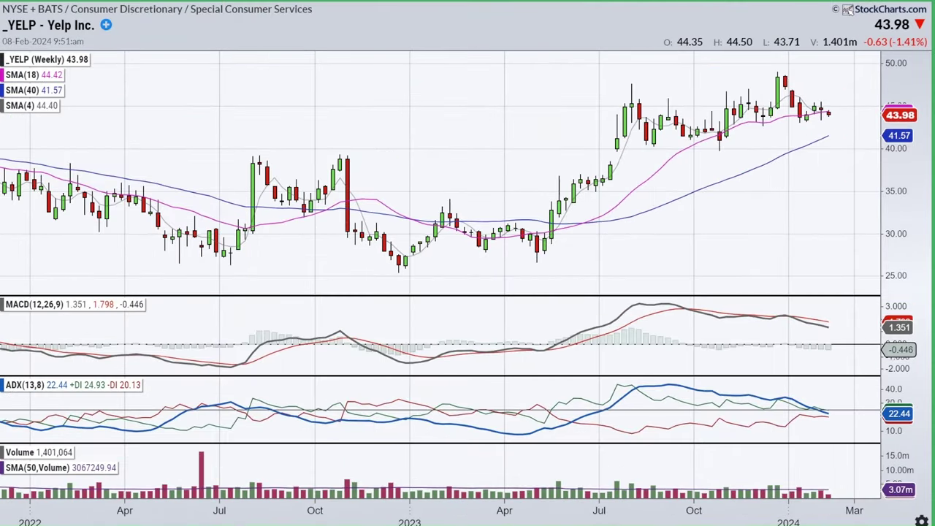
{"action": "left_click_drag", "start_coordinate": [623, 93], "coordinate": [786, 85]}
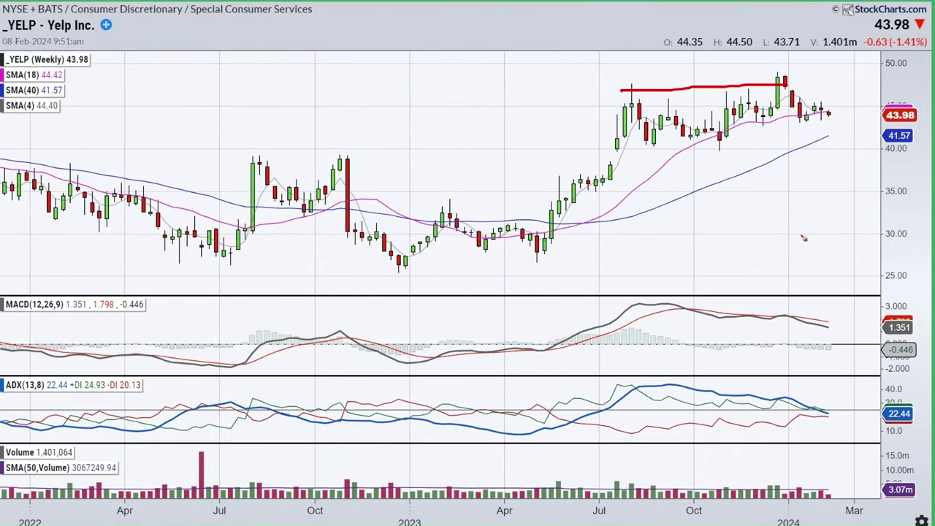
{"action": "mouse_move", "coordinate": [756, 313]}
{"action": "left_mouse_down"}
{"action": "mouse_move", "coordinate": [714, 314]}
{"action": "mouse_move", "coordinate": [788, 300]}
{"action": "left_mouse_up"}
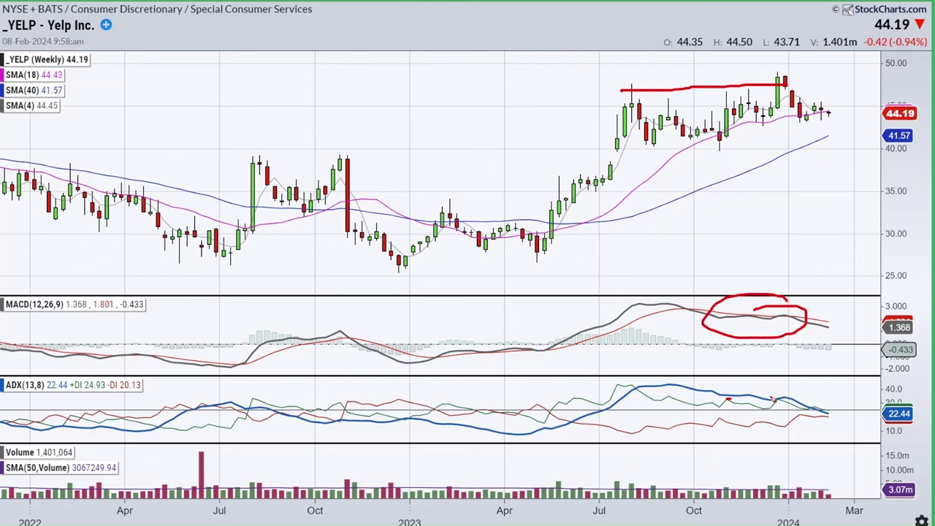
{"action": "left_click_drag", "start_coordinate": [637, 381], "coordinate": [796, 402]}
{"action": "left_click_drag", "start_coordinate": [683, 441], "coordinate": [819, 417]}
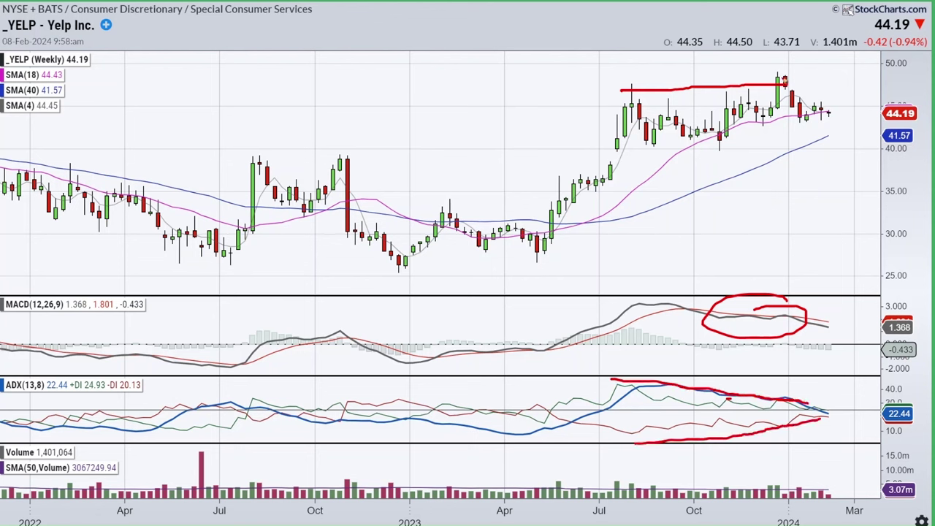
{"action": "key", "text": "e"}
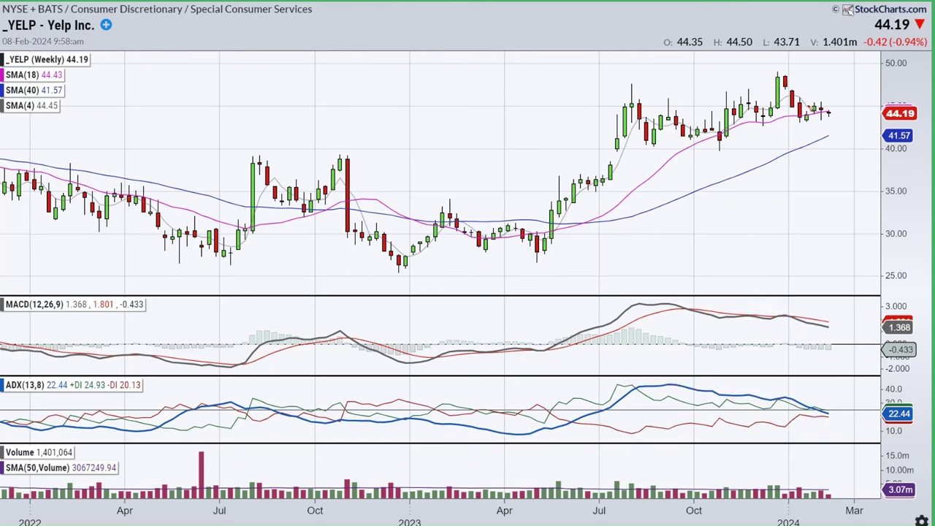
Sketch a possible rollover from the latest weekly YELP price toward the 40-week average and on the MACD, erase it, and return to the multi-chart layout
{"action": "left_click_drag", "start_coordinate": [821, 117], "coordinate": [855, 131]}
{"action": "key", "text": "e"}
{"action": "left_click_drag", "start_coordinate": [823, 137], "coordinate": [866, 130]}
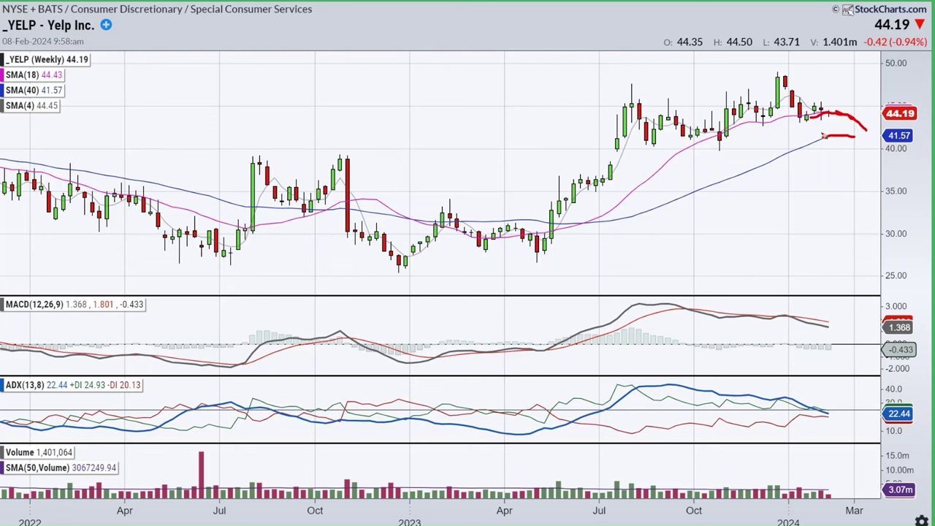
{"action": "key", "text": "e"}
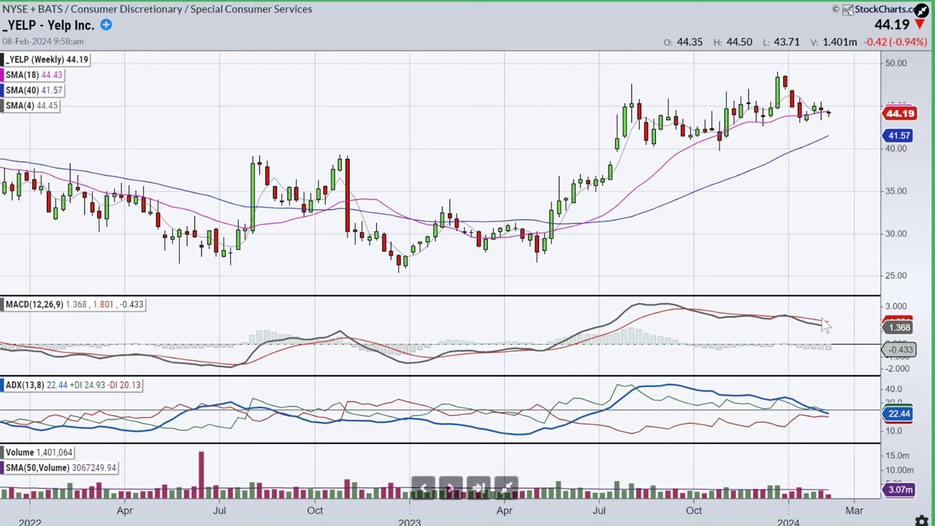
{"action": "left_click_drag", "start_coordinate": [824, 322], "coordinate": [842, 335]}
{"action": "key", "text": "e"}
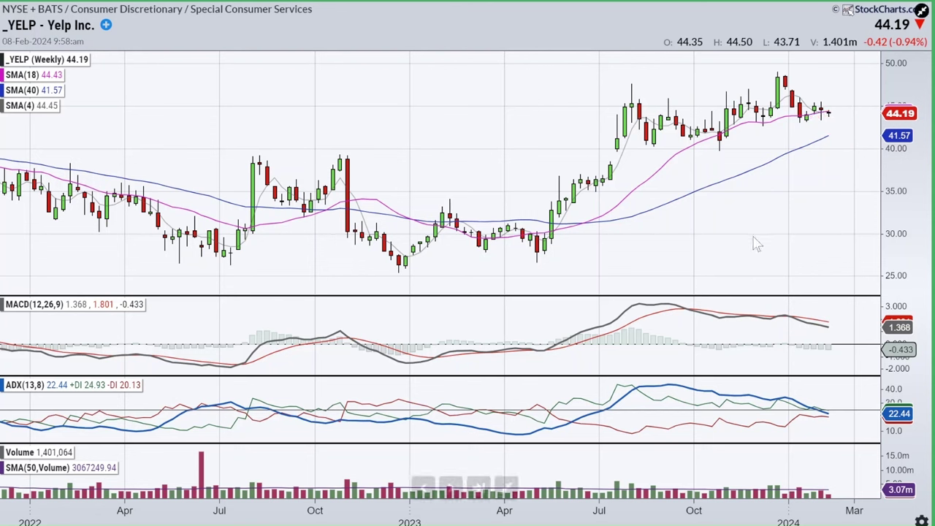
{"action": "left_click", "coordinate": [509, 489]}
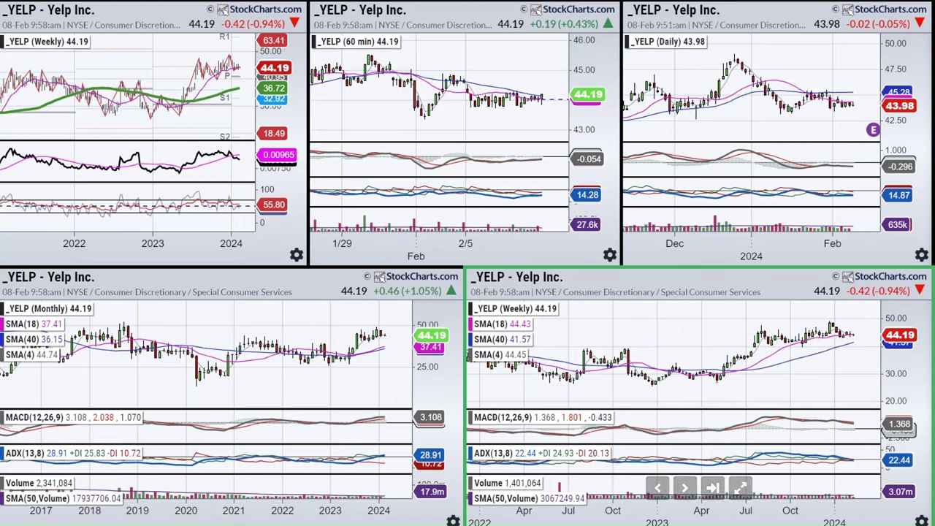
Load HPQ in the multi-chart layout and enlarge its monthly chart
{"action": "type", "text": "HPQ"}
{"action": "key", "text": "Return"}
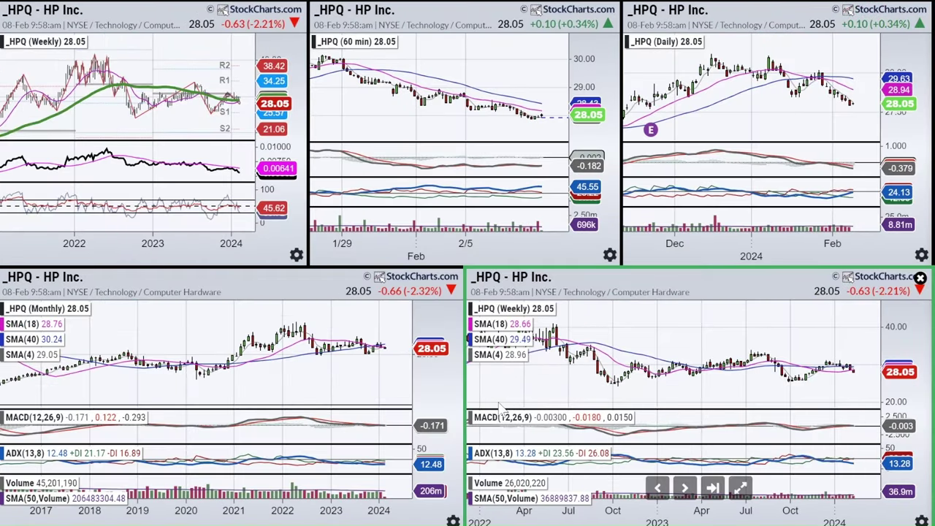
{"action": "left_click", "coordinate": [275, 488]}
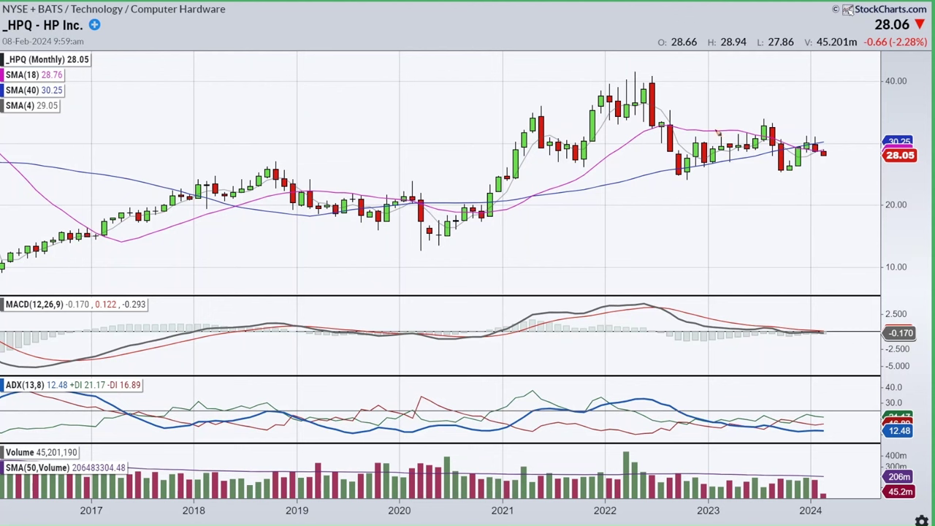
Sketch declining resistance over the 2023-2024 monthly HPQ highs, mark the lower high near the moving averages, erase the marks, and return to the multi-chart layout
{"action": "left_click_drag", "start_coordinate": [715, 128], "coordinate": [833, 147]}
{"action": "mouse_move", "coordinate": [752, 127]}
{"action": "left_mouse_down"}
{"action": "mouse_move", "coordinate": [826, 155]}
{"action": "mouse_move", "coordinate": [808, 162]}
{"action": "left_mouse_up"}
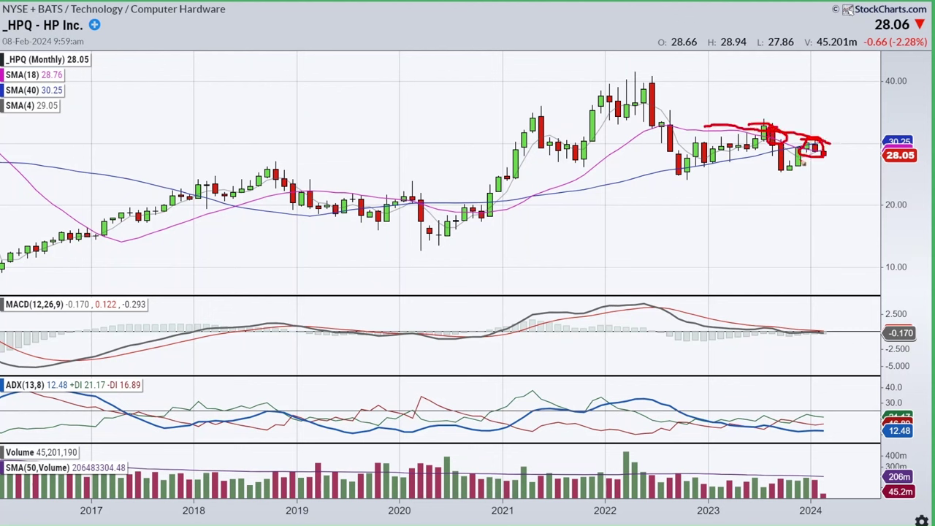
{"action": "key", "text": "Escape"}
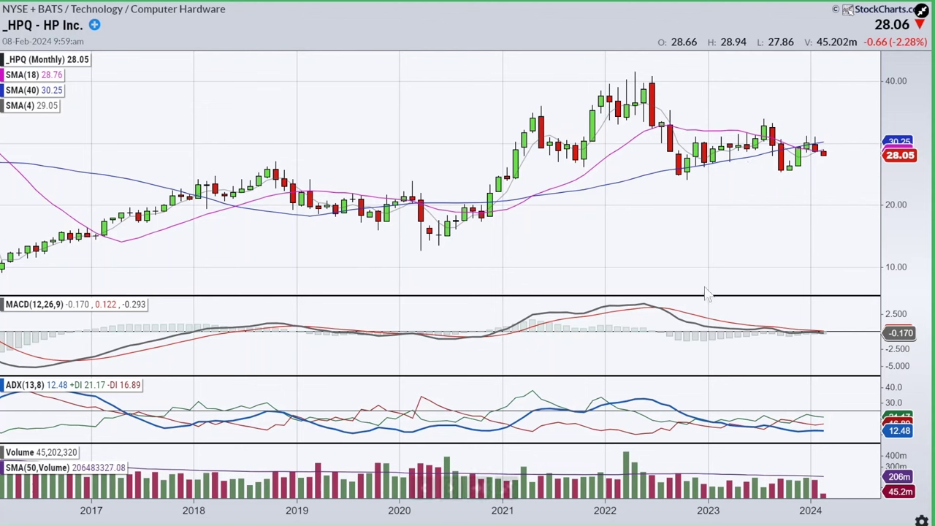
{"action": "left_click", "coordinate": [511, 486]}
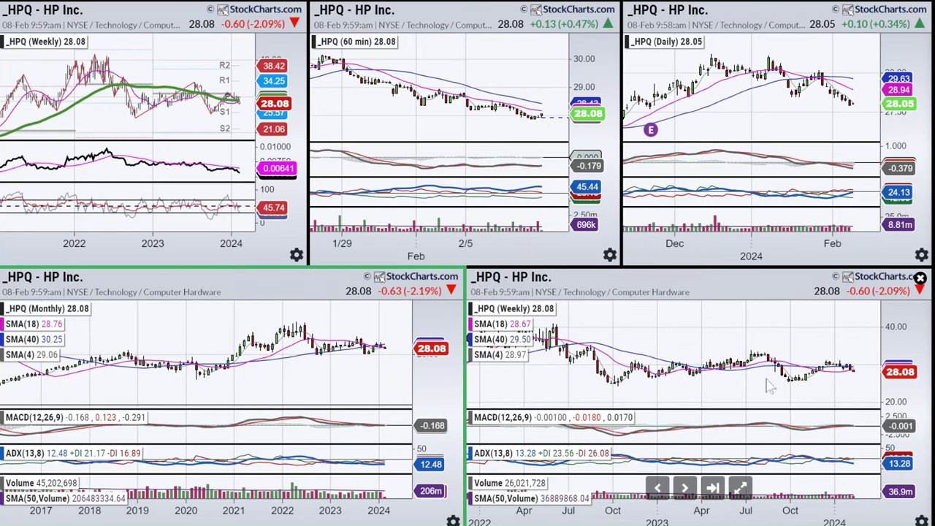
Enlarge the weekly HPQ chart and circle the latest ADX and MACD sections
{"action": "left_click", "coordinate": [740, 487]}
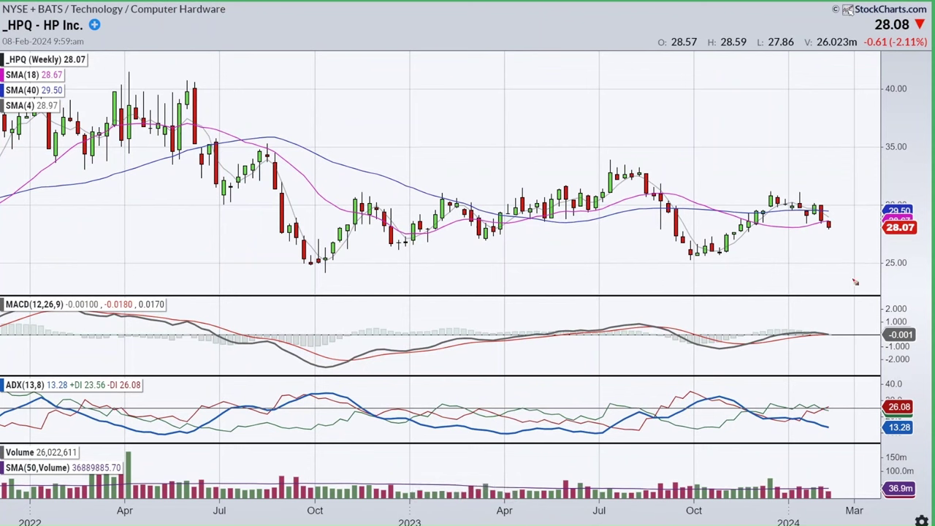
{"action": "mouse_move", "coordinate": [763, 386]}
{"action": "left_mouse_down"}
{"action": "mouse_move", "coordinate": [867, 402]}
{"action": "mouse_move", "coordinate": [750, 397]}
{"action": "mouse_move", "coordinate": [786, 380]}
{"action": "left_mouse_up"}
{"action": "mouse_move", "coordinate": [781, 332]}
{"action": "left_mouse_down"}
{"action": "mouse_move", "coordinate": [837, 340]}
{"action": "mouse_move", "coordinate": [791, 333]}
{"action": "left_mouse_up"}
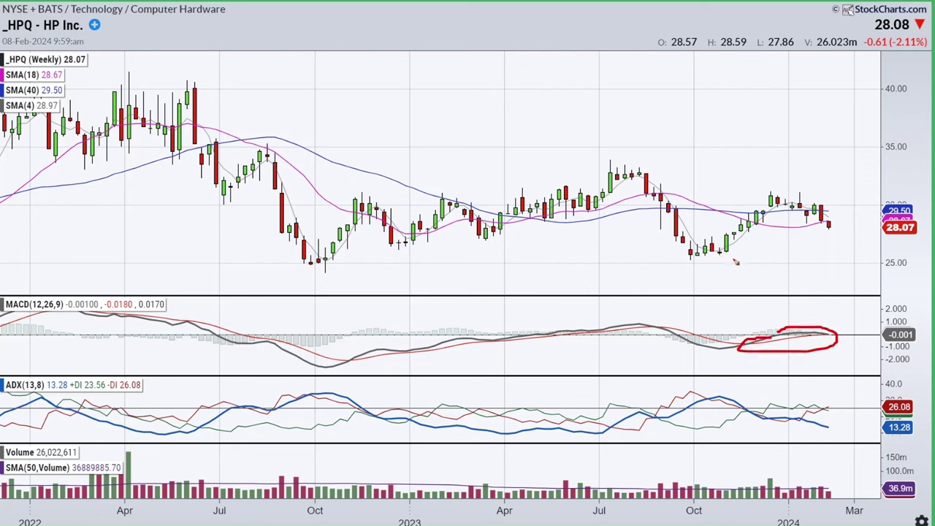
Sketch a rebound from the latest weekly HPQ price, mark the December-January highs, erase the marks, and return to the multi-chart layout
{"action": "left_click_drag", "start_coordinate": [831, 228], "coordinate": [865, 174]}
{"action": "left_click_drag", "start_coordinate": [760, 202], "coordinate": [800, 193]}
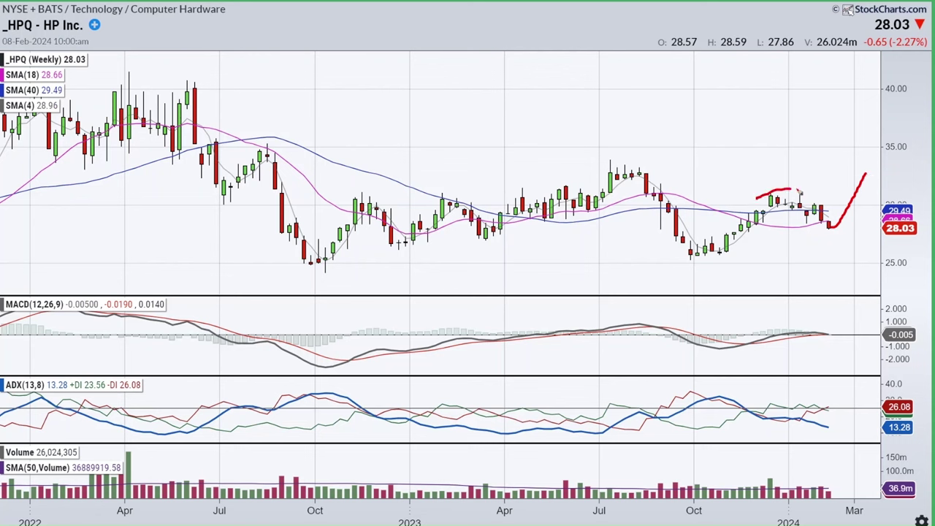
{"action": "left_click_drag", "start_coordinate": [858, 199], "coordinate": [882, 161]}
{"action": "key", "text": "Escape"}
{"action": "left_click", "coordinate": [506, 484]}
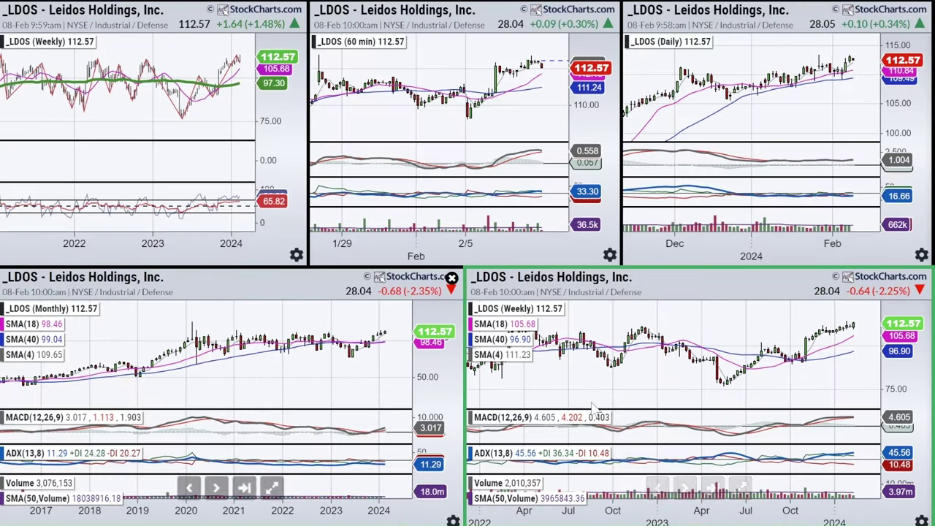
Enlarge the monthly LDOS chart, show history back to 2014, and circle the 2023-2024 MACD upturn
{"action": "left_click", "coordinate": [272, 487]}
{"action": "scroll", "coordinate": [556, 242], "scroll_direction": "down", "scroll_amount": 5}
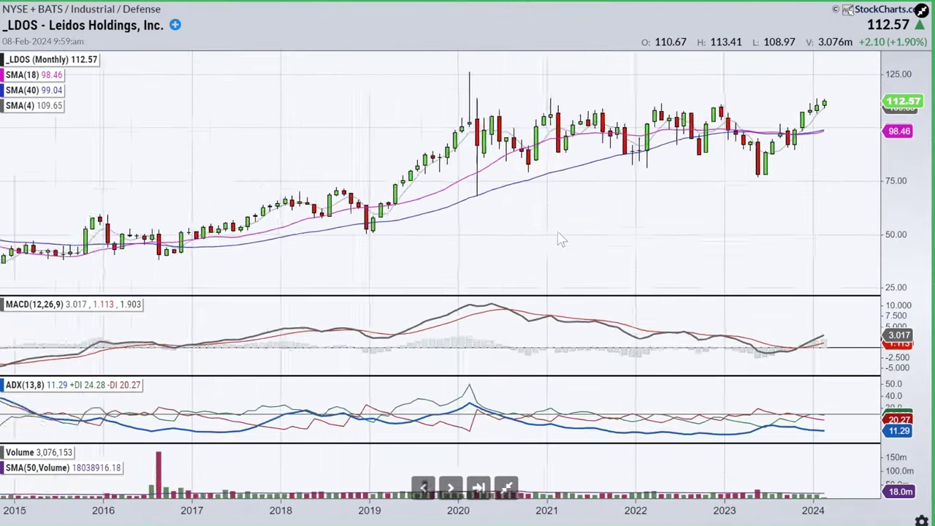
{"action": "scroll", "coordinate": [559, 239], "scroll_direction": "up", "scroll_amount": 2}
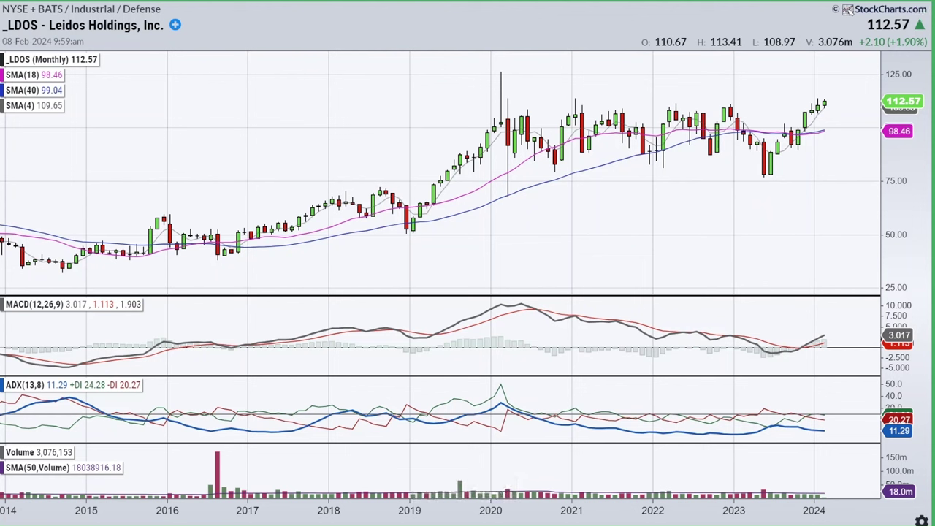
{"action": "mouse_move", "coordinate": [788, 335]}
{"action": "left_mouse_down"}
{"action": "mouse_move", "coordinate": [757, 356]}
{"action": "mouse_move", "coordinate": [786, 340]}
{"action": "left_mouse_up"}
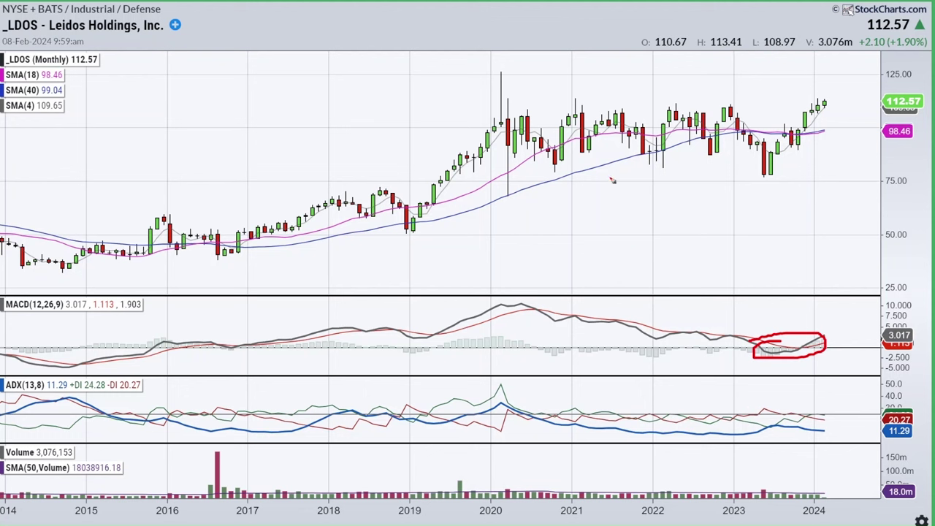
Draw a support line beneath the 2020-2023 monthly LDOS lows, erase the marks, and return to the multi-chart layout
{"action": "left_click_drag", "start_coordinate": [536, 169], "coordinate": [820, 163]}
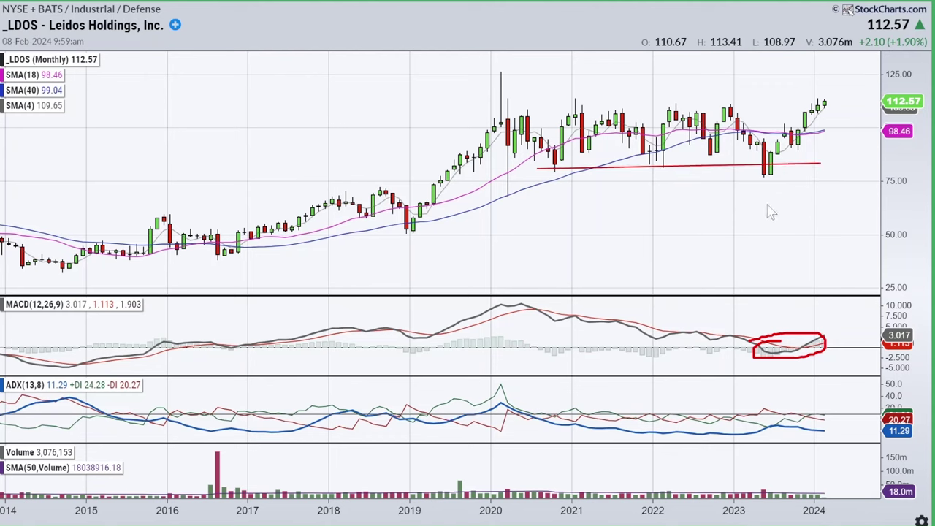
{"action": "key", "text": "Escape"}
{"action": "left_click", "coordinate": [506, 491]}
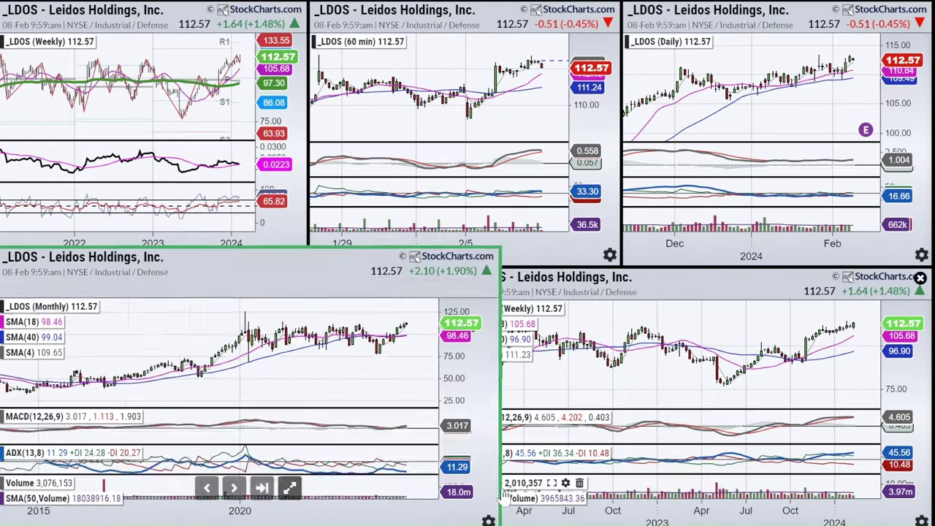
{"action": "scroll", "coordinate": [332, 369], "scroll_direction": "up", "scroll_amount": 2}
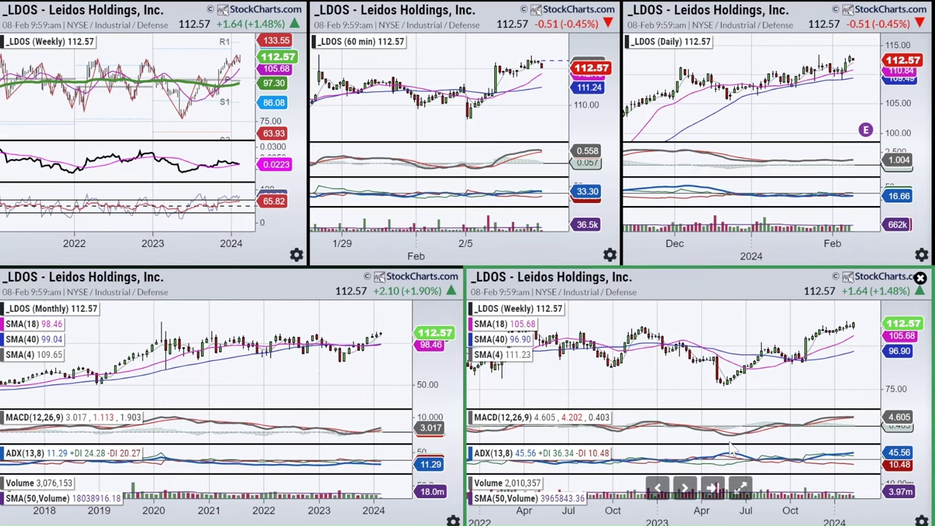
Enlarge the weekly LDOS chart back to 2020, draw a line across the price range, and circle the latest ADX rise
{"action": "left_click", "coordinate": [741, 488]}
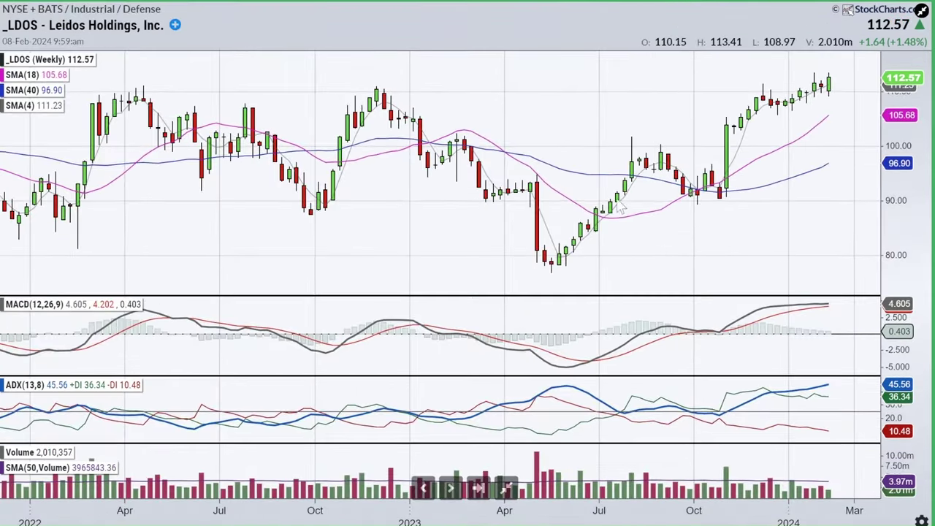
{"action": "scroll", "coordinate": [640, 213], "scroll_direction": "down", "scroll_amount": 3}
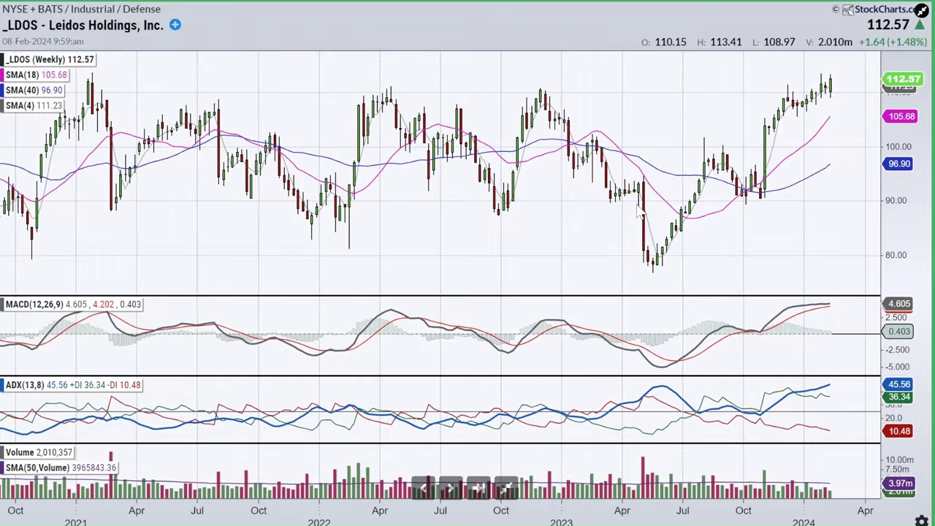
{"action": "scroll", "coordinate": [640, 212], "scroll_direction": "down", "scroll_amount": 3}
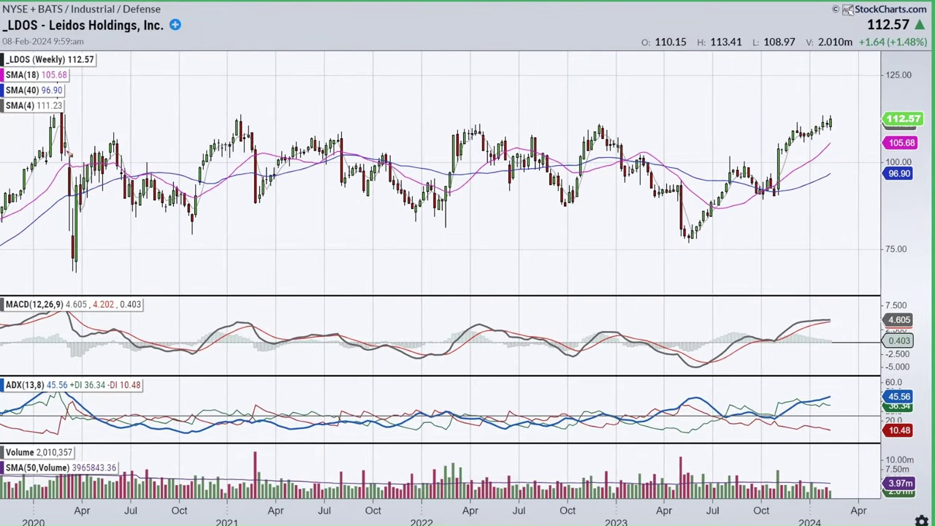
{"action": "mouse_move", "coordinate": [58, 126]}
{"action": "left_mouse_down"}
{"action": "mouse_move", "coordinate": [69, 260]}
{"action": "mouse_move", "coordinate": [223, 233]}
{"action": "mouse_move", "coordinate": [308, 179]}
{"action": "mouse_move", "coordinate": [433, 210]}
{"action": "mouse_move", "coordinate": [540, 188]}
{"action": "mouse_move", "coordinate": [597, 107]}
{"action": "mouse_move", "coordinate": [670, 232]}
{"action": "mouse_move", "coordinate": [804, 131]}
{"action": "left_mouse_up"}
{"action": "mouse_move", "coordinate": [774, 393]}
{"action": "left_mouse_down"}
{"action": "mouse_move", "coordinate": [848, 422]}
{"action": "mouse_move", "coordinate": [788, 393]}
{"action": "left_mouse_up"}
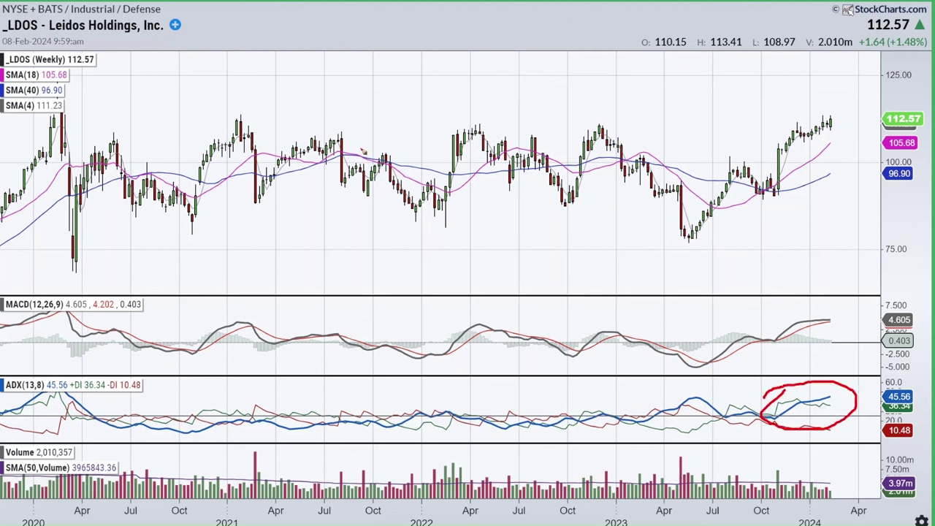
Mark resistance across the weekly LDOS highs, sketch a pullback from the latest price, erase the marks, and return to the multi-chart layout
{"action": "mouse_move", "coordinate": [64, 123]}
{"action": "left_mouse_down"}
{"action": "mouse_move", "coordinate": [324, 130]}
{"action": "mouse_move", "coordinate": [799, 122]}
{"action": "left_mouse_up"}
{"action": "key", "text": "e"}
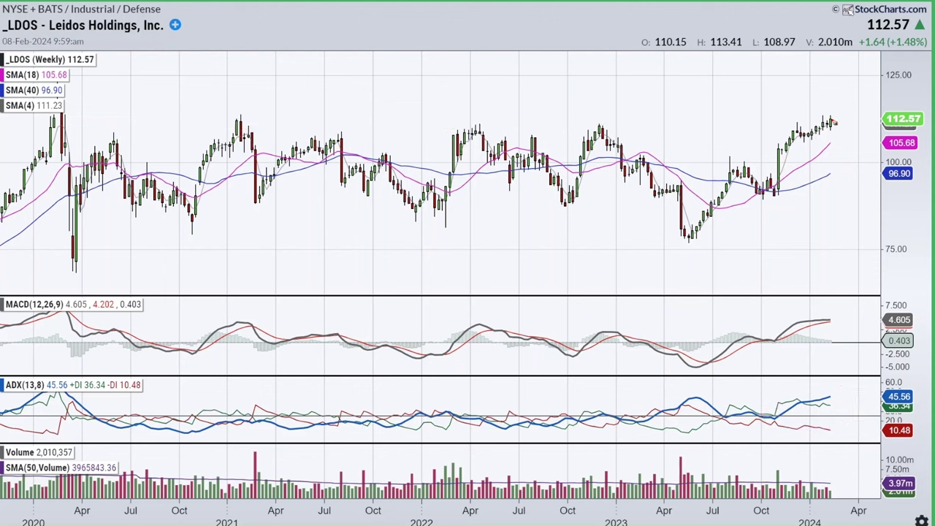
{"action": "key", "text": "e"}
{"action": "left_click_drag", "start_coordinate": [835, 123], "coordinate": [844, 177]}
{"action": "key", "text": "e"}
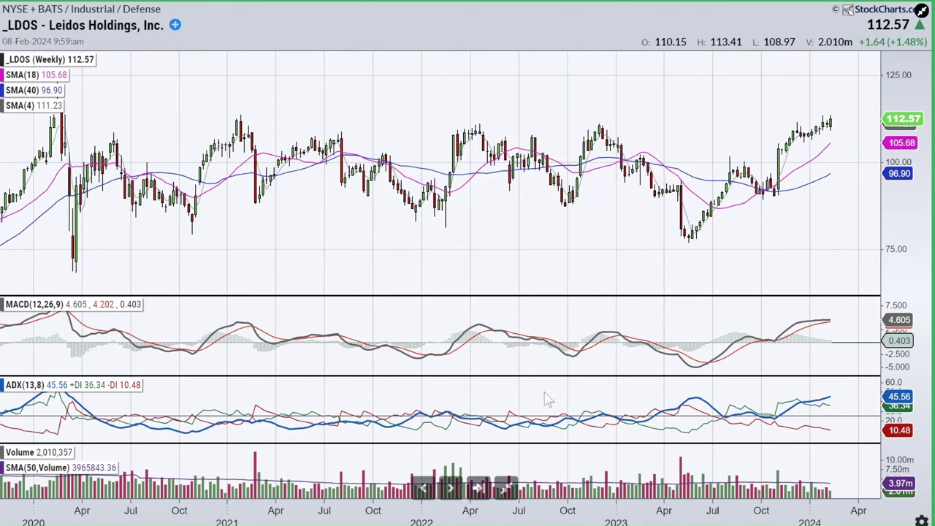
{"action": "left_click", "coordinate": [506, 488]}
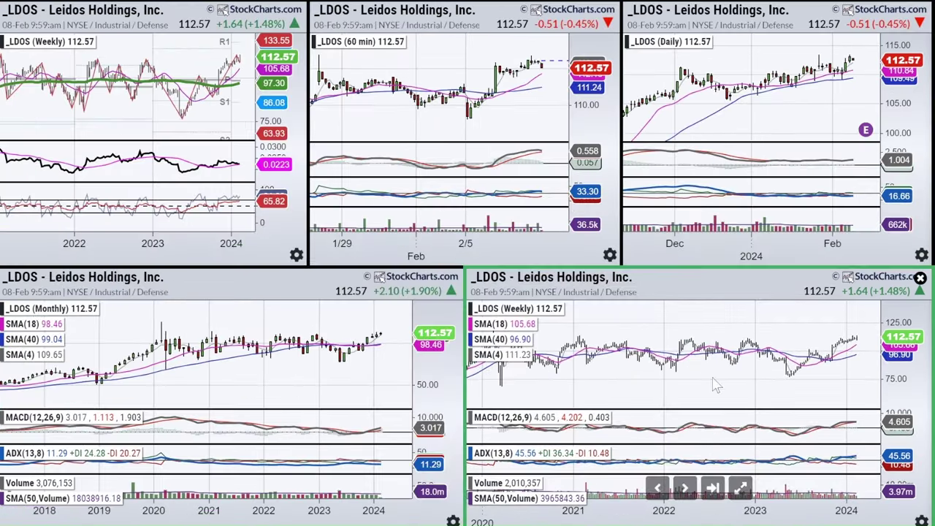
Load MIR in the multi-chart layout and enlarge its weekly chart with history back to mid-2021
{"action": "scroll", "coordinate": [716, 388], "scroll_direction": "up", "scroll_amount": 5}
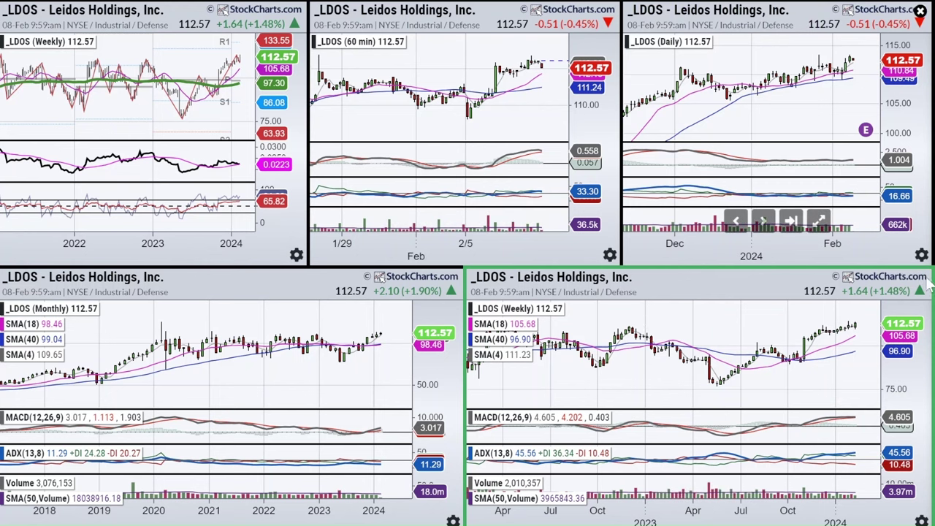
{"action": "key", "text": "Down"}
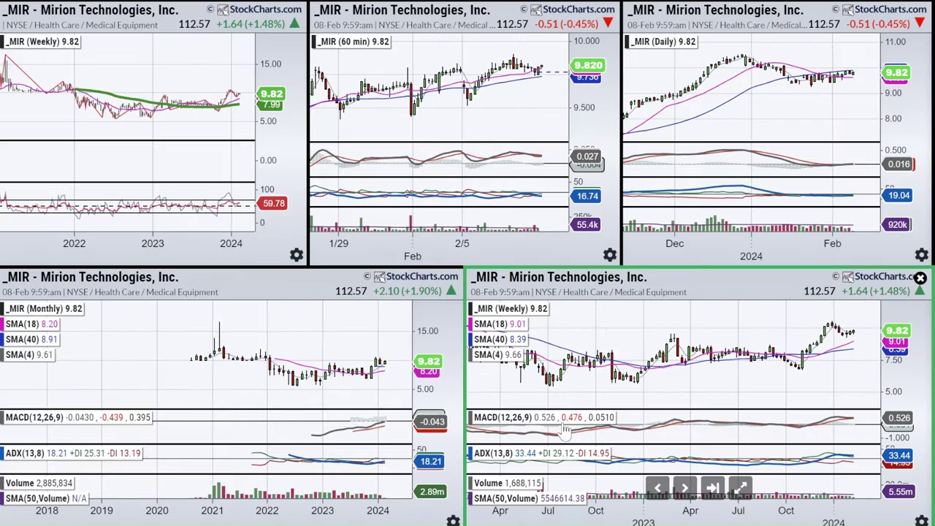
{"action": "left_click", "coordinate": [741, 488]}
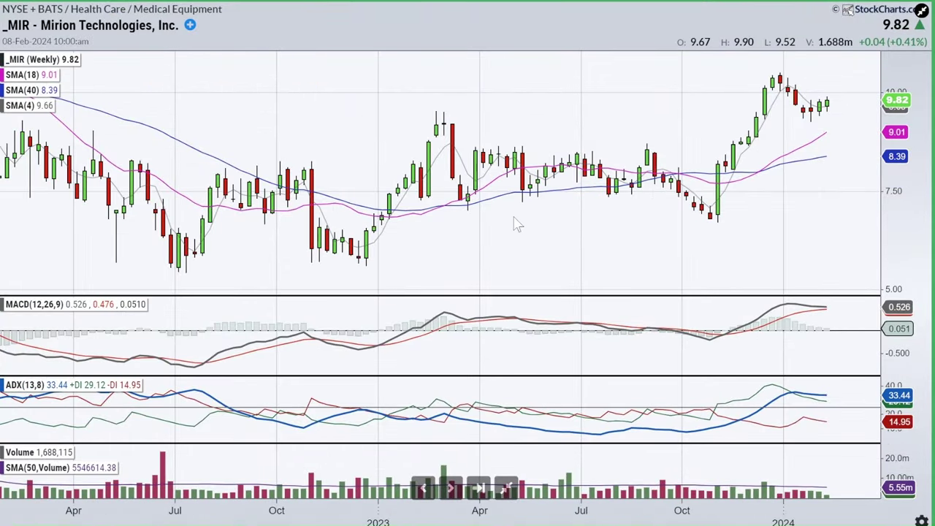
{"action": "scroll", "coordinate": [513, 224], "scroll_direction": "down", "scroll_amount": 3}
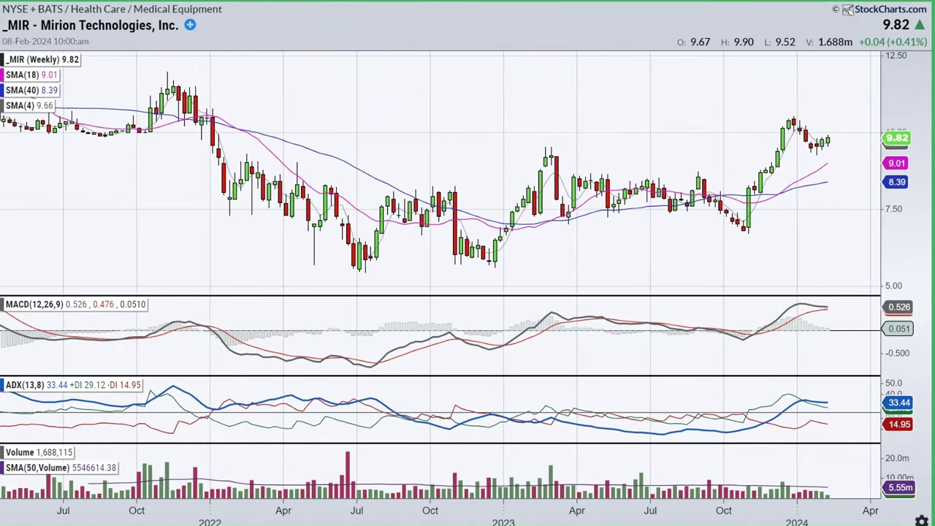
Trace the 2022-2023 weekly MIR base, draw boundary lines above and below it, and erase the marks
{"action": "mouse_move", "coordinate": [276, 182]}
{"action": "left_mouse_down"}
{"action": "mouse_move", "coordinate": [354, 245]}
{"action": "mouse_move", "coordinate": [504, 252]}
{"action": "mouse_move", "coordinate": [570, 173]}
{"action": "mouse_move", "coordinate": [771, 200]}
{"action": "left_mouse_up"}
{"action": "left_click_drag", "start_coordinate": [323, 169], "coordinate": [730, 161]}
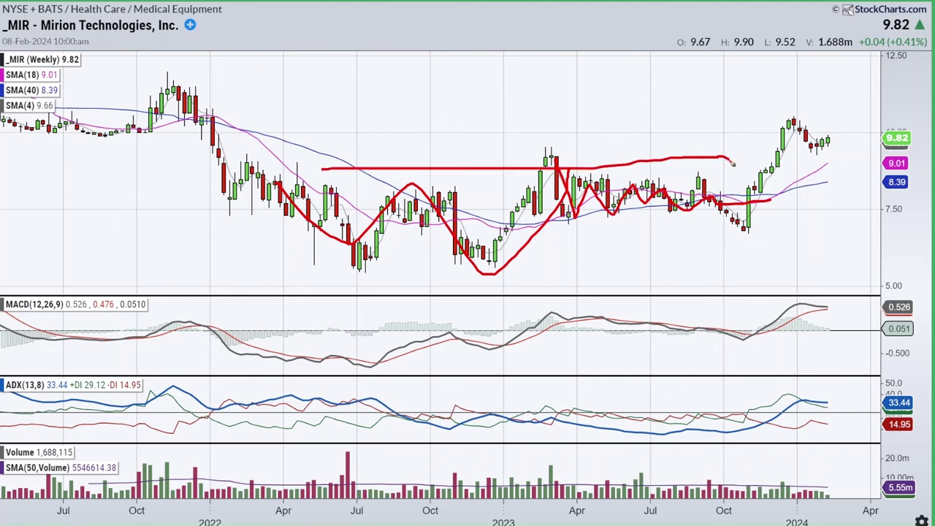
{"action": "left_click_drag", "start_coordinate": [247, 258], "coordinate": [789, 234]}
{"action": "key", "text": "e"}
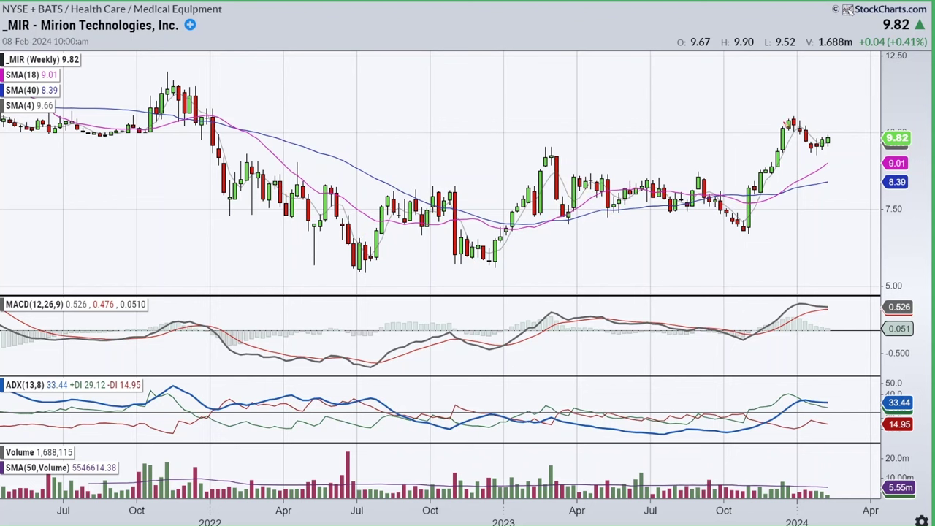
Mark the latest weekly MIR pullback, circle the ADX and MACD, draw the former resistance level, erase everything, and return to the multi-chart layout
{"action": "mouse_move", "coordinate": [778, 388]}
{"action": "left_mouse_down"}
{"action": "mouse_move", "coordinate": [846, 386]}
{"action": "mouse_move", "coordinate": [779, 371]}
{"action": "mouse_move", "coordinate": [796, 356]}
{"action": "left_mouse_up"}
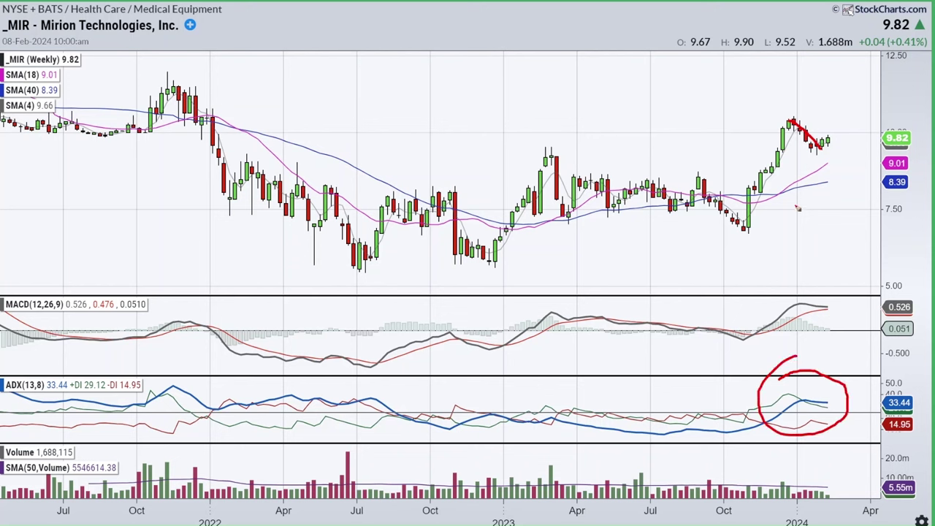
{"action": "left_click_drag", "start_coordinate": [785, 314], "coordinate": [811, 286]}
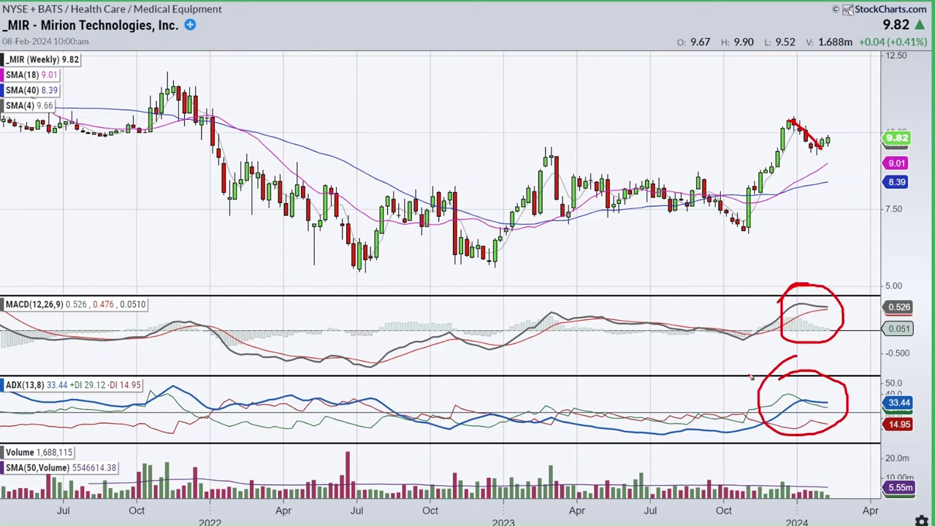
{"action": "left_click_drag", "start_coordinate": [412, 164], "coordinate": [840, 179]}
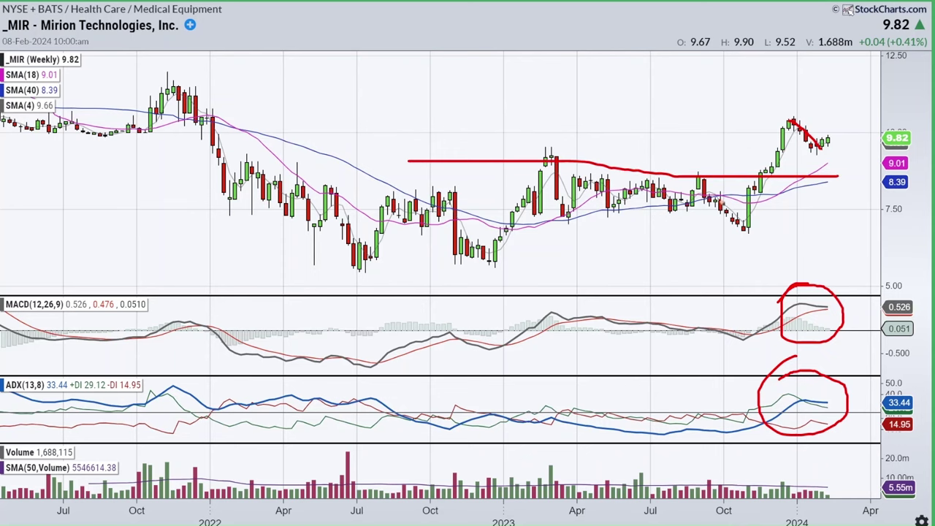
{"action": "key", "text": "e"}
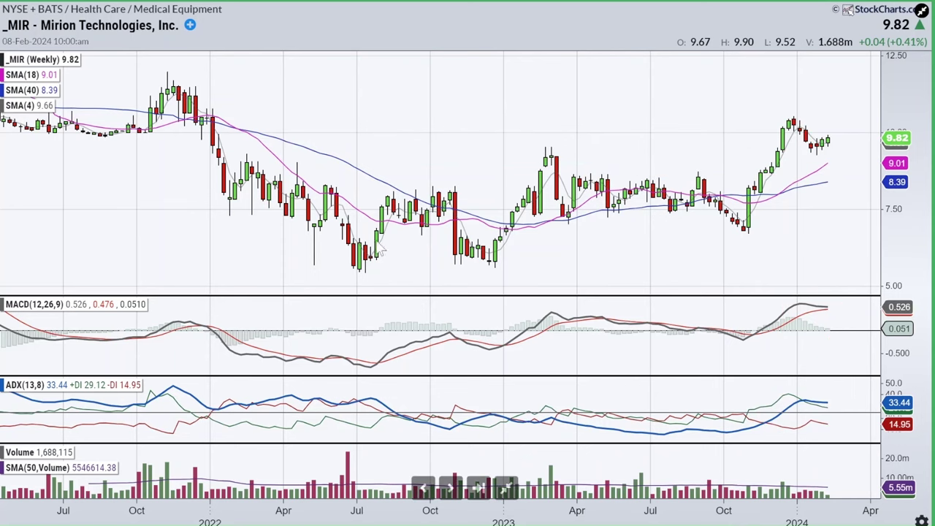
{"action": "left_click", "coordinate": [506, 486]}
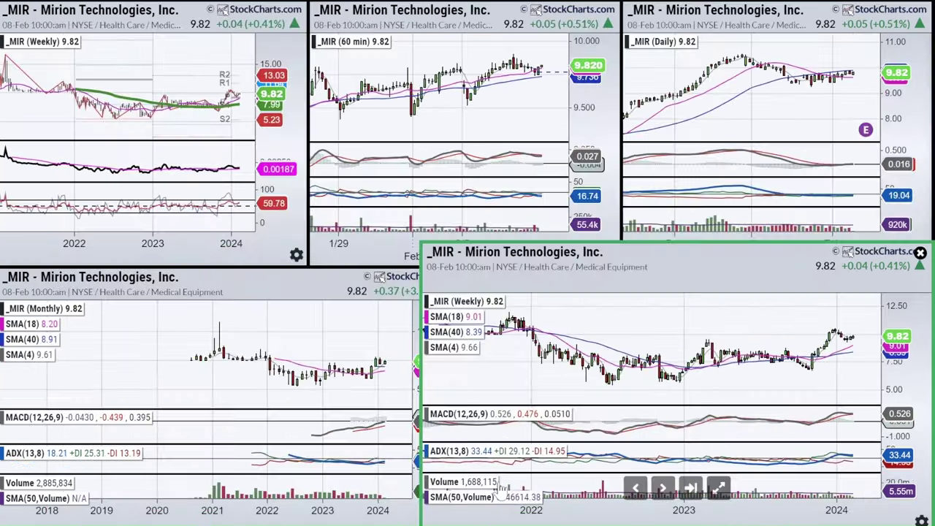
Examine the monthly MIR chart at enlarged size and return to the multi-chart layout
{"action": "scroll", "coordinate": [662, 345], "scroll_direction": "up", "scroll_amount": 3}
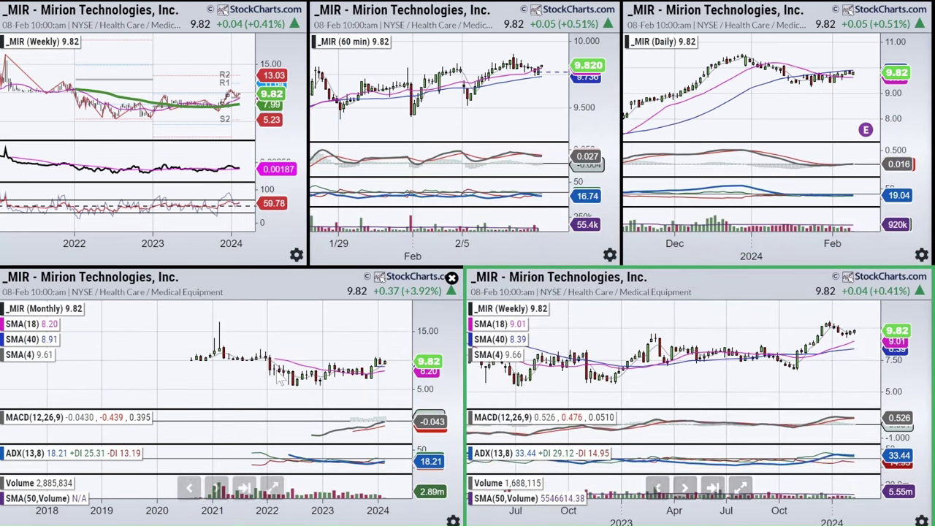
{"action": "left_click", "coordinate": [272, 488]}
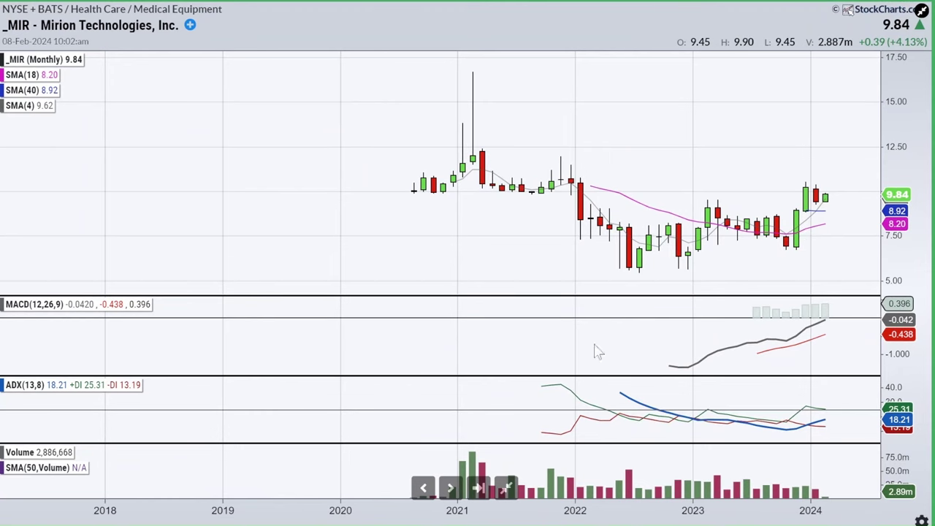
{"action": "left_click", "coordinate": [506, 487]}
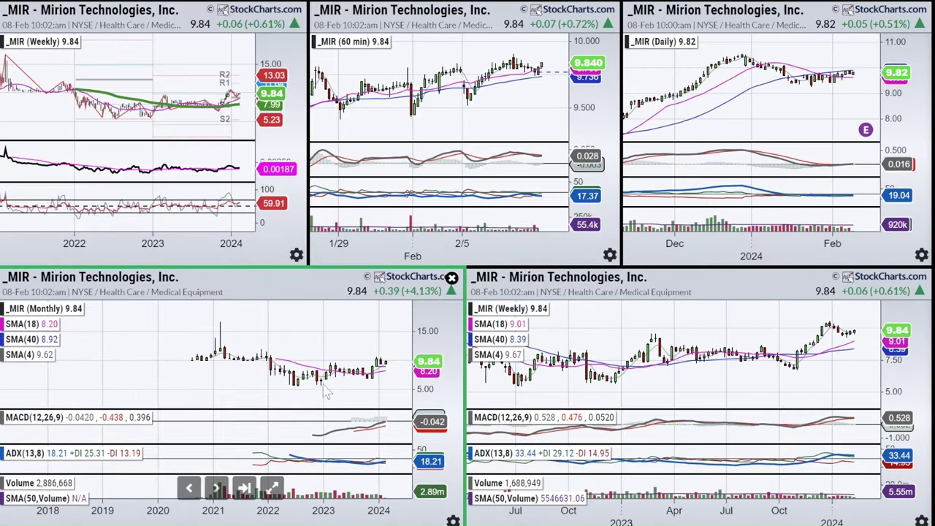